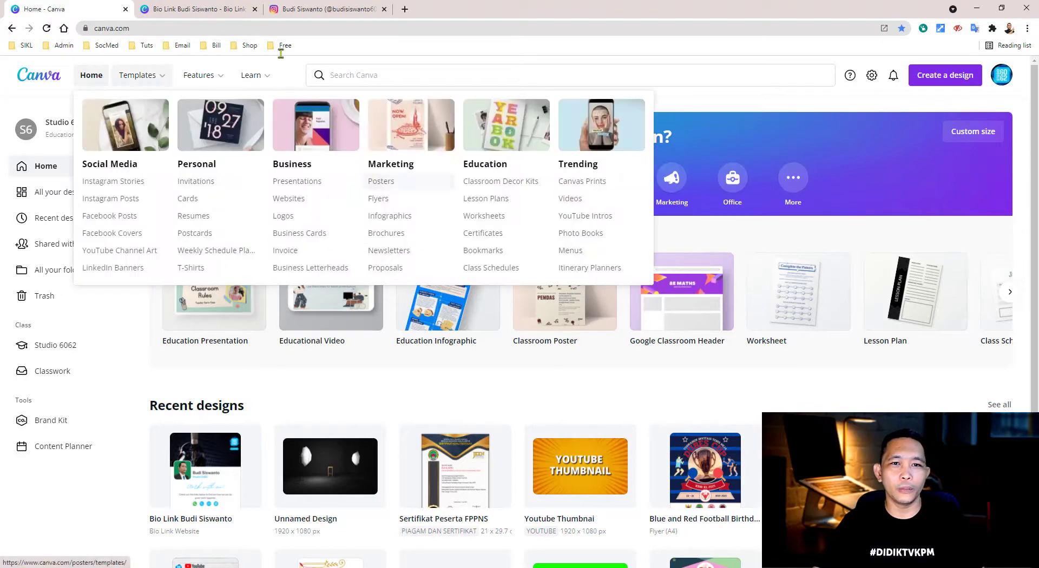
# - Search Canva's templates for 'bio link'
pyautogui.moveTo(148, 81)
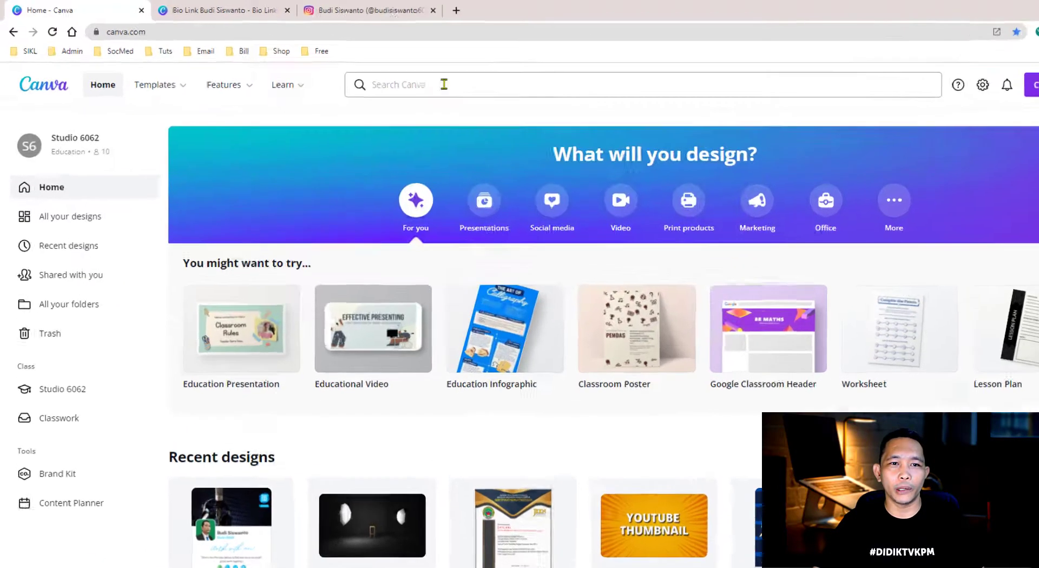
pyautogui.click(397, 74)
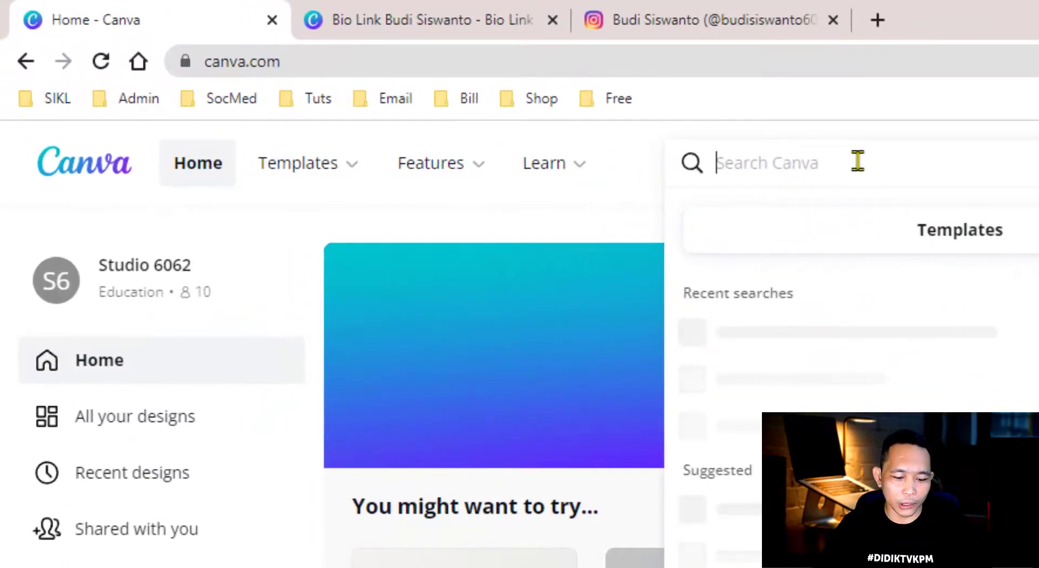
pyautogui.write('bio link')
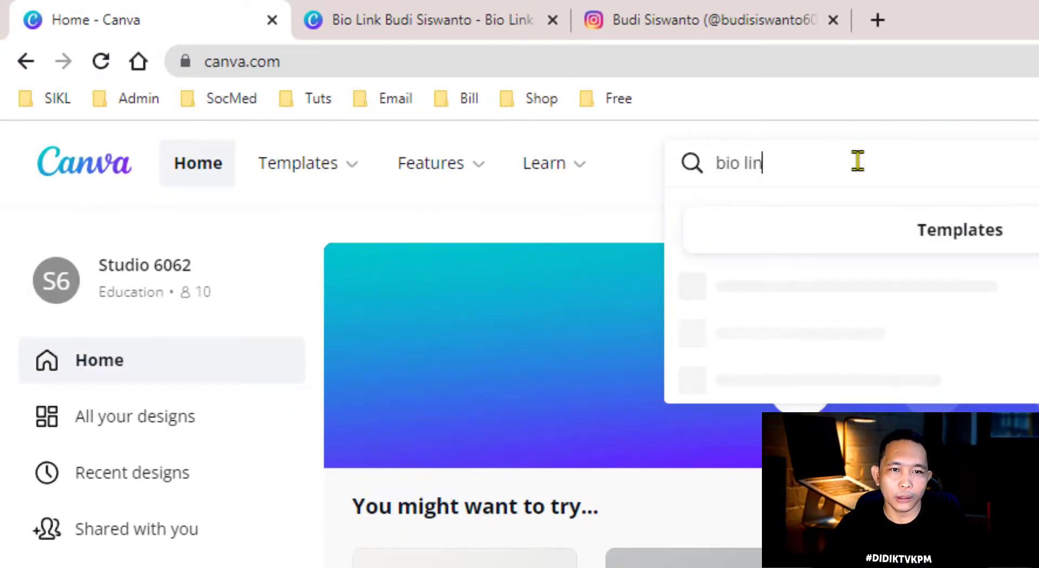
pyautogui.press('Return')
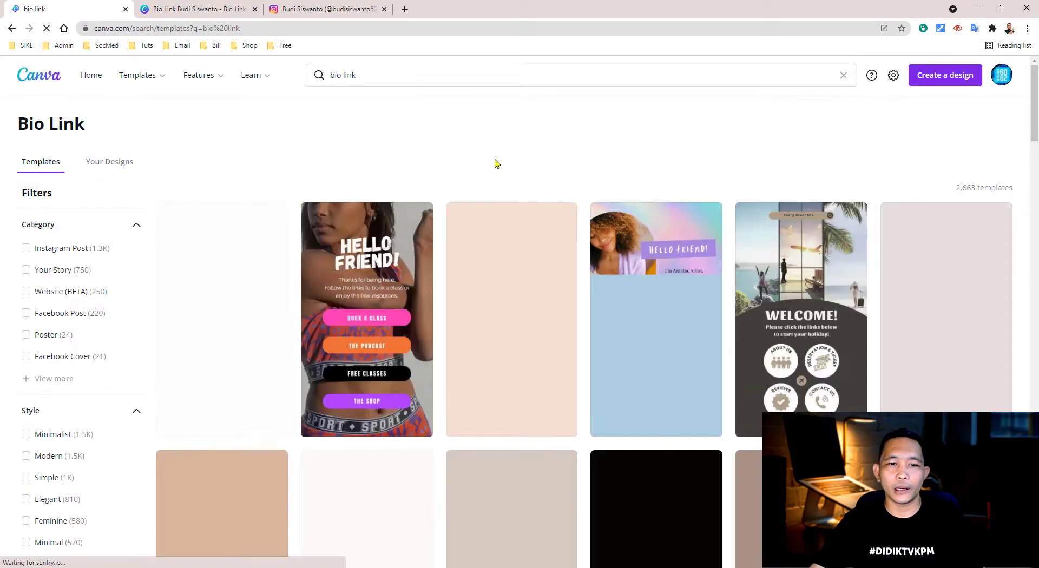
# - Scroll through the bio link template results, then return to the existing Bio Link design tab
pyautogui.scroll(-5, 615, 272)
pyautogui.scroll(-9, 616, 271)
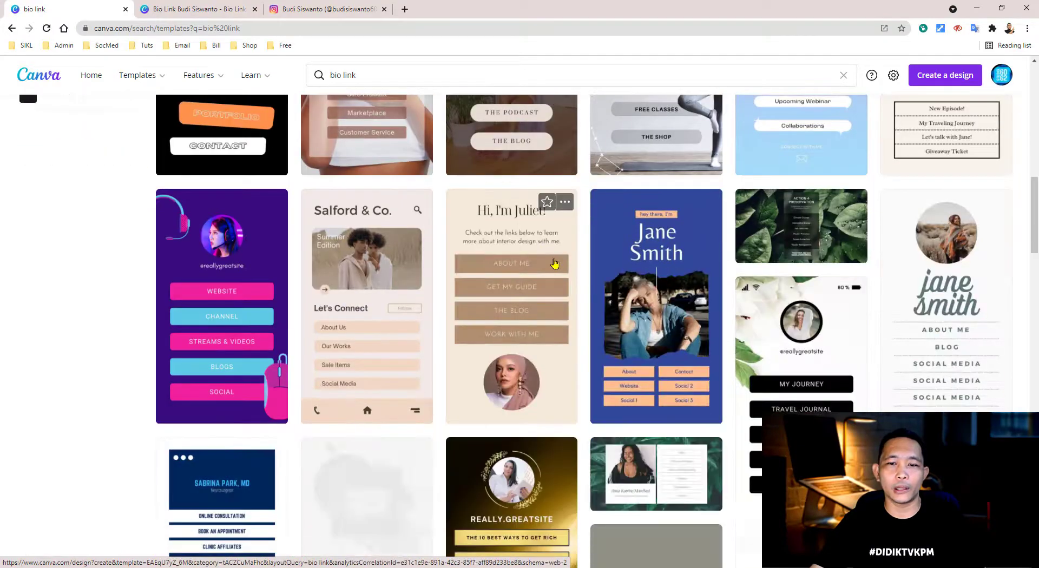
pyautogui.scroll(-6, 555, 263)
pyautogui.scroll(-5, 555, 264)
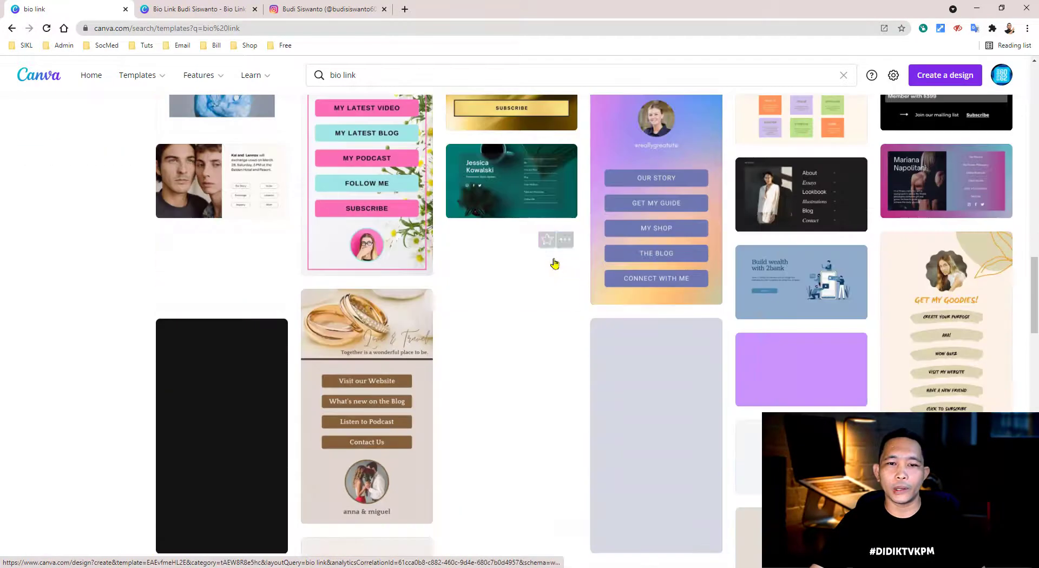
pyautogui.scroll(-7, 554, 276)
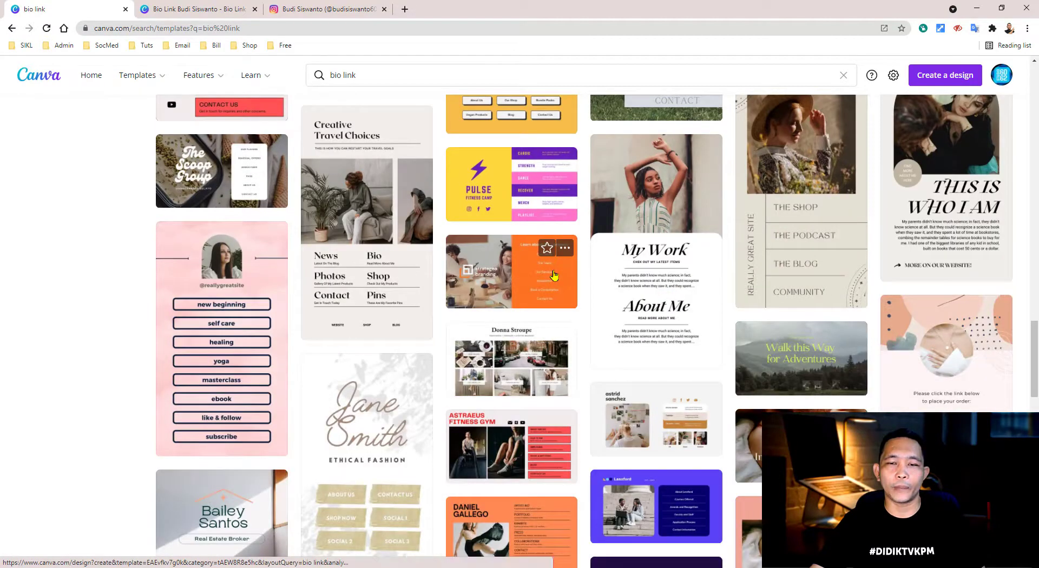
pyautogui.scroll(-7, 554, 276)
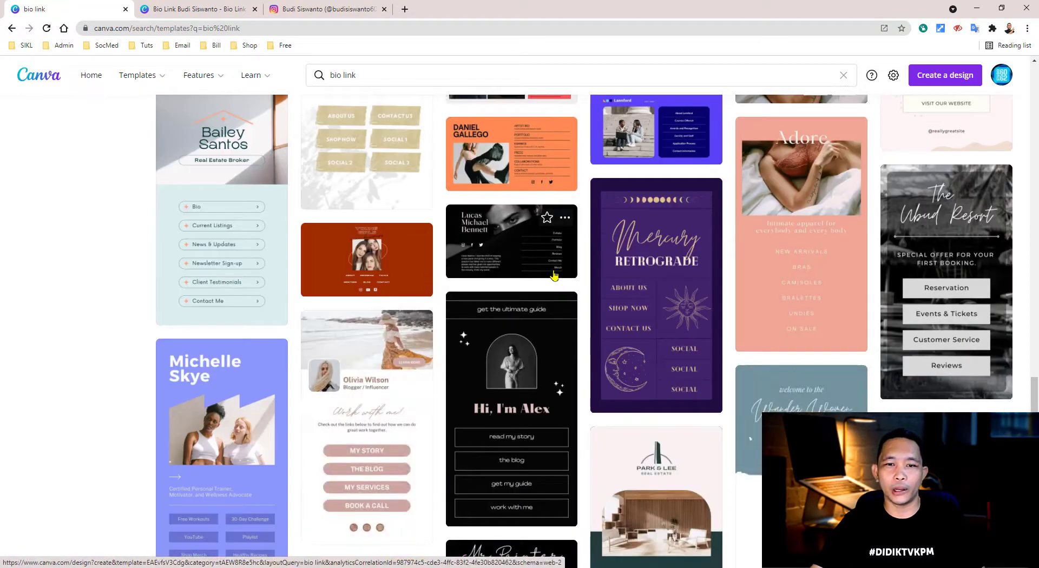
pyautogui.scroll(-6, 555, 276)
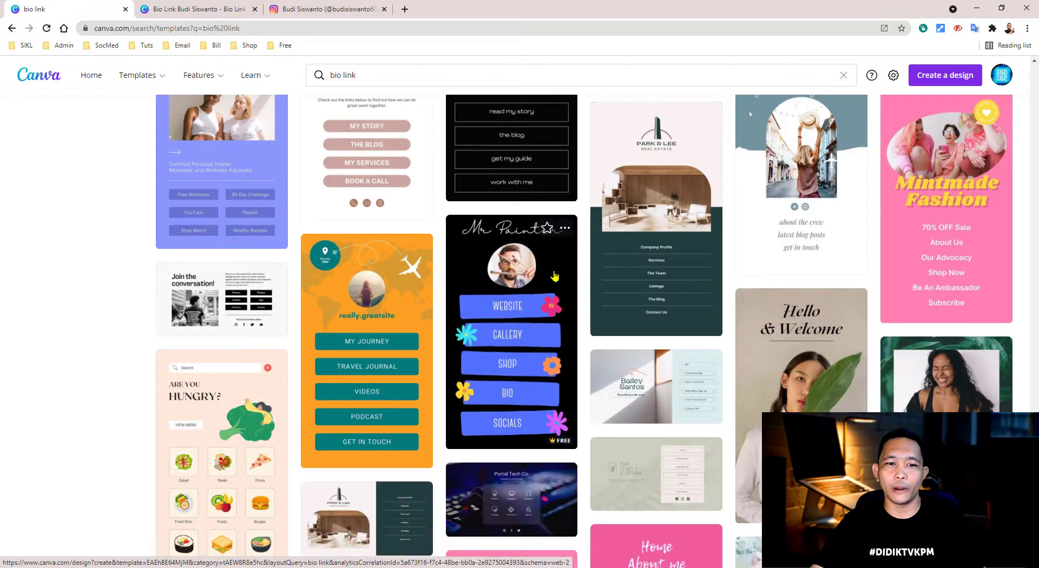
pyautogui.scroll(-7, 555, 275)
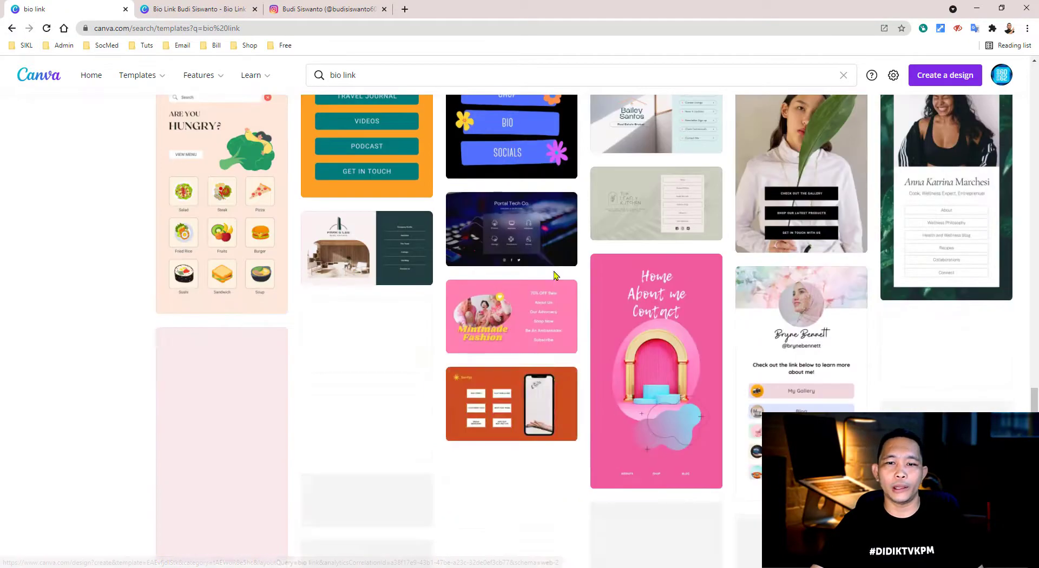
pyautogui.scroll(10, 554, 276)
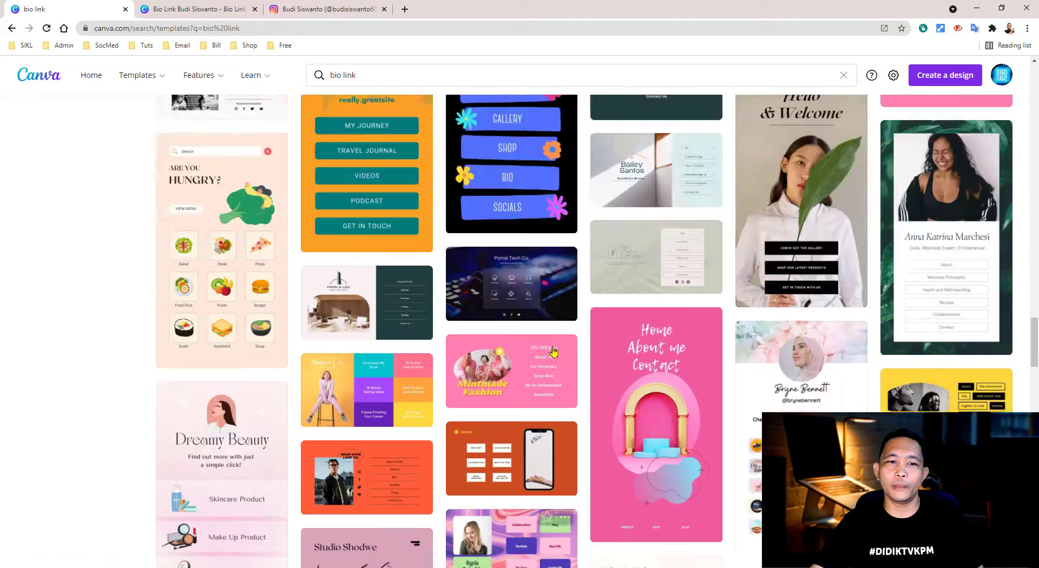
pyautogui.scroll(-20, 554, 351)
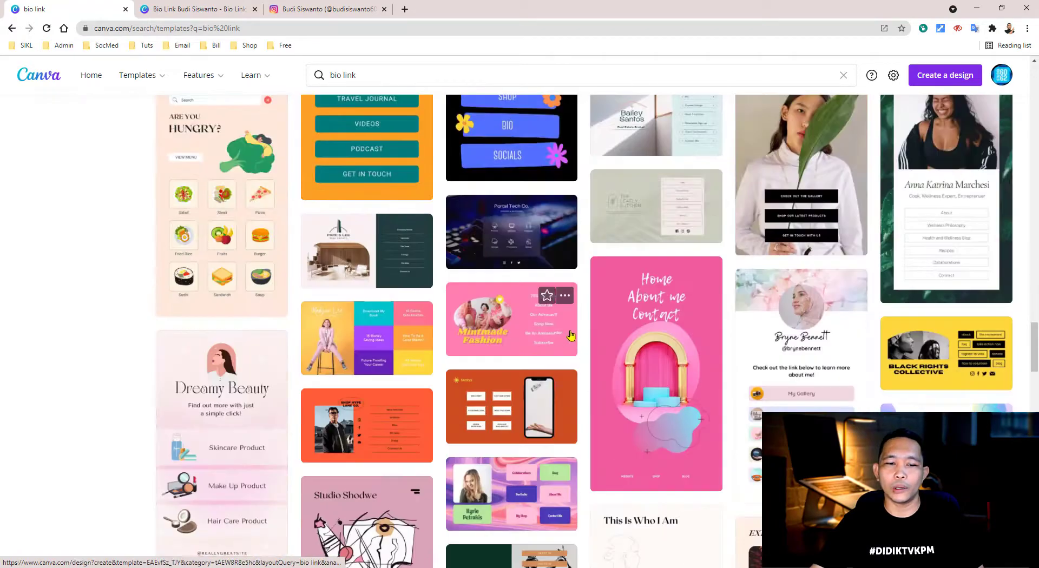
pyautogui.scroll(-10, 574, 327)
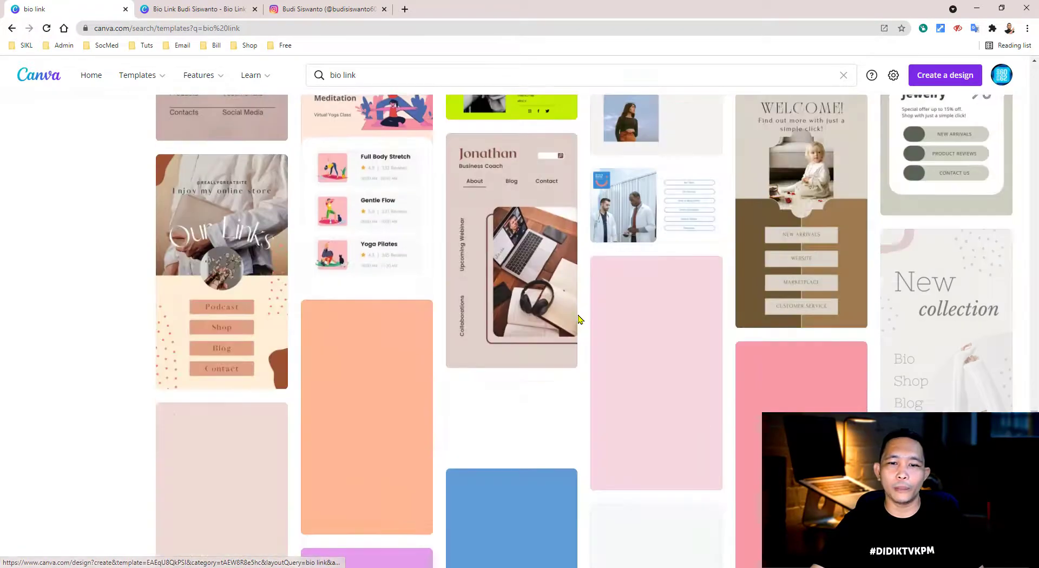
pyautogui.scroll(-10, 578, 321)
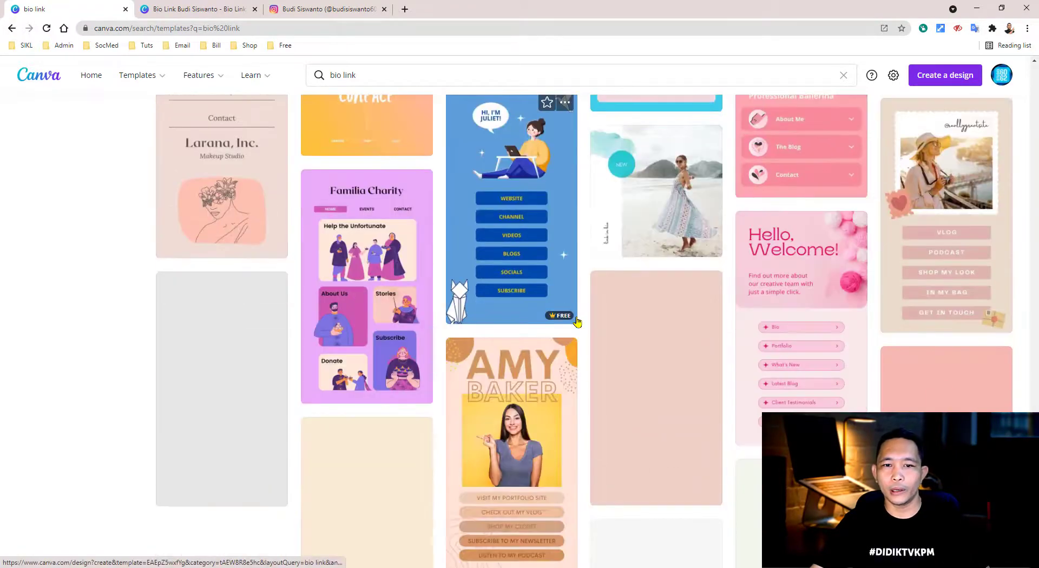
pyautogui.scroll(-5, 577, 322)
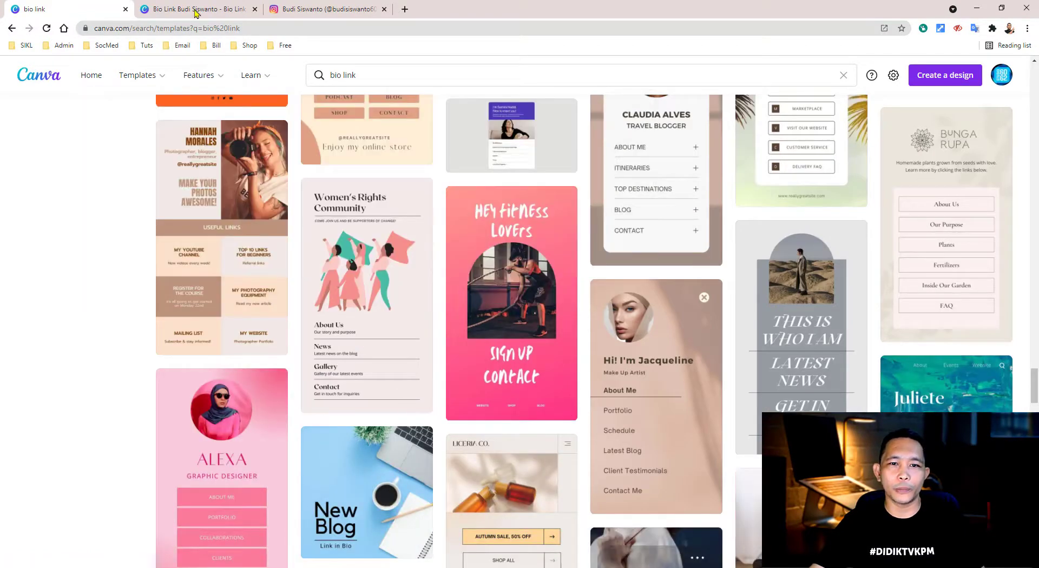
pyautogui.click(198, 10)
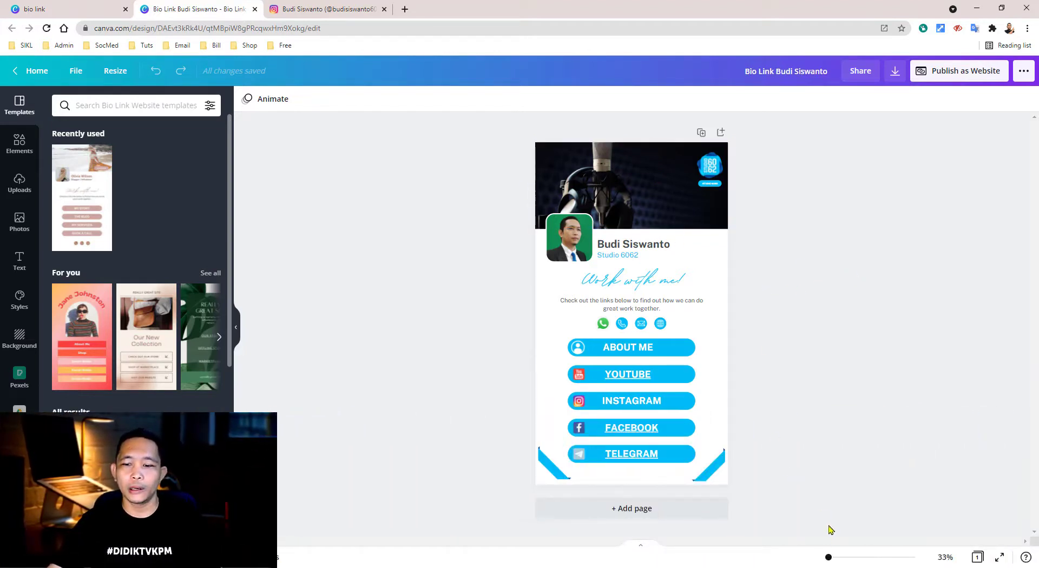
pyautogui.moveTo(830, 560); pyautogui.dragTo(837, 557)
pyautogui.scroll(5, 816, 431)
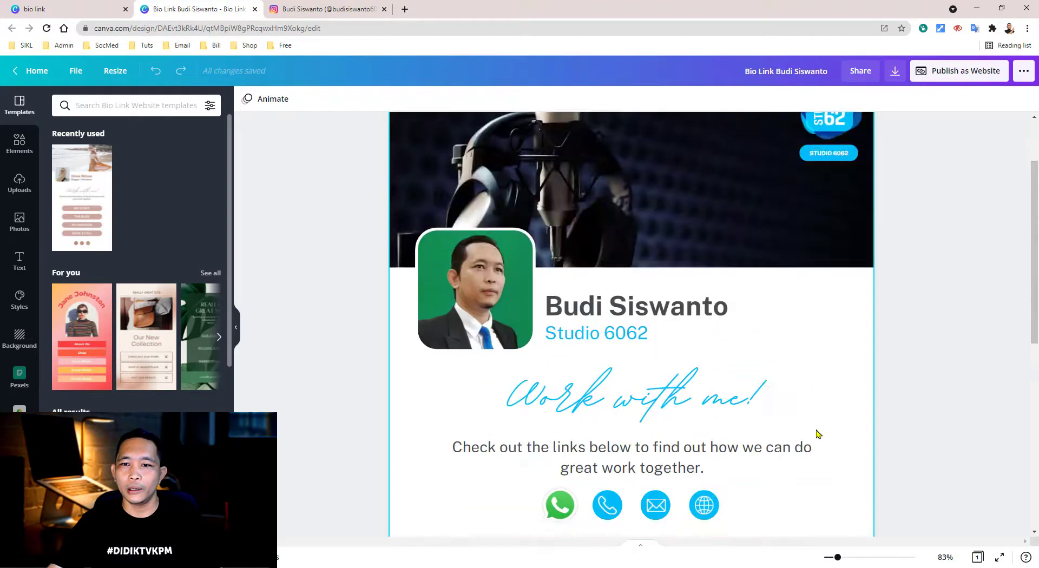
pyautogui.rightClick(896, 270)
pyautogui.click(910, 232)
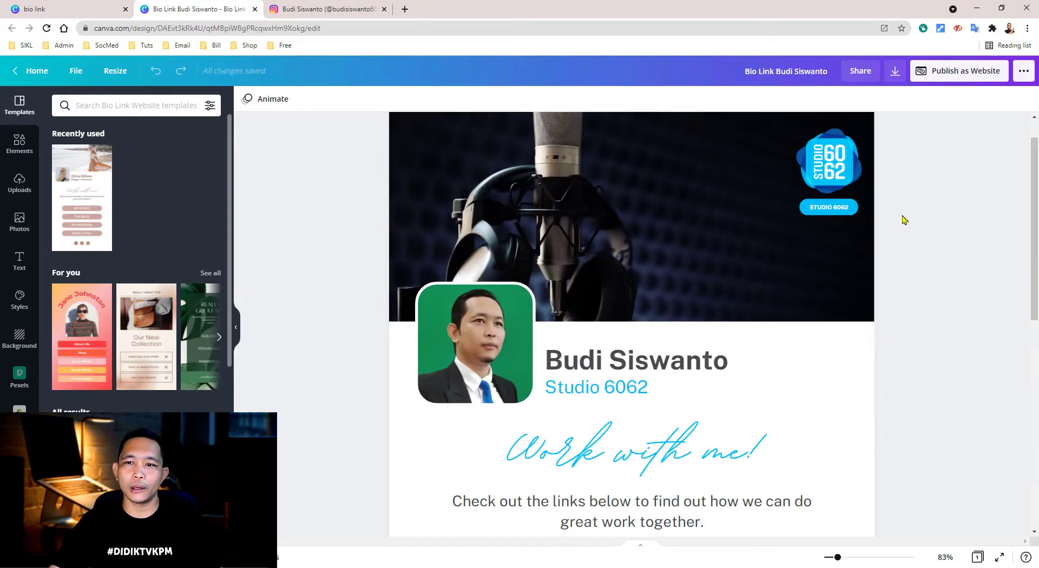
pyautogui.click(842, 162)
pyautogui.click(876, 226)
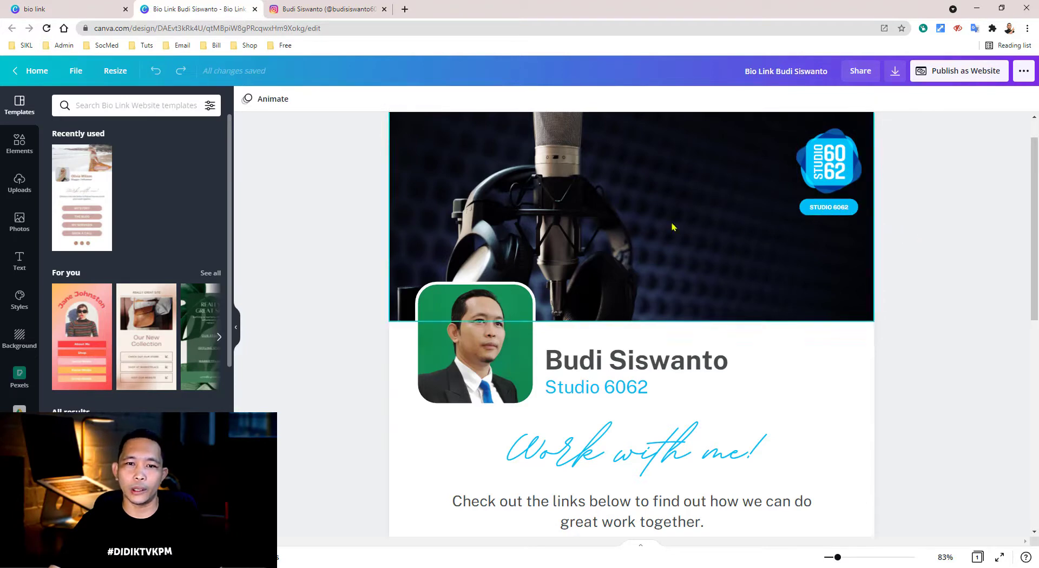
pyautogui.click(620, 205)
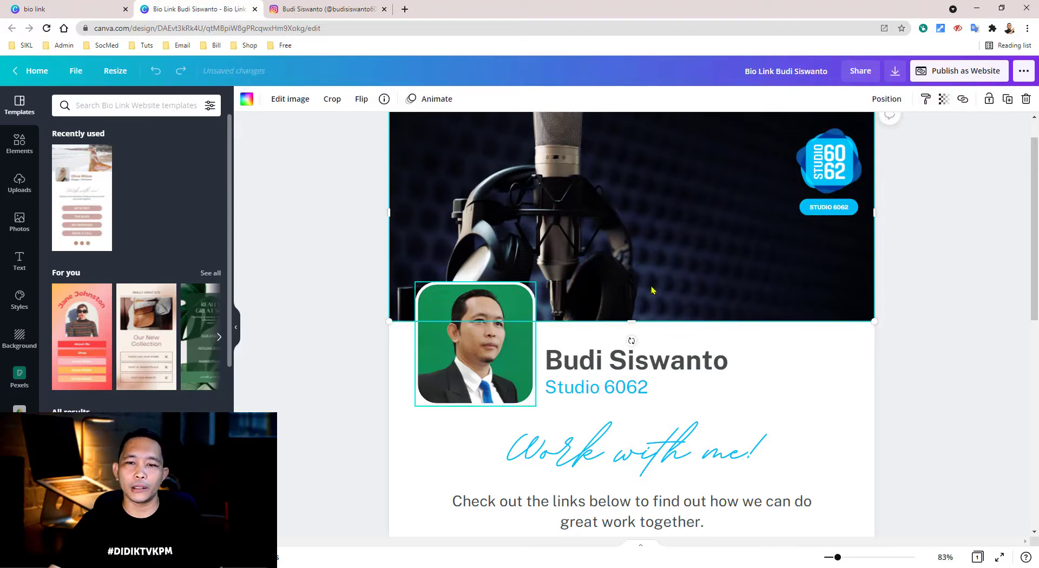
pyautogui.click(938, 355)
pyautogui.click(685, 225)
pyautogui.hotkey('ctrl', 'z')
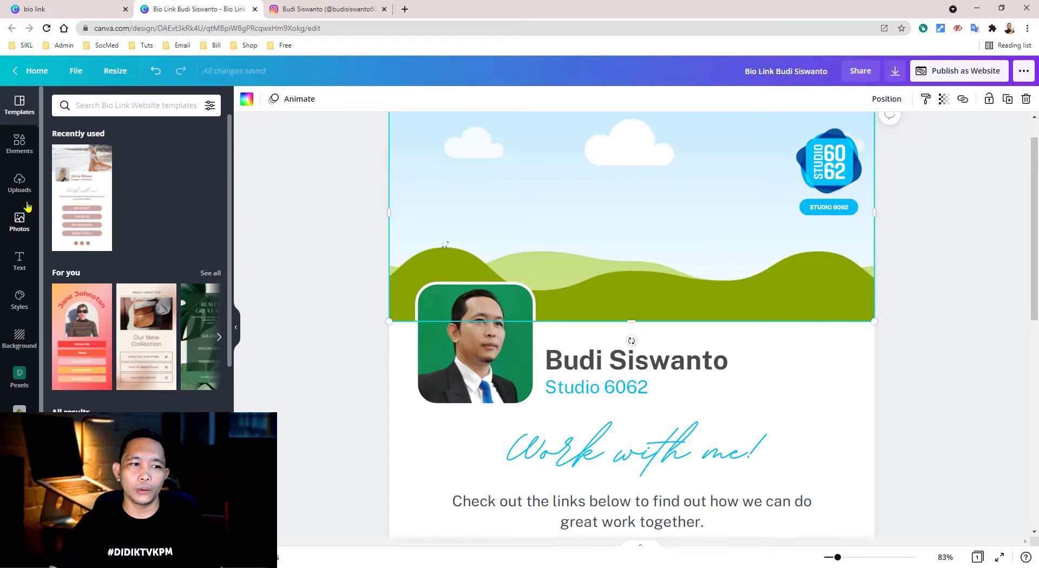
pyautogui.click(20, 144)
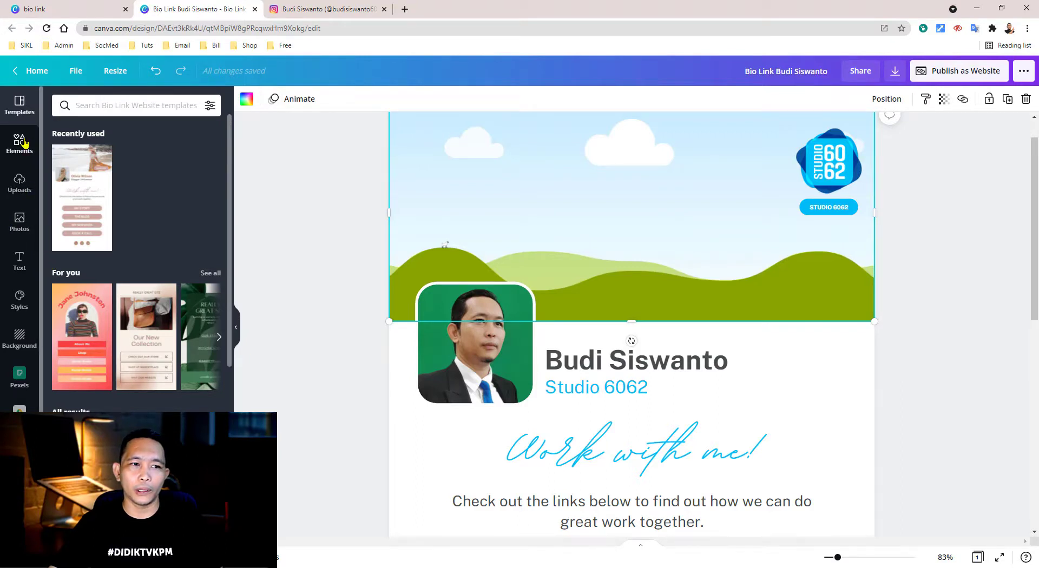
pyautogui.click(101, 105)
pyautogui.click(296, 197)
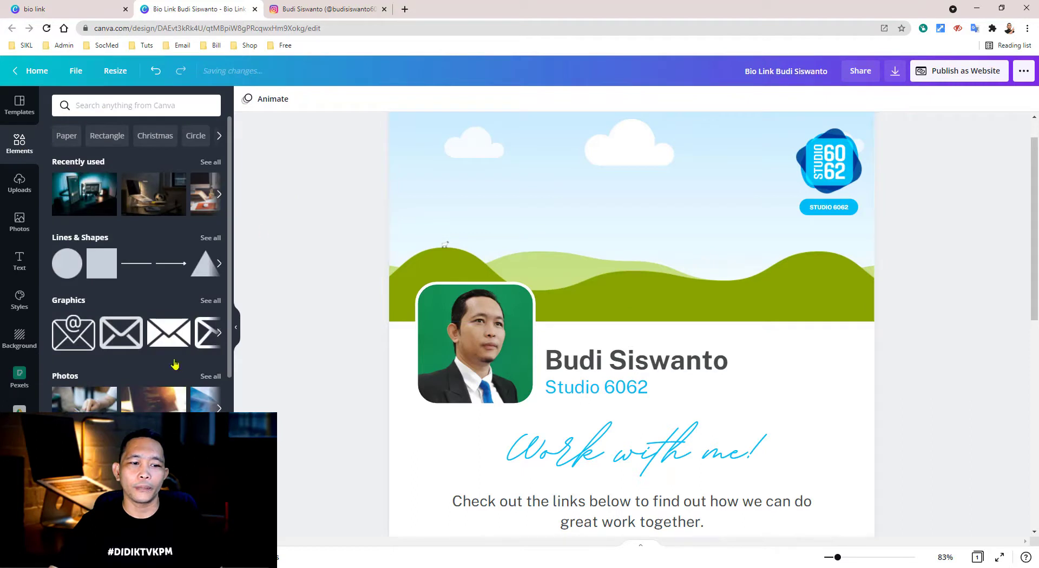
pyautogui.scroll(-1, 173, 370)
pyautogui.moveTo(84, 300); pyautogui.dragTo(505, 427)
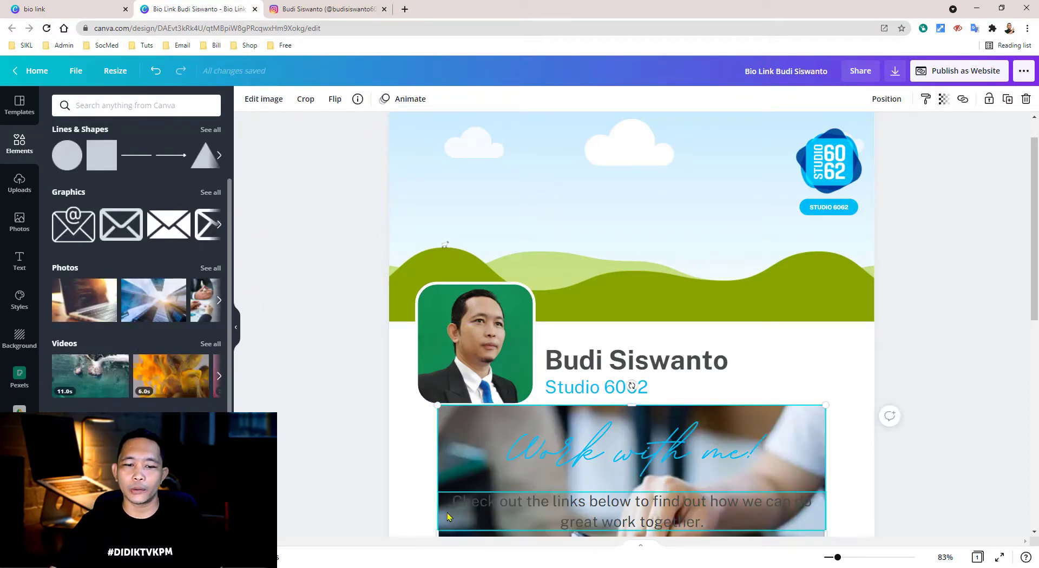
pyautogui.click(831, 426)
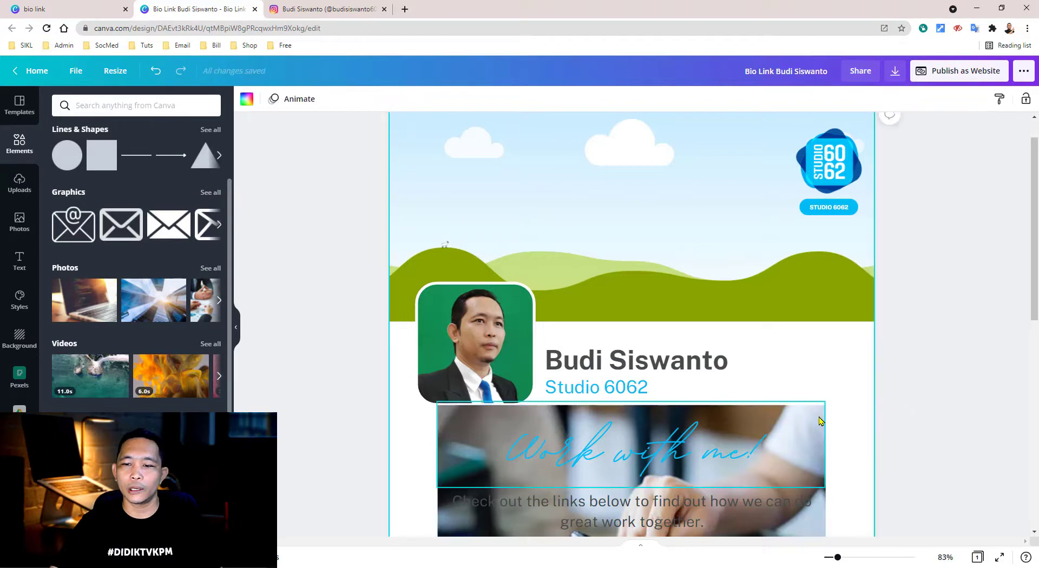
pyautogui.click(821, 424)
pyautogui.click(818, 533)
pyautogui.scroll(-3, 847, 479)
pyautogui.click(817, 421)
pyautogui.moveTo(817, 421); pyautogui.dragTo(784, 141)
pyautogui.rightClick(789, 166)
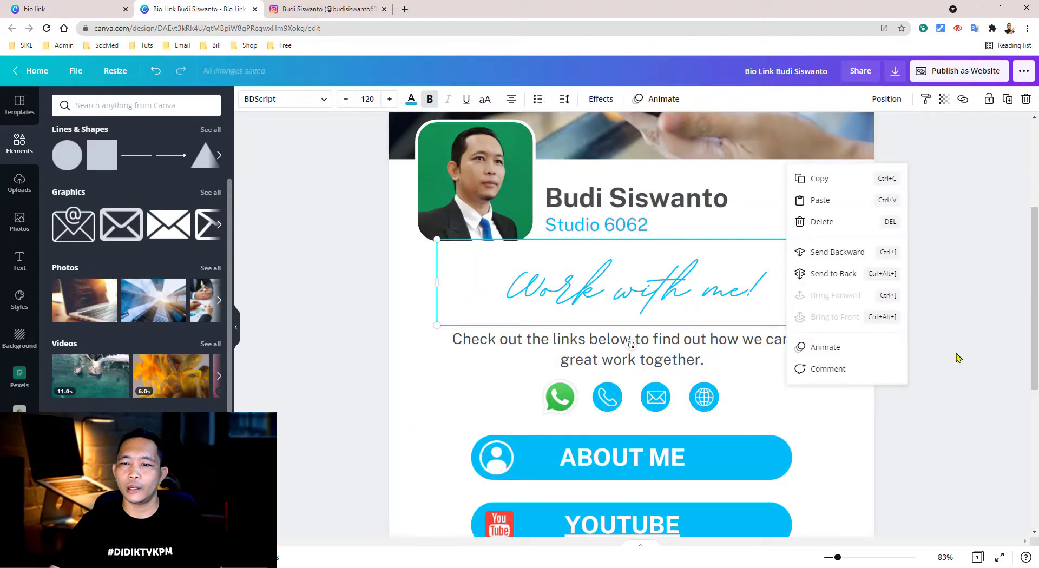
pyautogui.click(940, 352)
pyautogui.scroll(3, 947, 368)
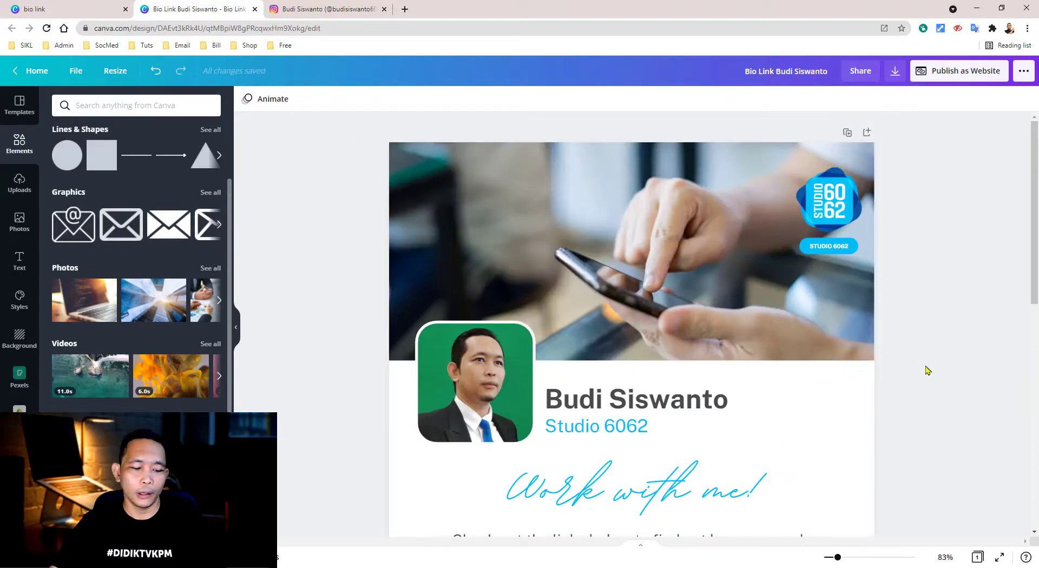
pyautogui.hotkey('ctrl', 'z')
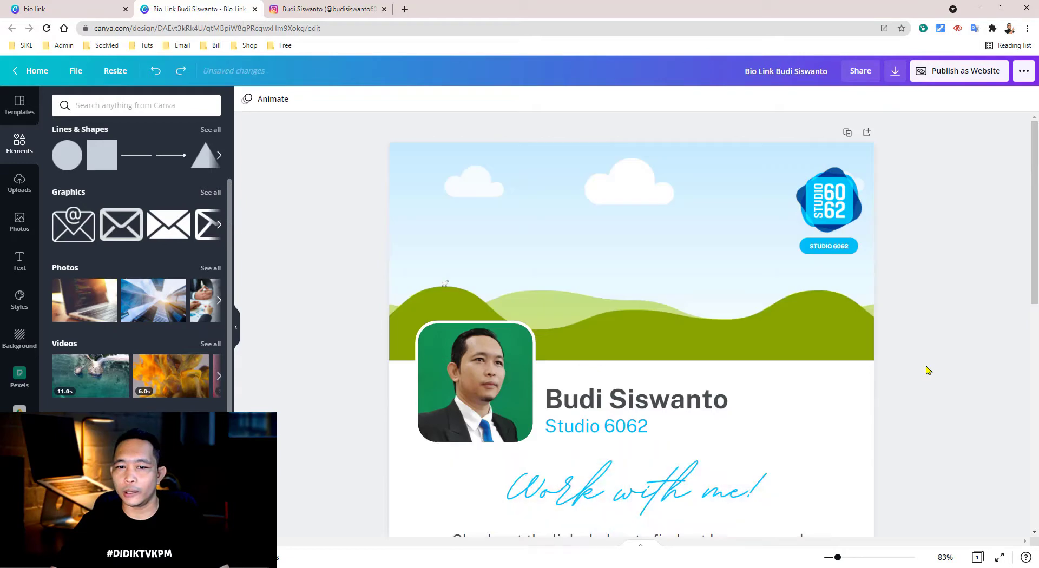
# - Select the Studio 6062 logo, browse the uploaded images, then deselect the logo
pyautogui.click(841, 201)
pyautogui.click(19, 183)
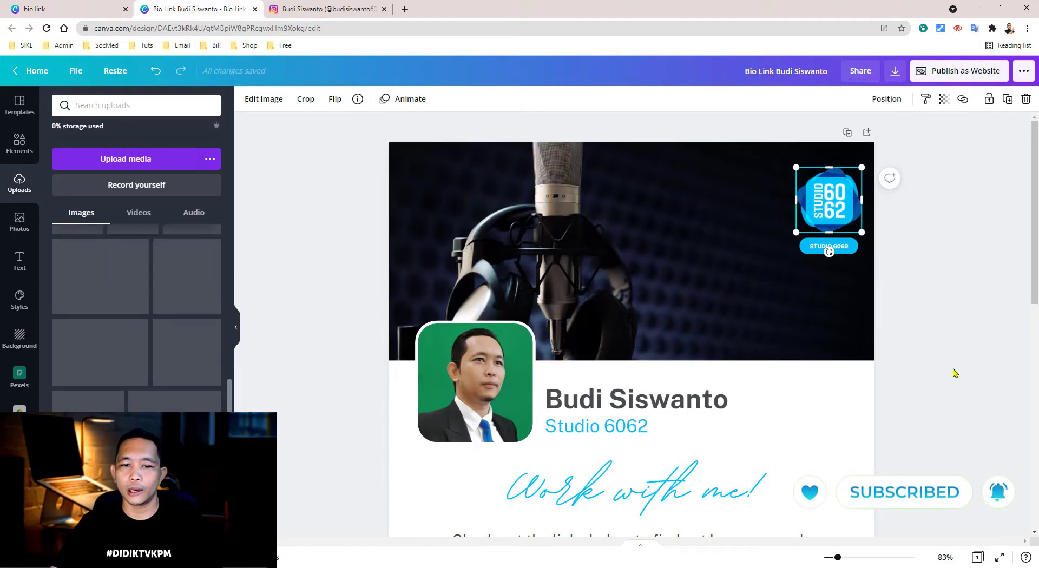
pyautogui.click(667, 424)
# - Detach the portrait from the round profile frame and delete it, leaving the empty placeholder
pyautogui.click(485, 366)
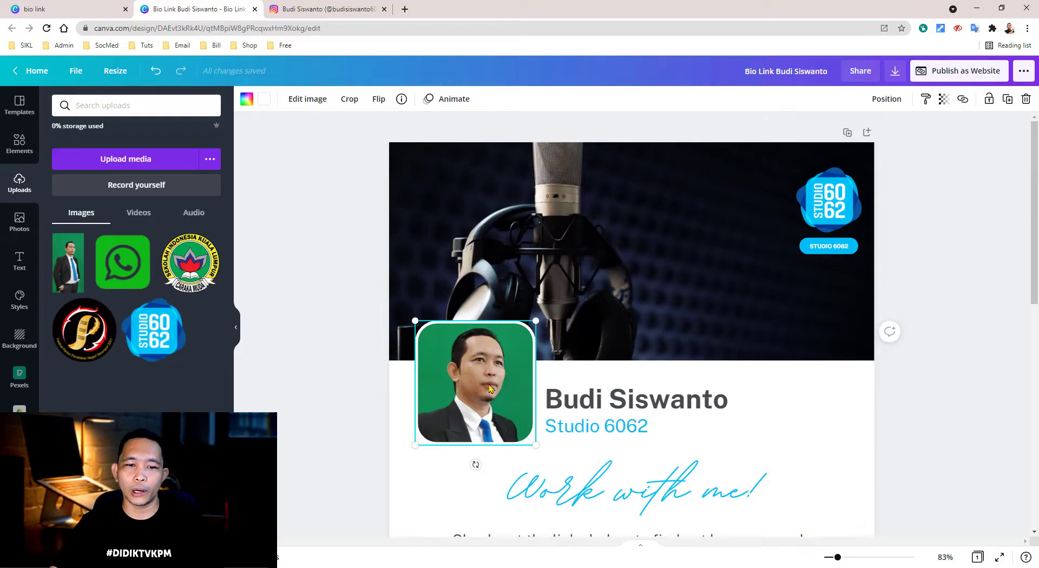
pyautogui.rightClick(442, 348)
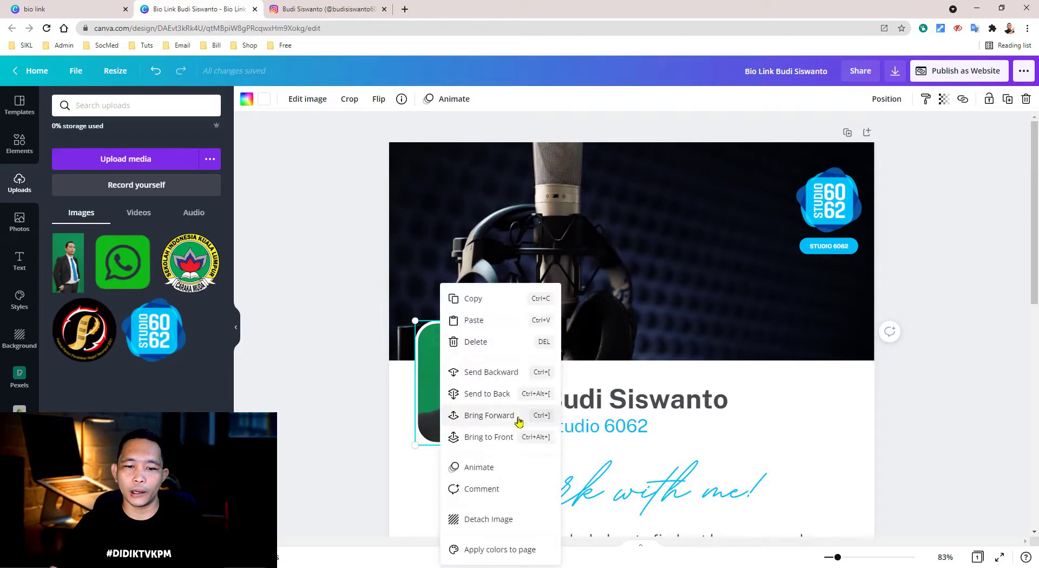
pyautogui.click(505, 521)
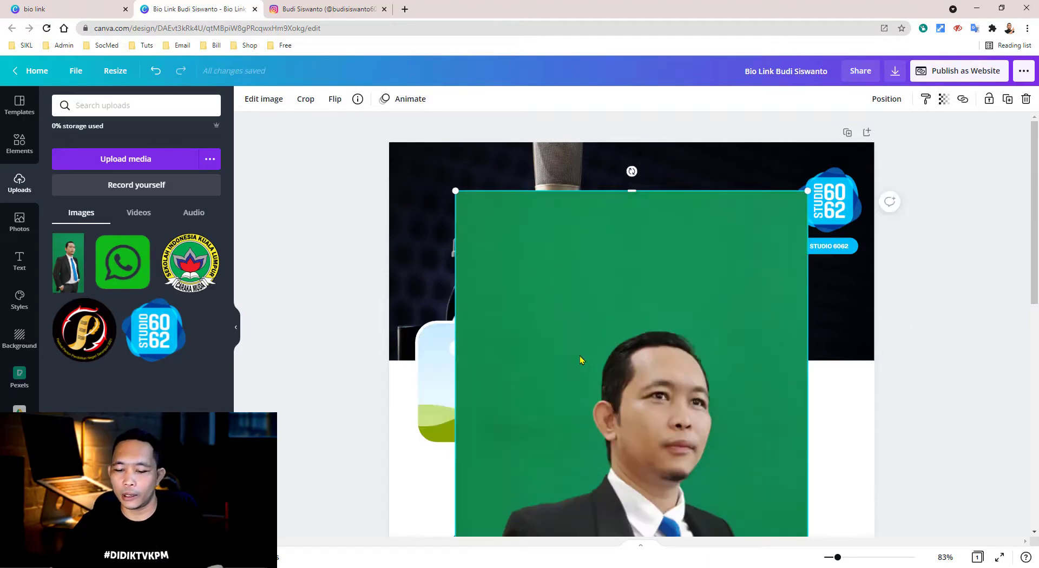
pyautogui.press('Delete')
pyautogui.click(470, 379)
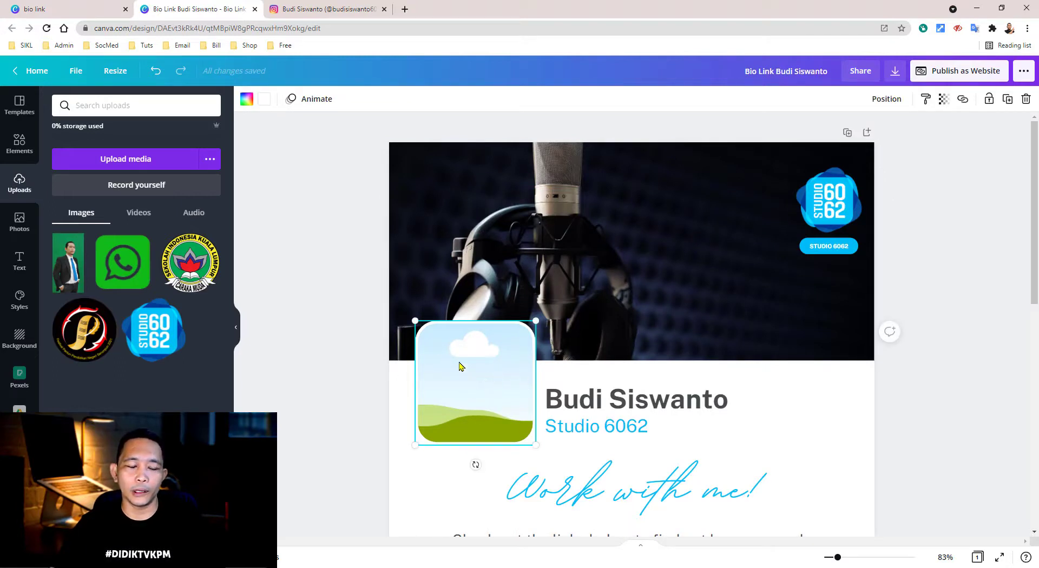
pyautogui.click(20, 145)
# - Search elements for 'frame', then add the portrait from Uploads, undoing its drop into the header
pyautogui.click(92, 106)
pyautogui.write('fram')
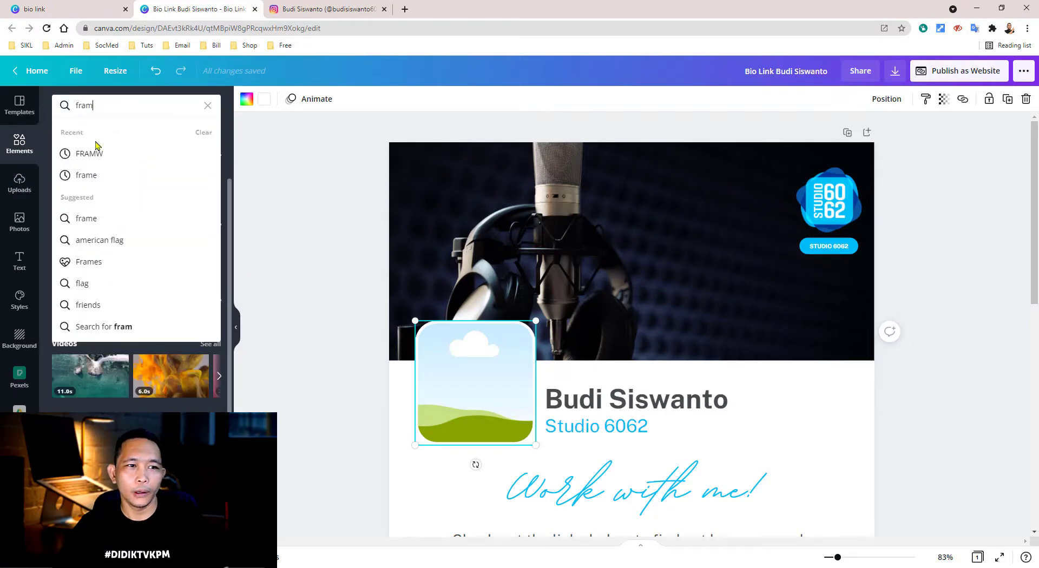
pyautogui.click(95, 175)
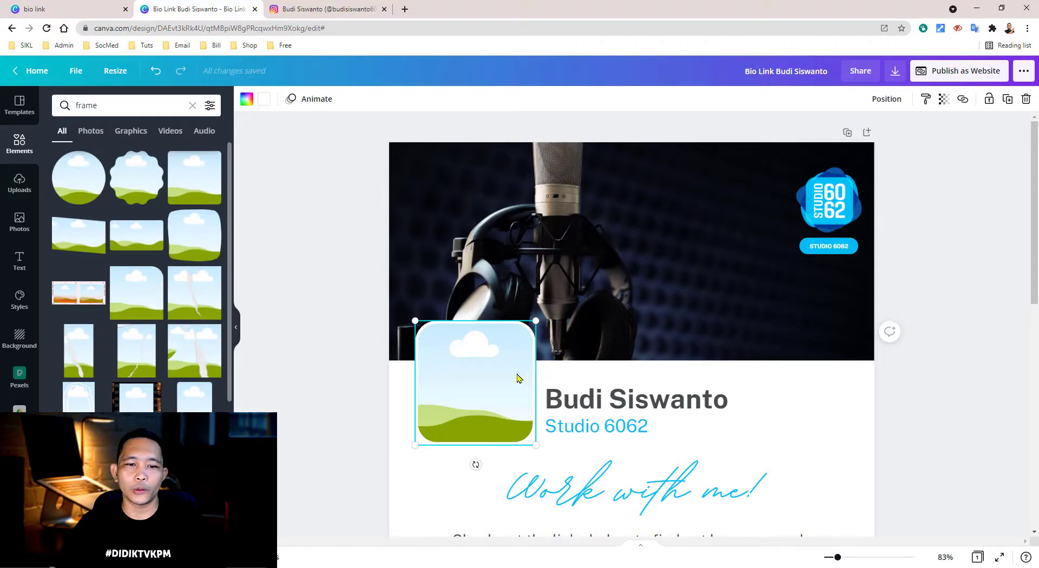
pyautogui.click(19, 184)
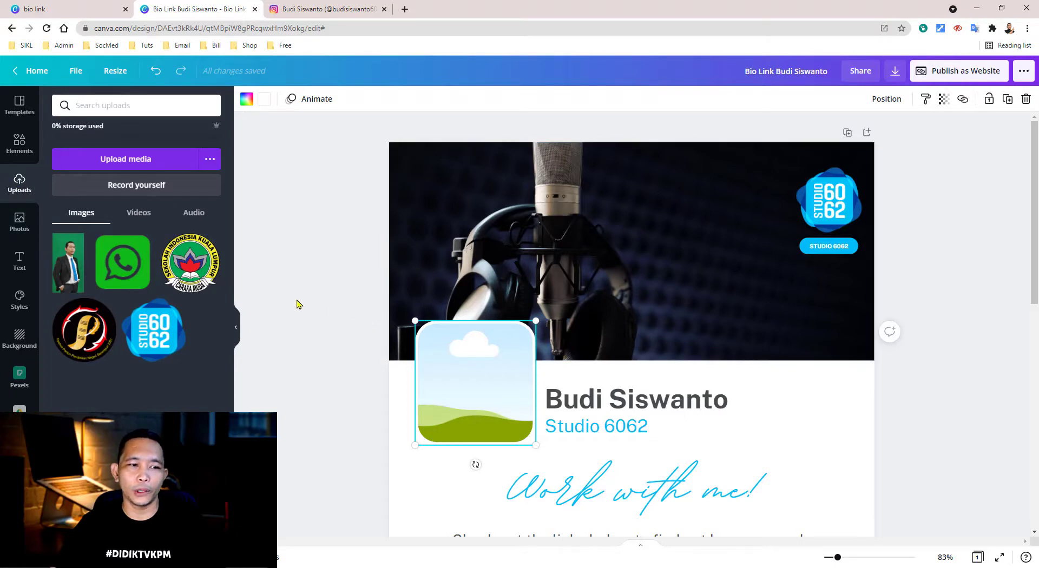
pyautogui.click(69, 269)
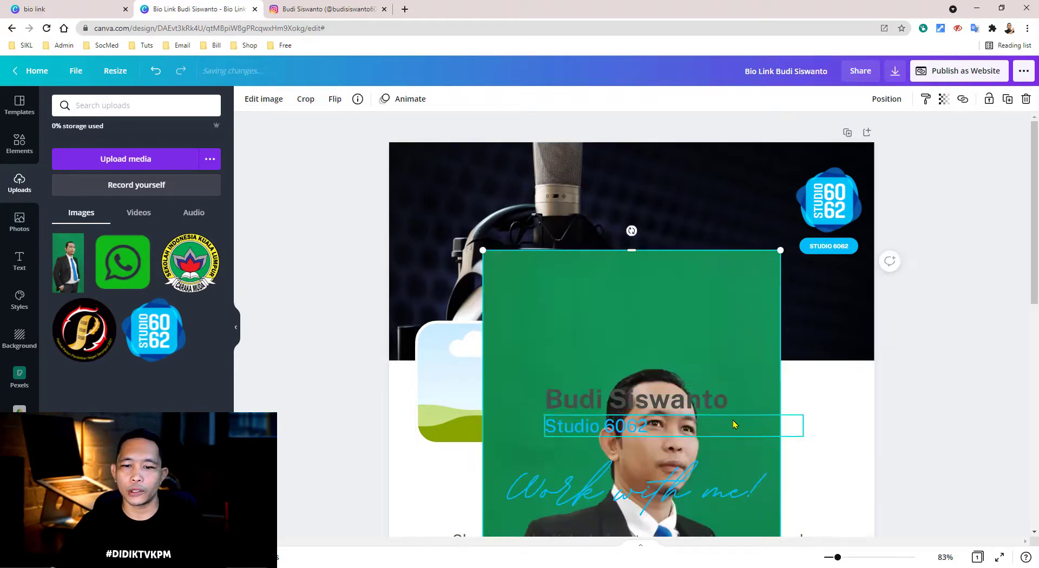
pyautogui.moveTo(662, 262); pyautogui.dragTo(700, 216)
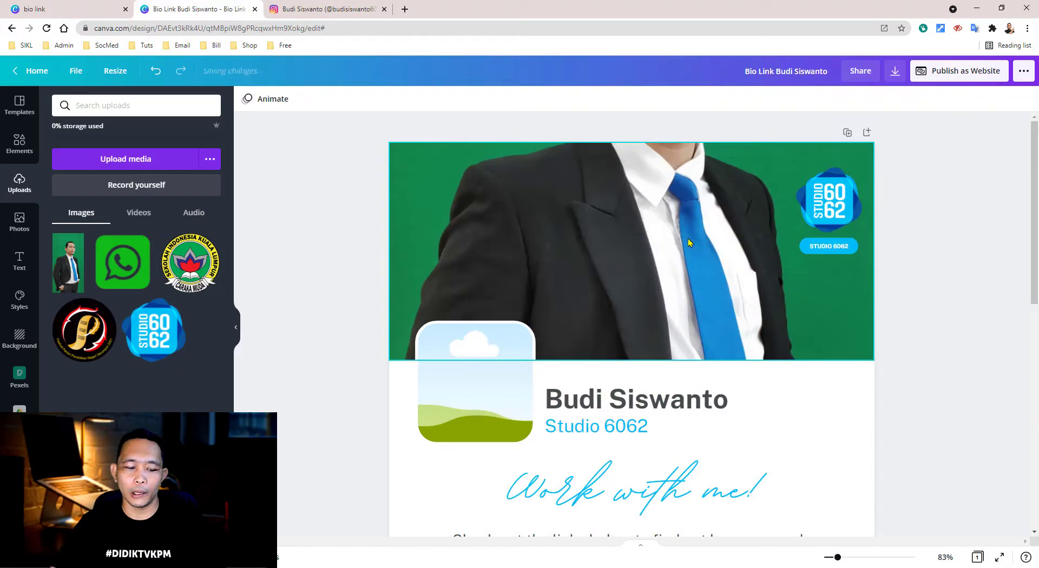
pyautogui.hotkey('ctrl', 'z')
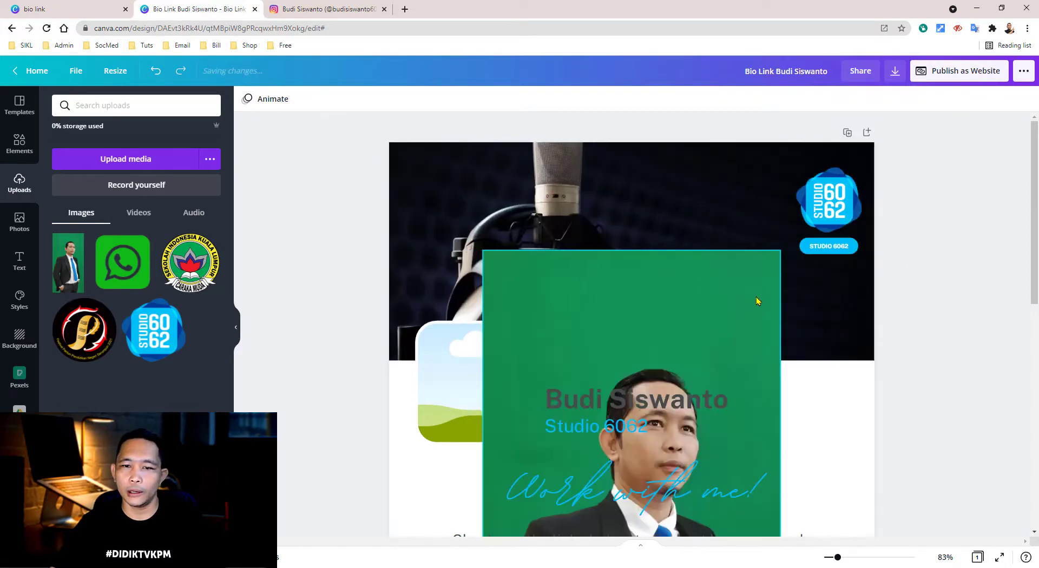
# - Shrink the portrait into the rounded profile frame and crop it so the face fills it
pyautogui.click(730, 297)
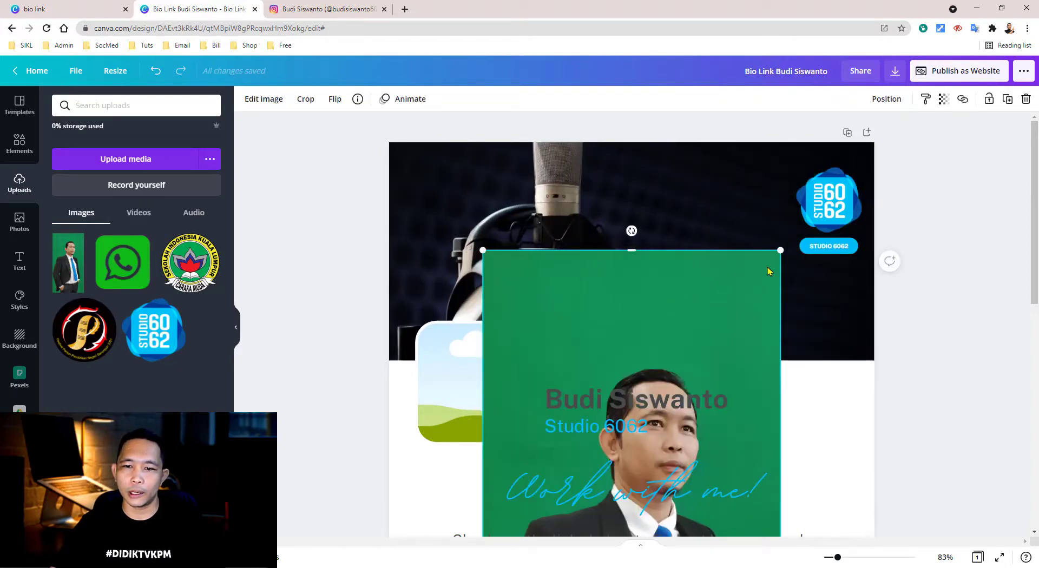
pyautogui.moveTo(779, 250); pyautogui.dragTo(742, 348)
pyautogui.moveTo(675, 379); pyautogui.dragTo(498, 373)
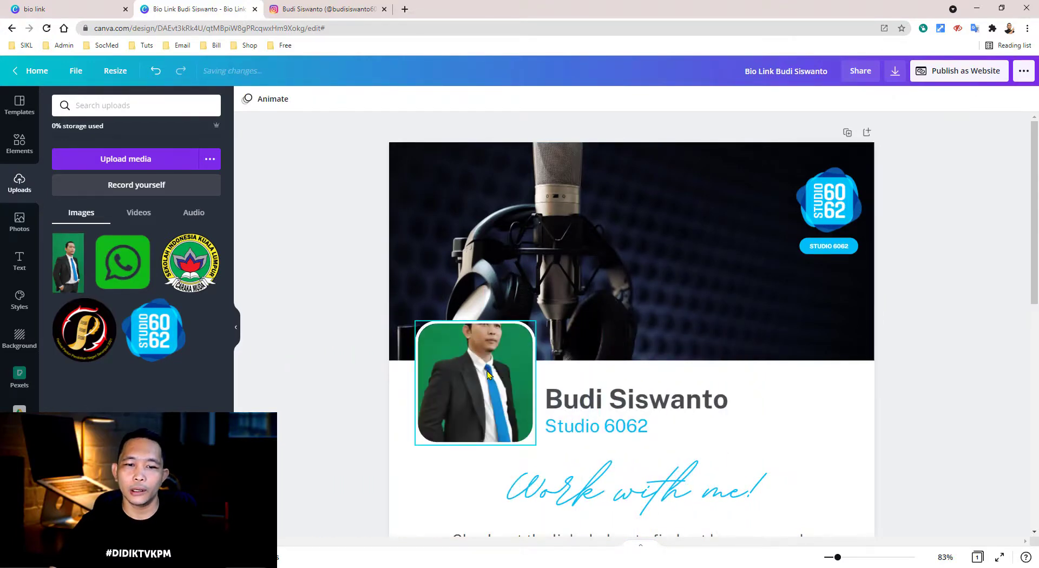
pyautogui.doubleClick(488, 374)
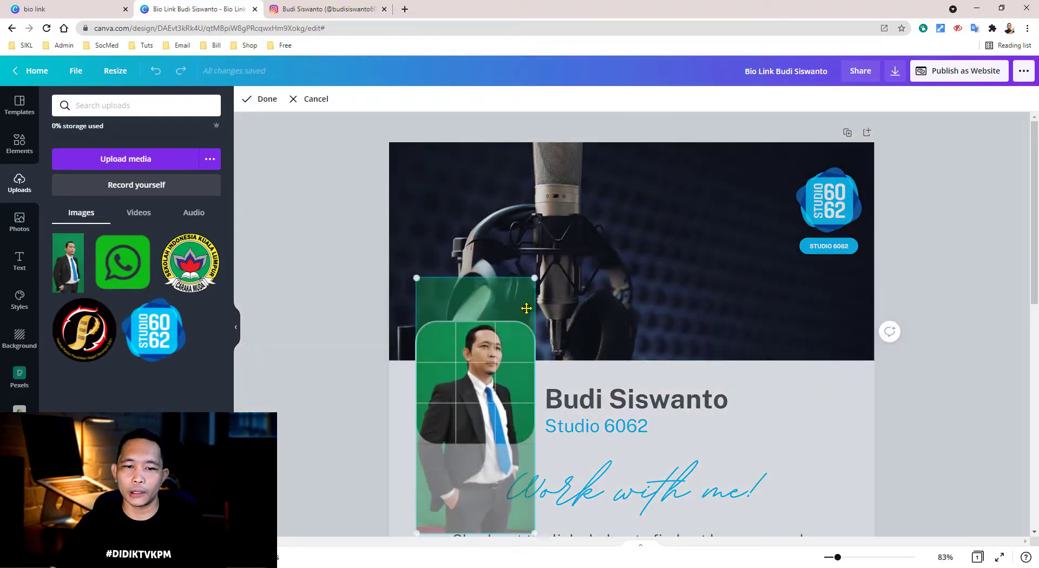
pyautogui.moveTo(536, 279); pyautogui.dragTo(624, 222)
pyautogui.moveTo(524, 260); pyautogui.dragTo(496, 336)
# - Finish the crop and review the name, tagline, Work with me! heading and paragraph, zooming to 77%
pyautogui.click(914, 405)
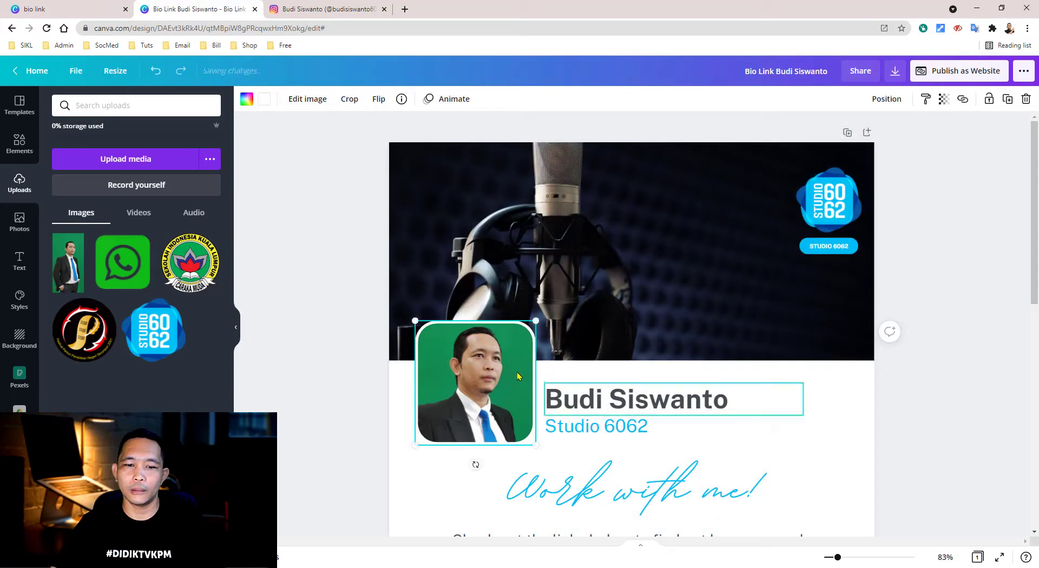
pyautogui.click(898, 439)
pyautogui.scroll(-2, 901, 439)
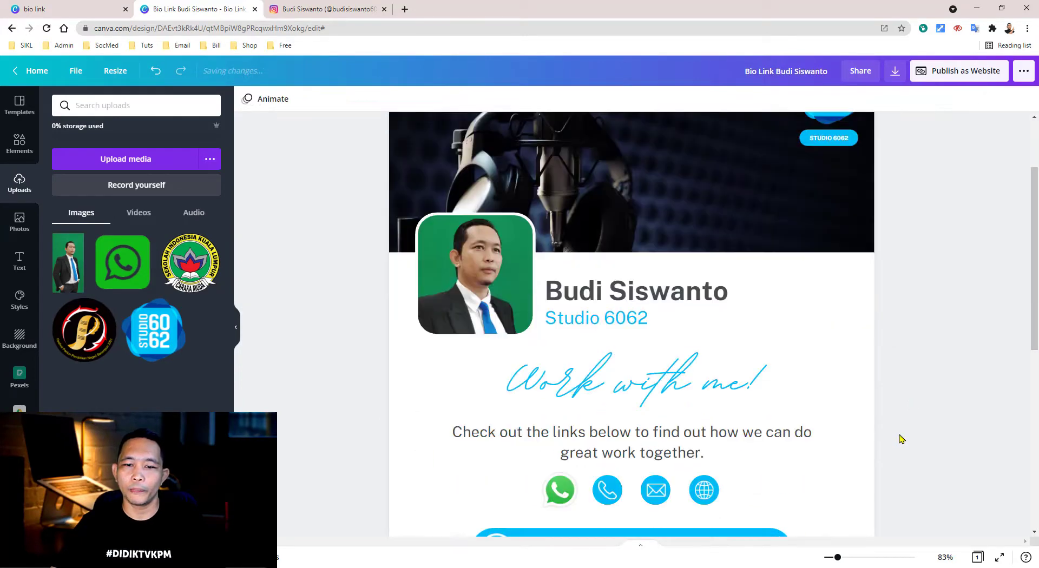
pyautogui.click(663, 298)
pyautogui.click(631, 322)
pyautogui.click(634, 378)
pyautogui.scroll(-1, 634, 377)
pyautogui.click(631, 379)
pyautogui.click(901, 418)
pyautogui.scroll(-4, 901, 418)
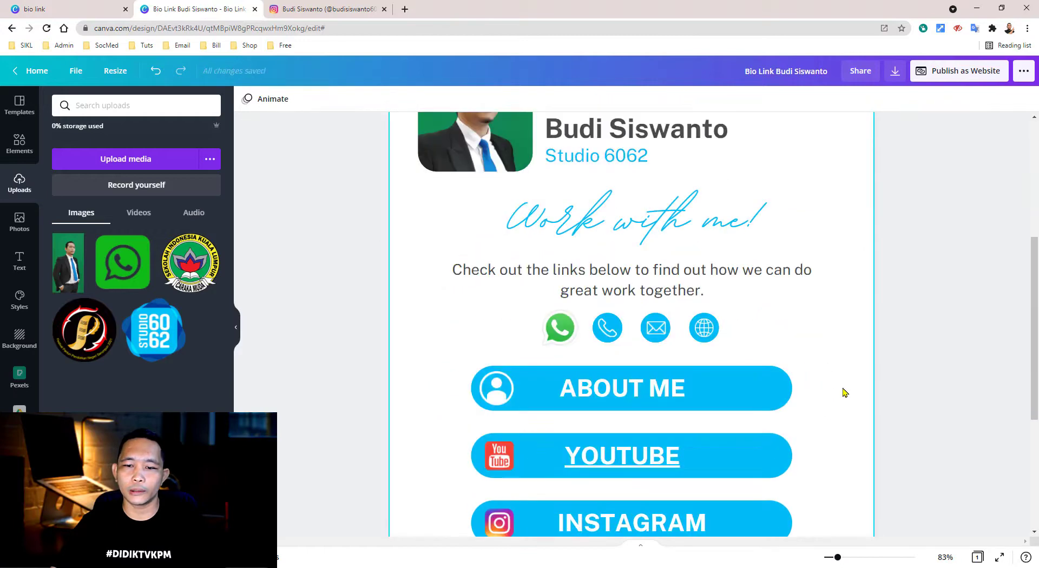
pyautogui.moveTo(838, 558); pyautogui.dragTo(837, 558)
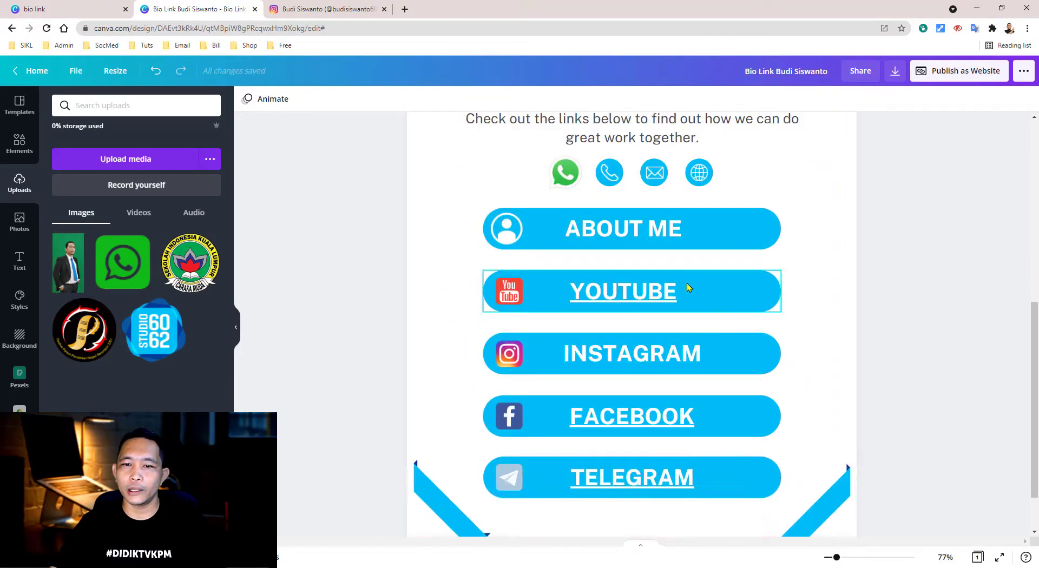
# - Try a dark blue fill on the ABOUT ME button, then undo to keep it light blue
pyautogui.click(625, 228)
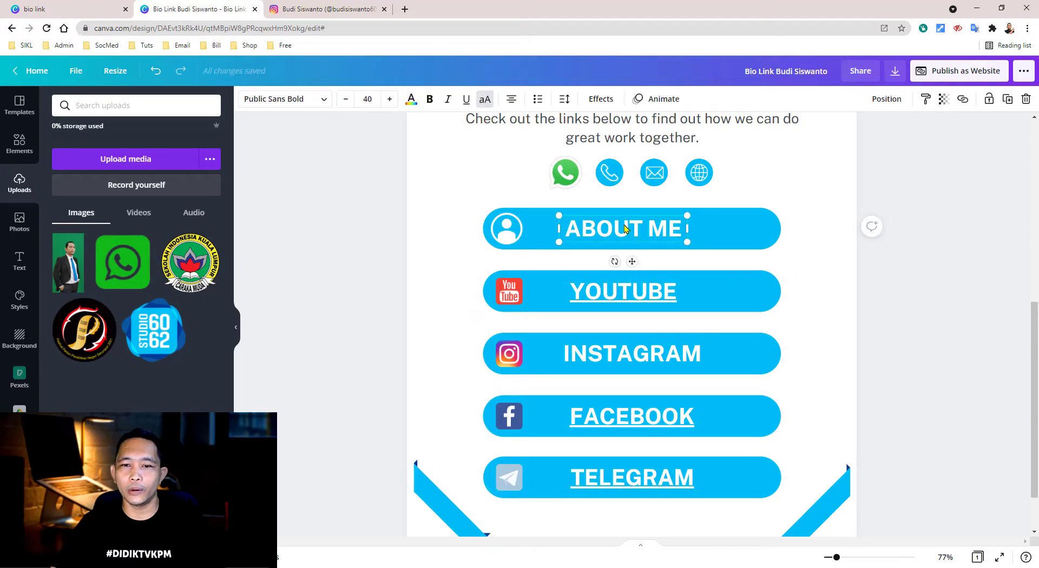
pyautogui.click(625, 228)
pyautogui.click(625, 224)
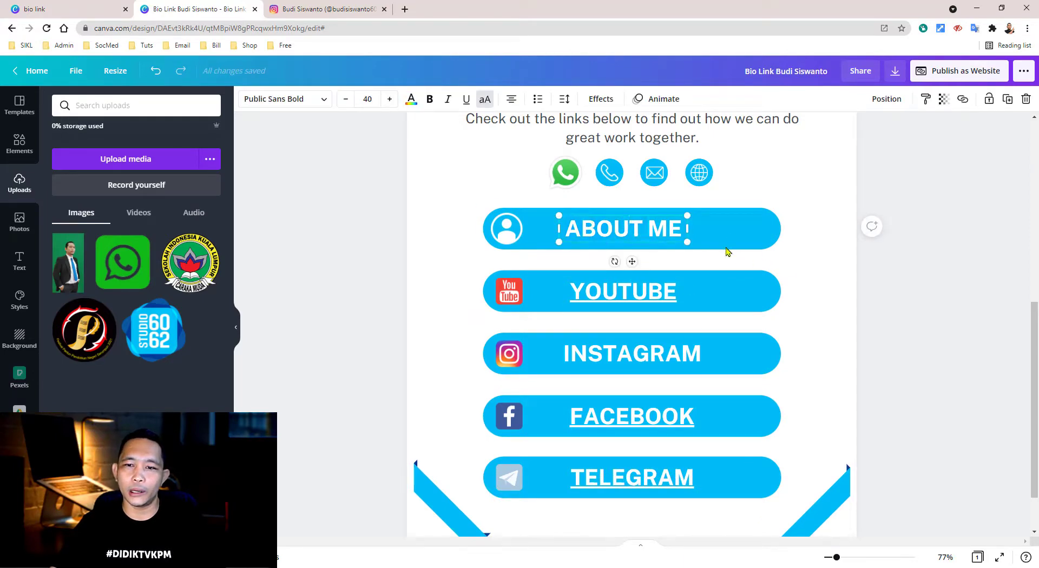
pyautogui.click(780, 243)
pyautogui.click(775, 232)
pyautogui.click(247, 99)
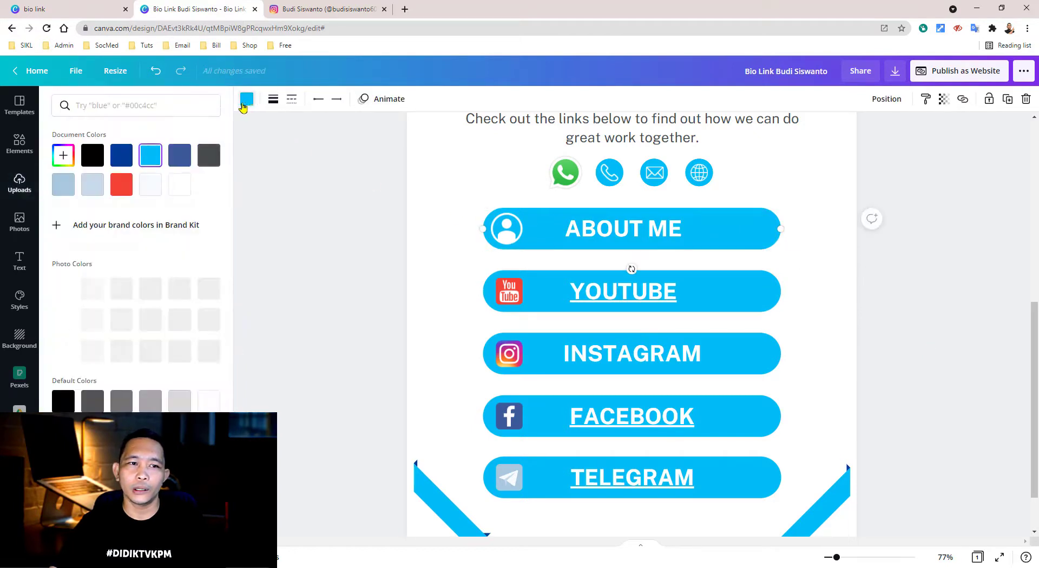
pyautogui.click(121, 155)
pyautogui.click(956, 359)
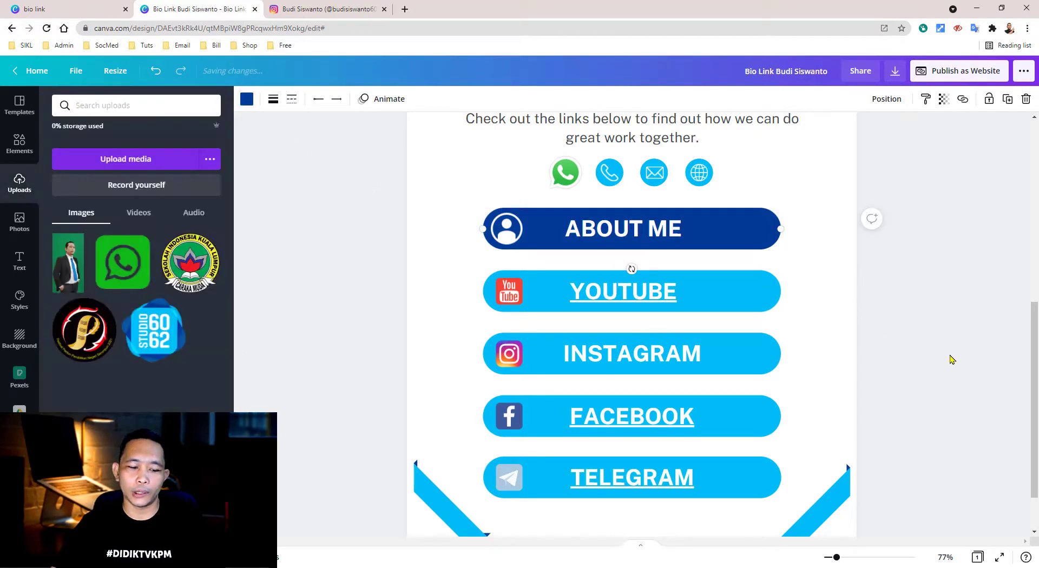
pyautogui.hotkey('ctrl', 'z')
# - Check the YOUTUBE and ABOUT ME labels, then switch to the Instagram profile tab
pyautogui.click(615, 293)
pyautogui.click(911, 377)
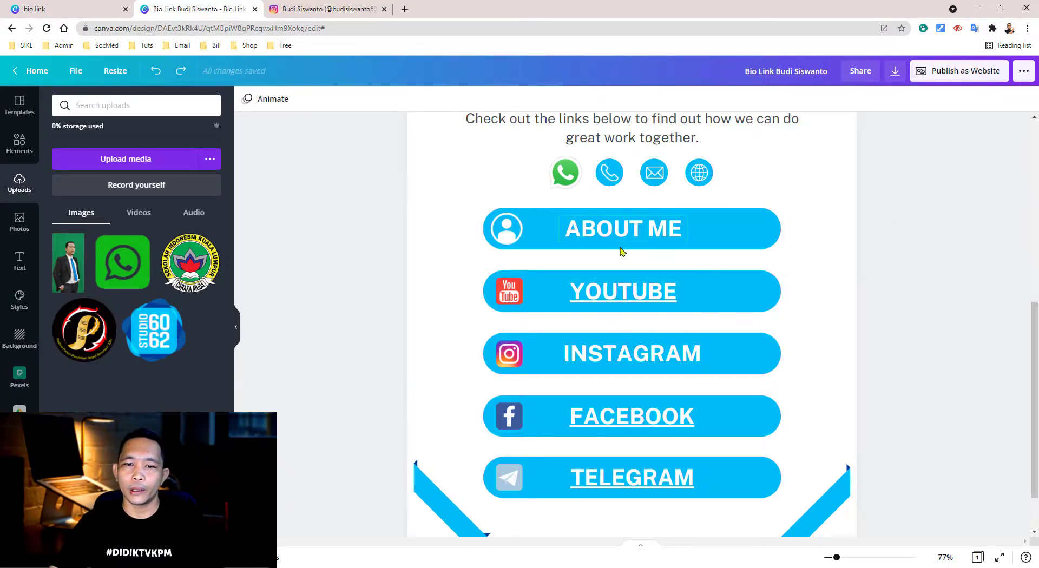
pyautogui.scroll(-1, 623, 252)
pyautogui.click(614, 180)
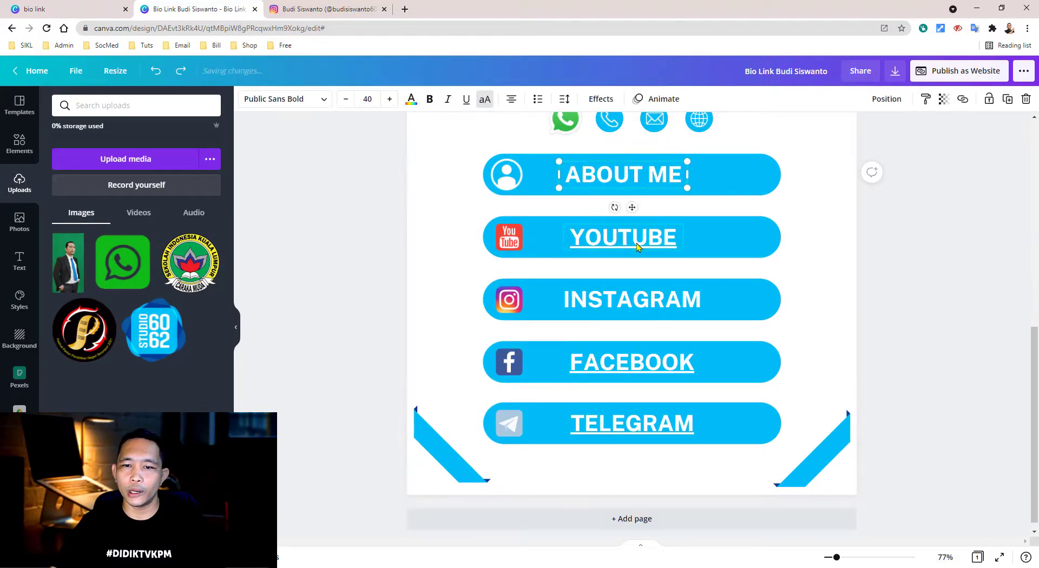
pyautogui.click(906, 309)
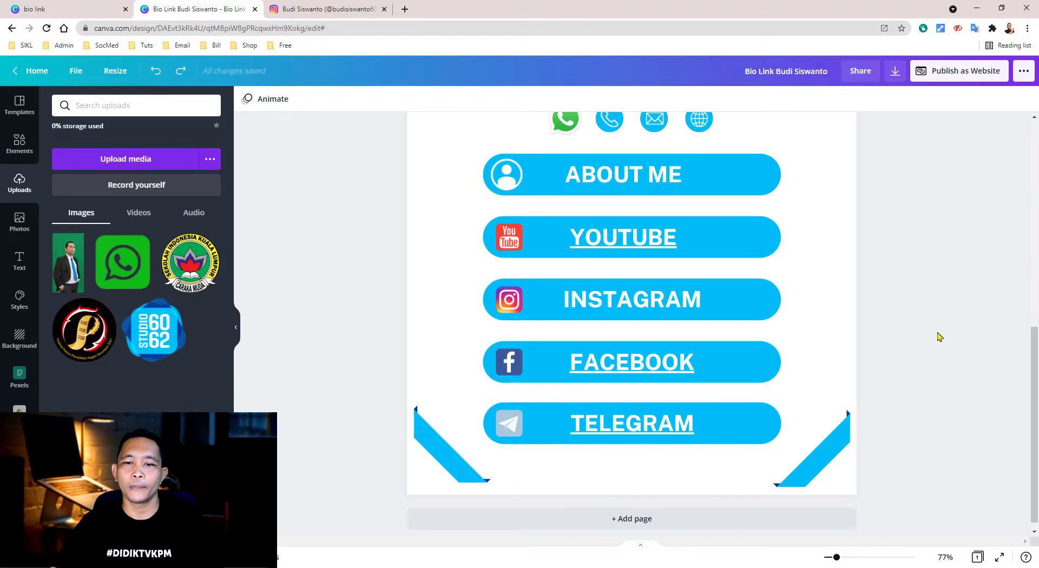
pyautogui.click(335, 12)
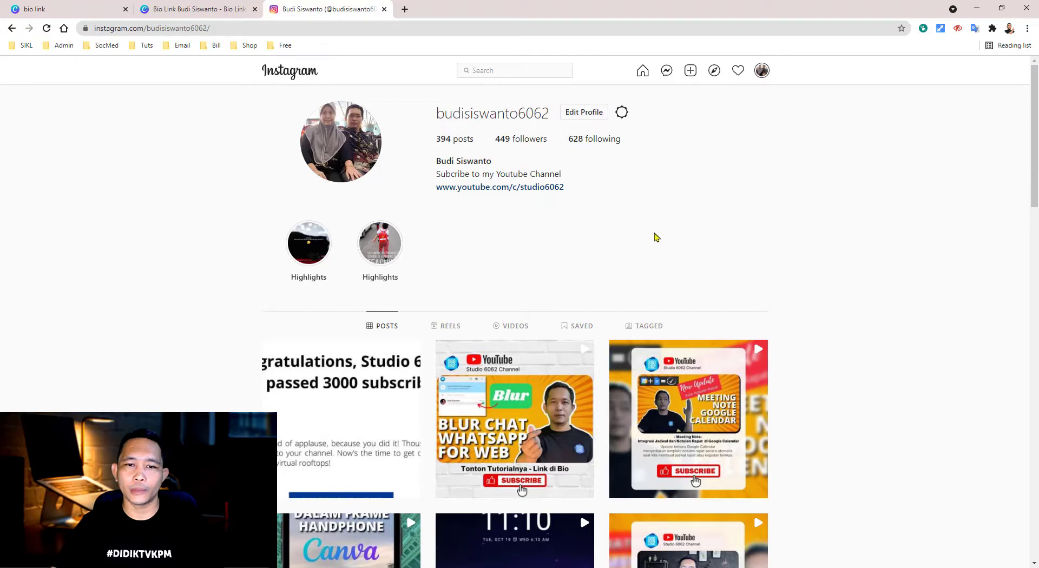
# - Look over the Instagram bio text, account options and settings menus without changing anything
pyautogui.moveTo(436, 160); pyautogui.dragTo(589, 190)
pyautogui.click(603, 212)
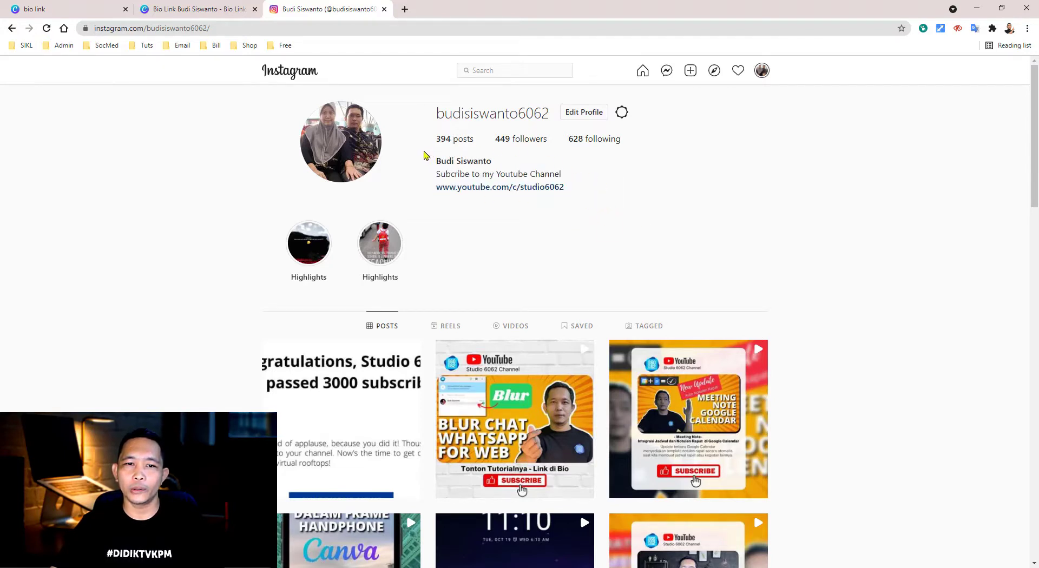
pyautogui.click(762, 71)
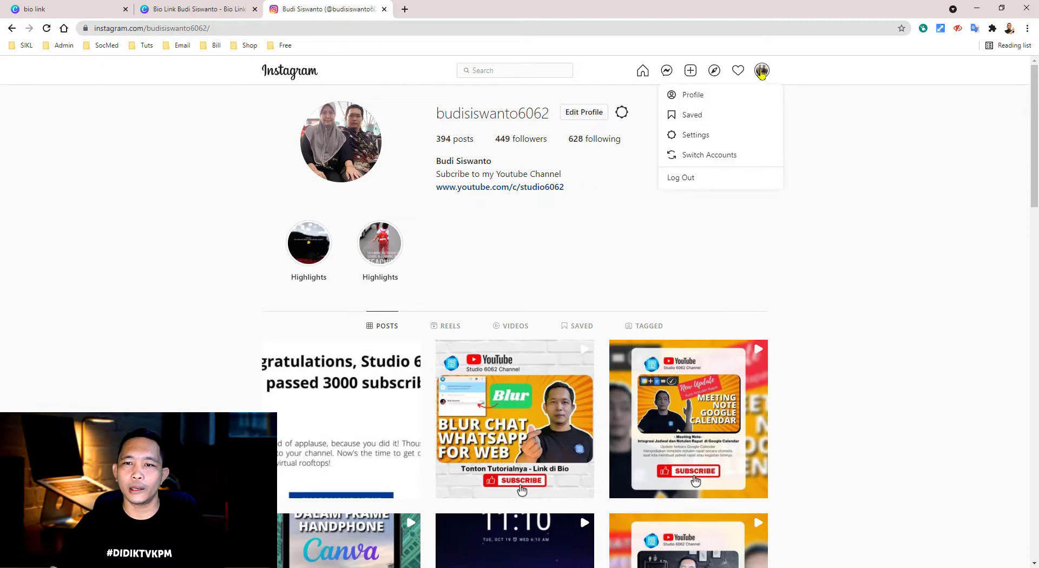
pyautogui.click(713, 99)
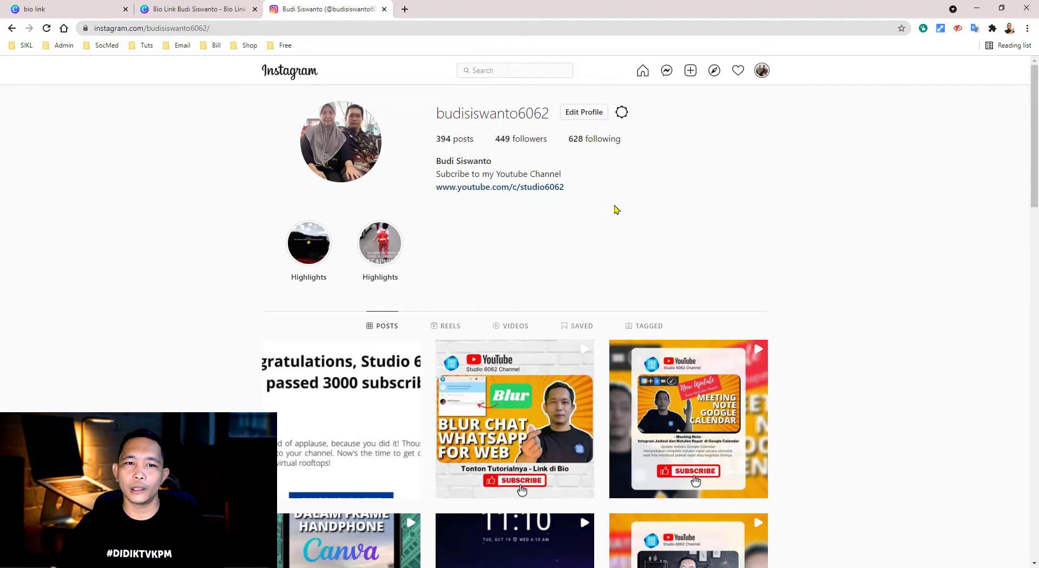
pyautogui.click(622, 112)
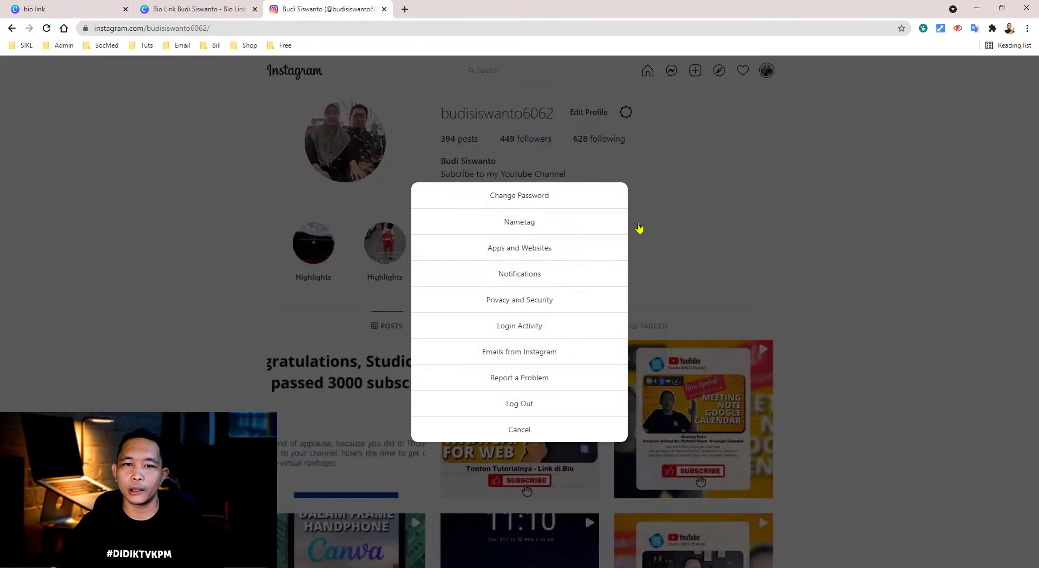
pyautogui.click(631, 236)
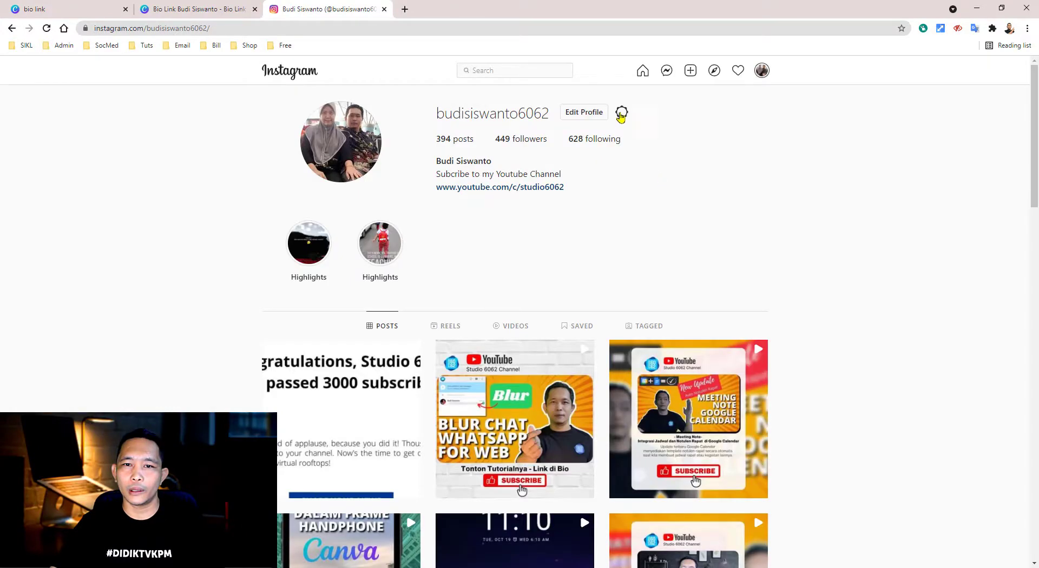
# - Edit the Instagram profile and clear the old Website URL and Bio text
pyautogui.click(591, 112)
pyautogui.moveTo(669, 292); pyautogui.dragTo(448, 292)
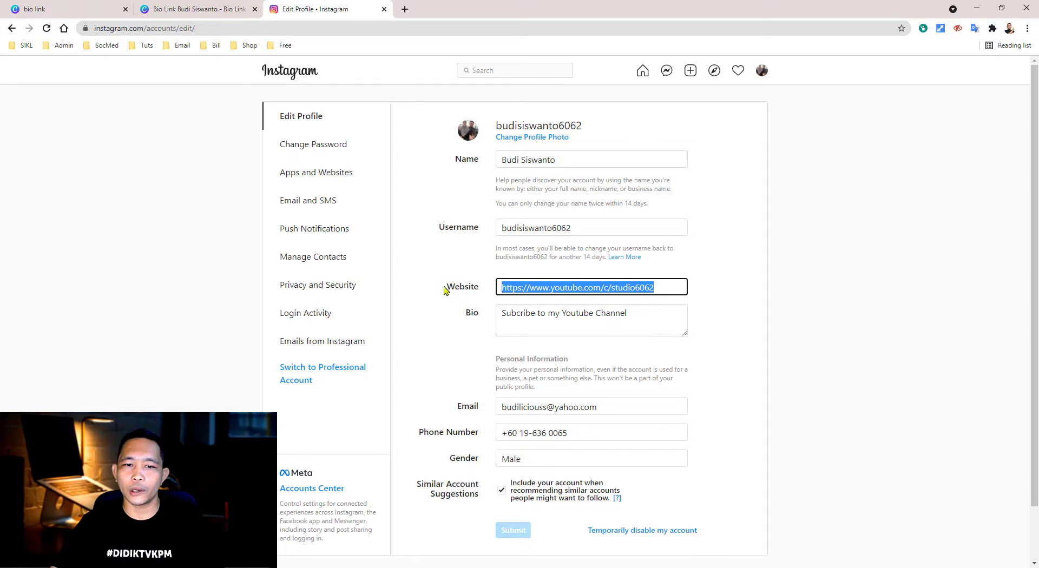
pyautogui.moveTo(678, 288); pyautogui.dragTo(491, 290)
pyautogui.press('BackSpace')
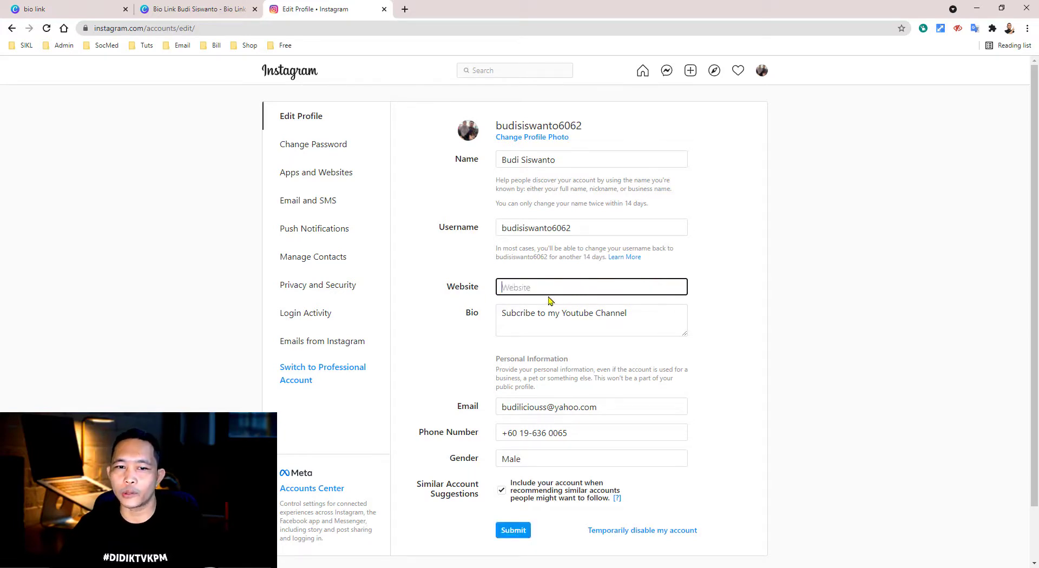
pyautogui.moveTo(646, 319); pyautogui.dragTo(497, 317)
pyautogui.press('BackSpace')
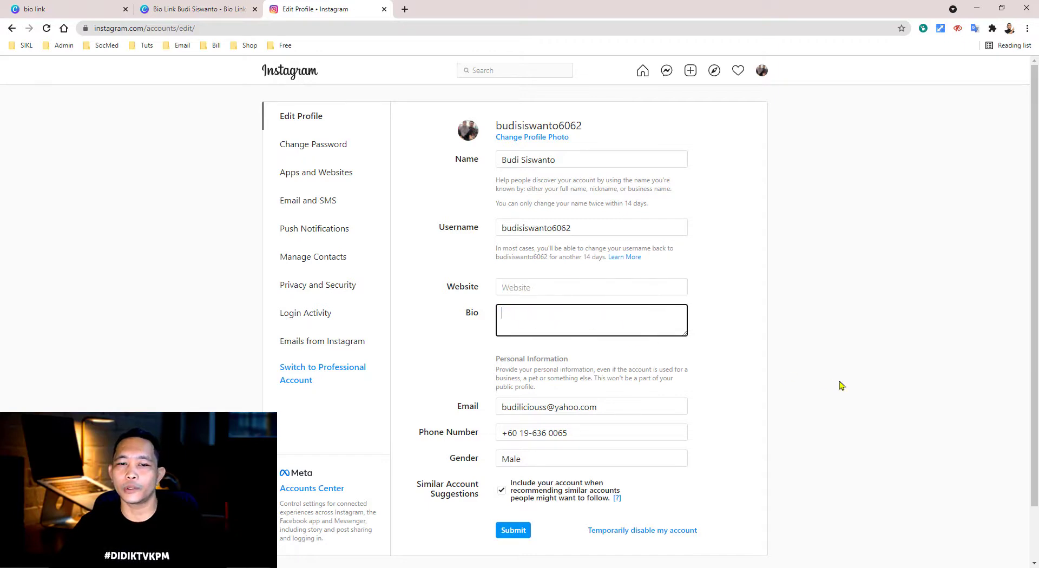
pyautogui.click(534, 291)
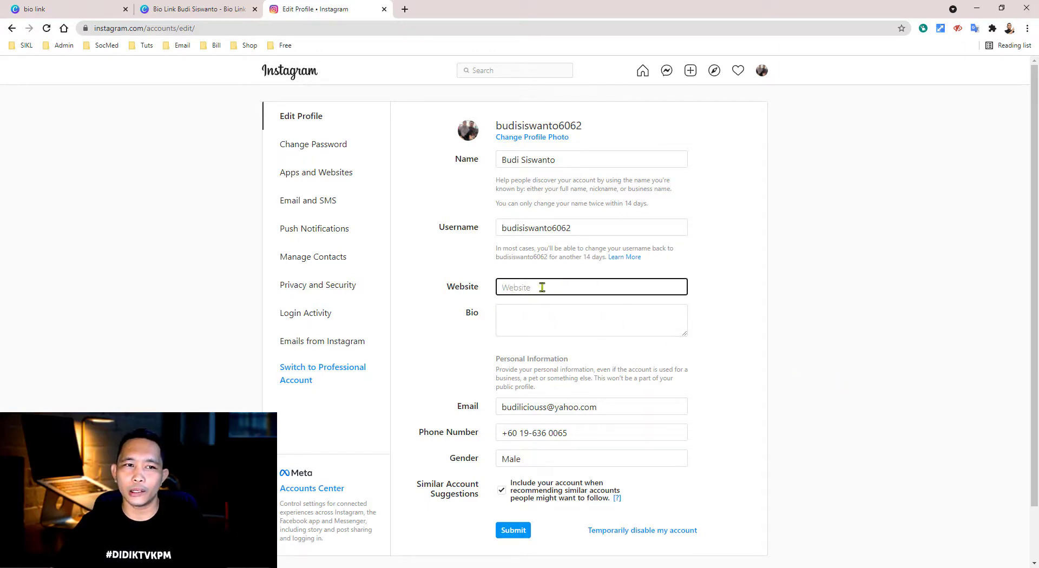
# - Copy the Instagram profile page's web address and return to the Canva design's INSTAGRAM button
pyautogui.click(762, 71)
pyautogui.click(726, 98)
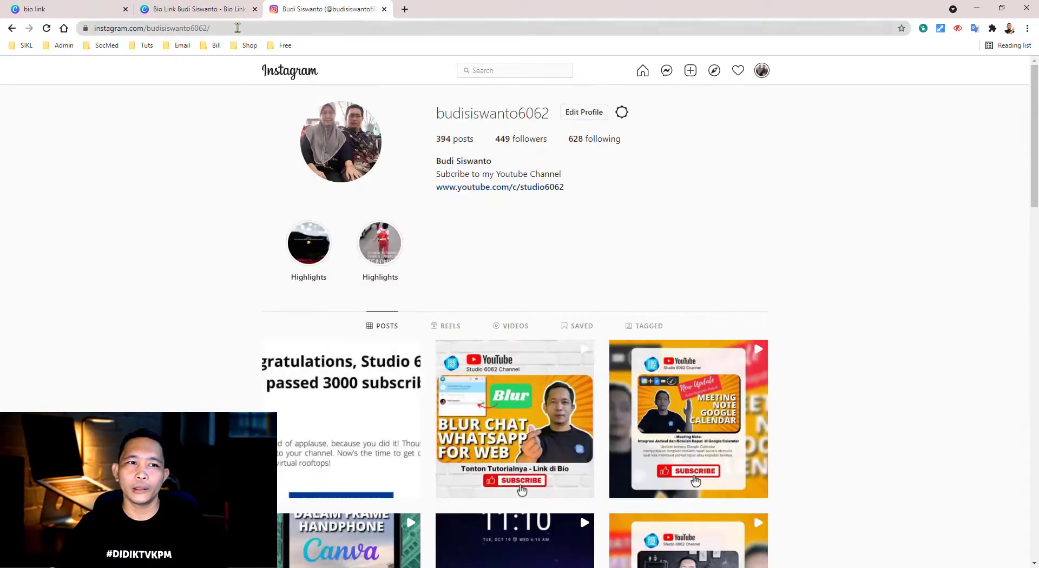
pyautogui.click(237, 28)
pyautogui.rightClick(238, 29)
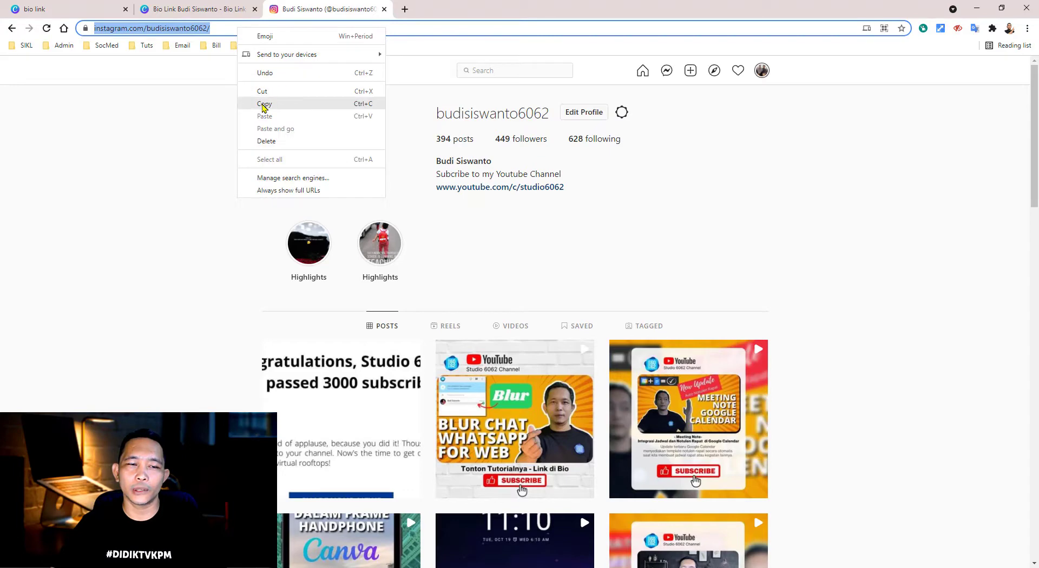
pyautogui.click(264, 105)
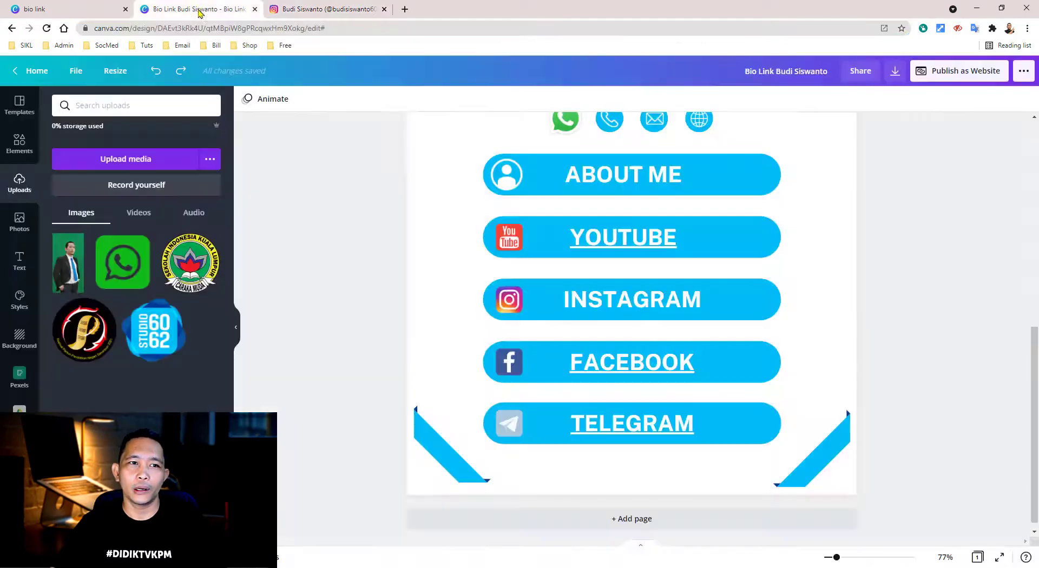
pyautogui.click(203, 12)
pyautogui.click(644, 302)
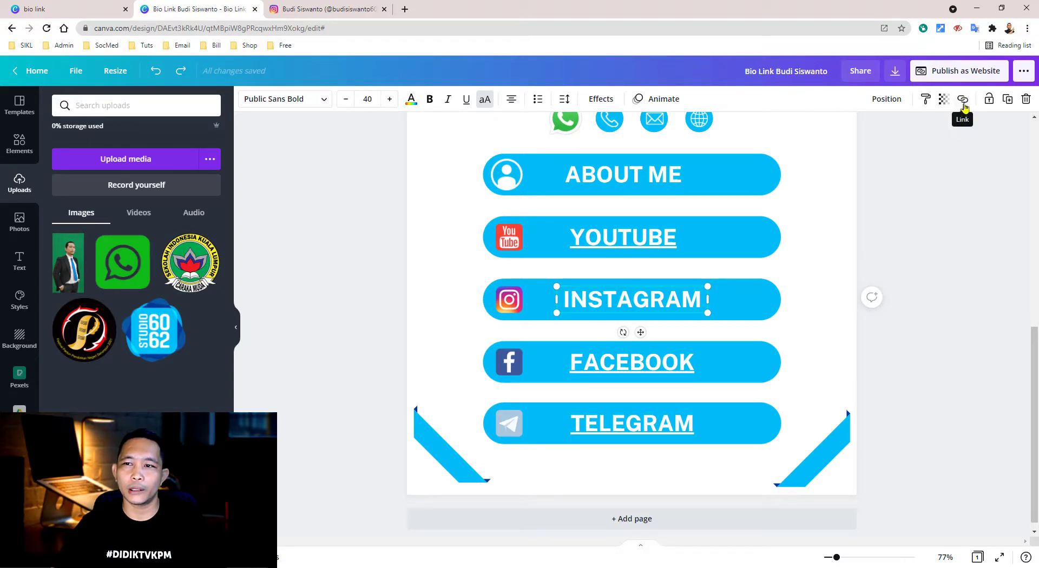
# - Link the INSTAGRAM button text to the pasted Instagram profile address
pyautogui.click(964, 103)
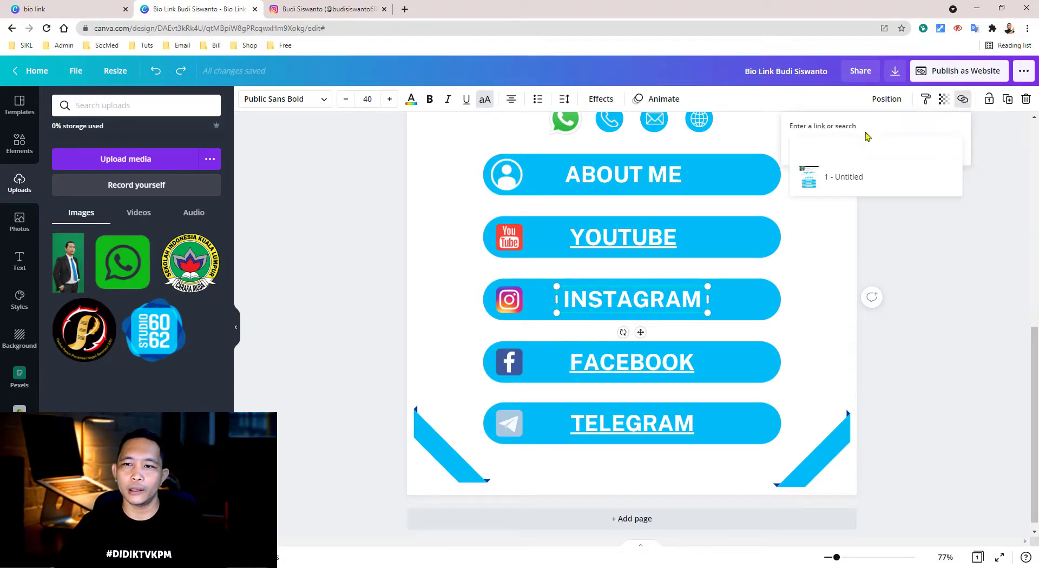
pyautogui.rightClick(827, 144)
pyautogui.click(871, 230)
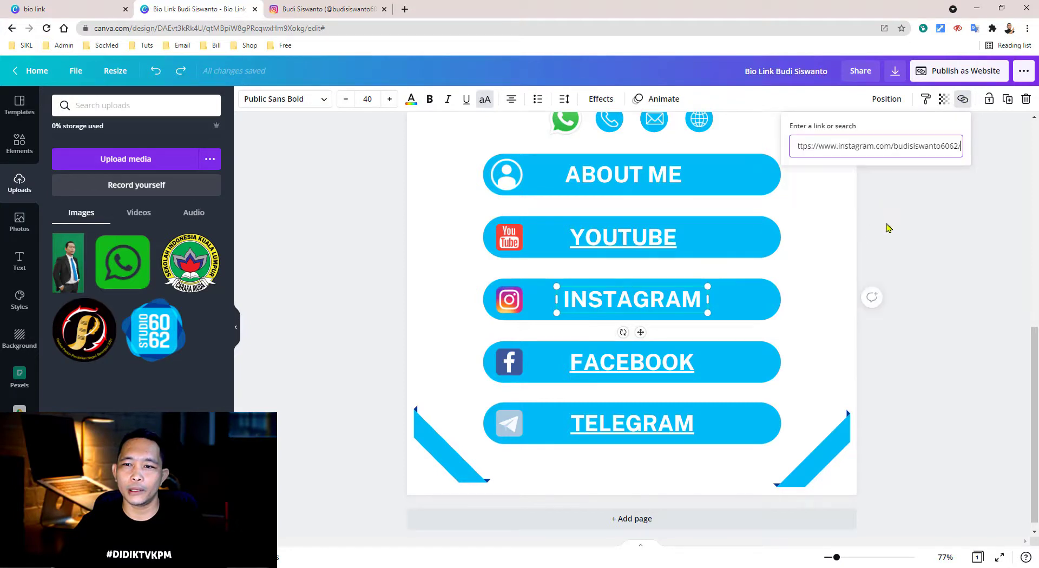
pyautogui.click(939, 253)
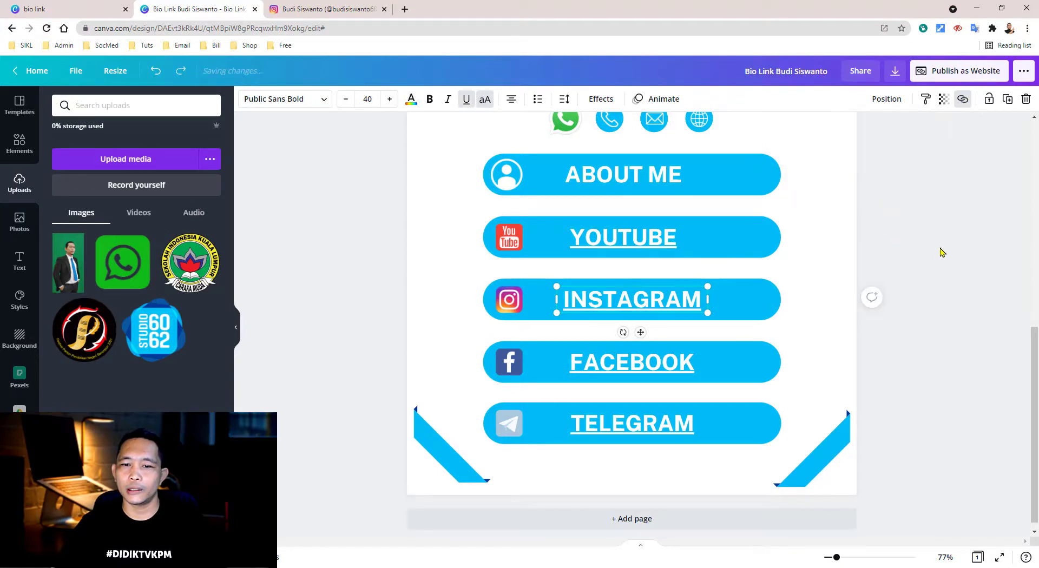
pyautogui.click(940, 253)
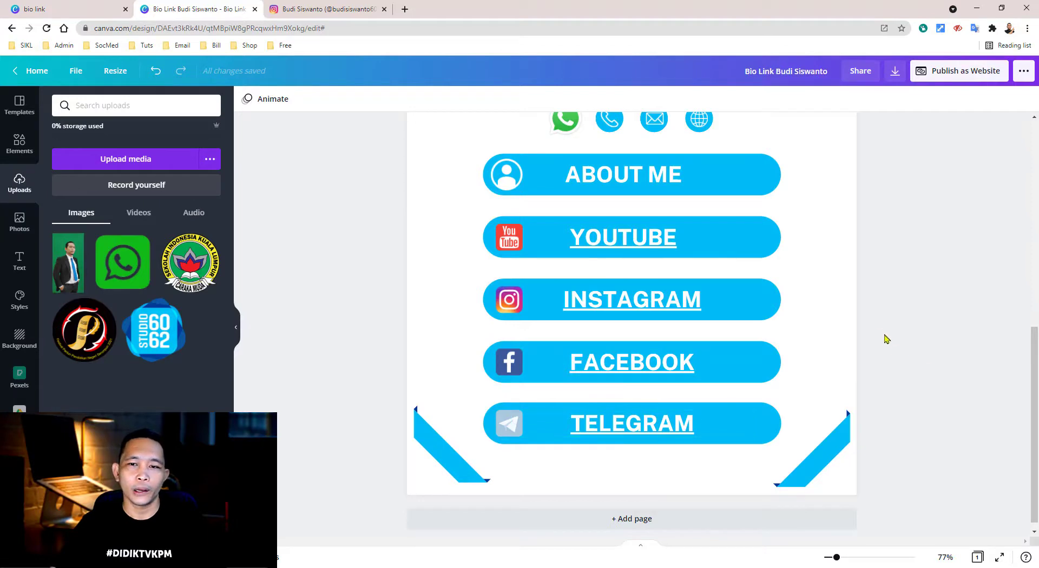
# - Zoom the design out to 63% and scroll through the whole bio-link page
pyautogui.scroll(5, 759, 287)
pyautogui.moveTo(837, 557); pyautogui.dragTo(833, 557)
pyautogui.scroll(-2, 680, 307)
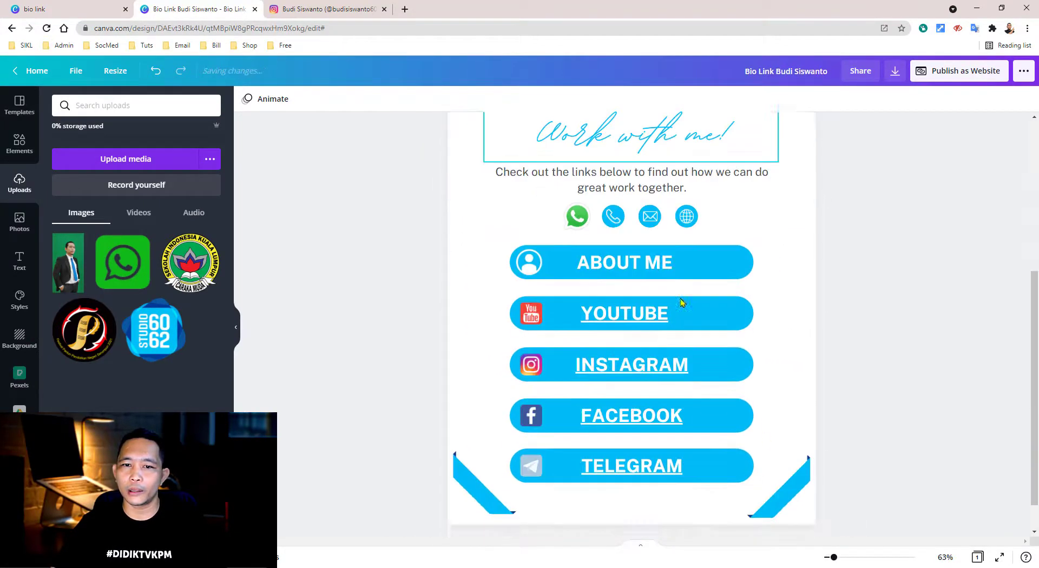
pyautogui.scroll(4, 654, 261)
pyautogui.scroll(-6, 656, 243)
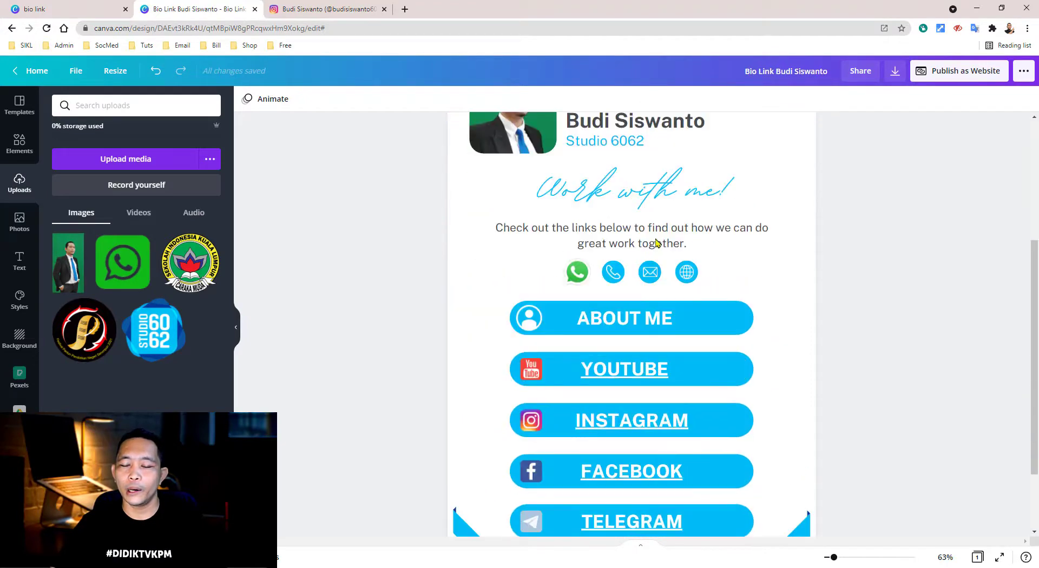
pyautogui.scroll(5, 688, 286)
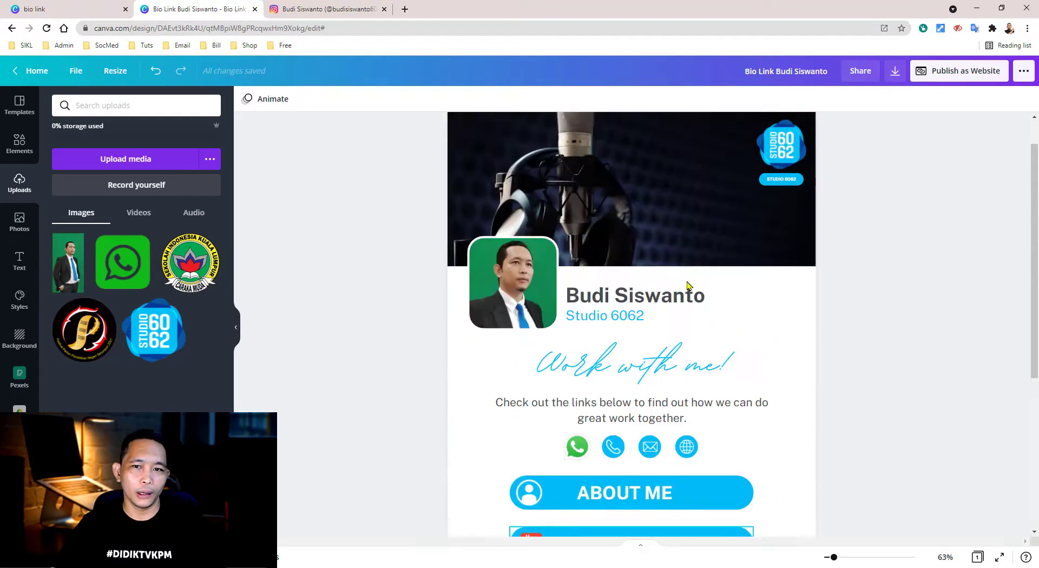
pyautogui.scroll(-4, 631, 206)
pyautogui.scroll(5, 631, 206)
pyautogui.scroll(-5, 631, 207)
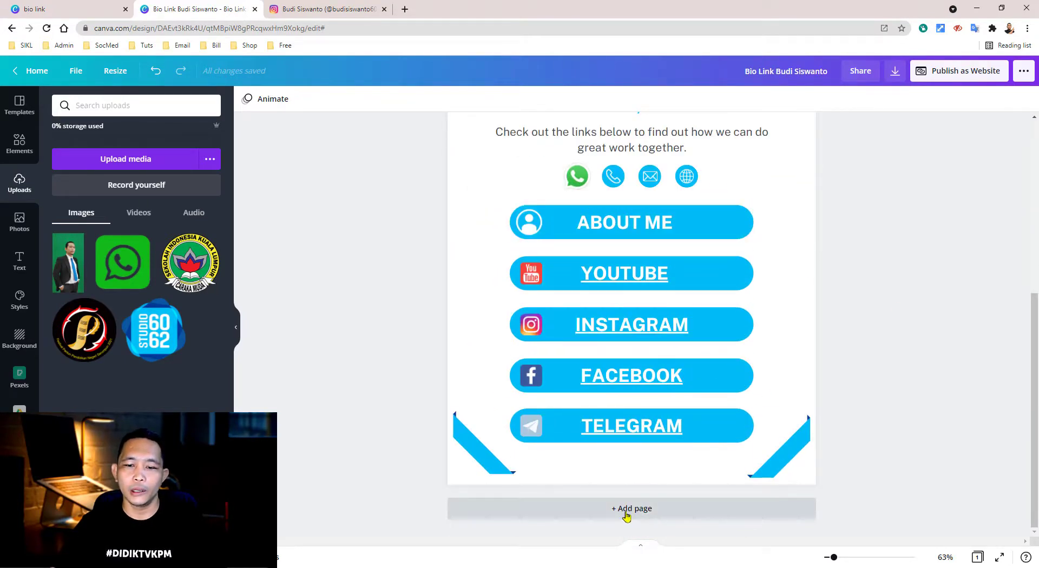
# - Add and remove a blank page, then duplicate the bio-link page
pyautogui.click(650, 514)
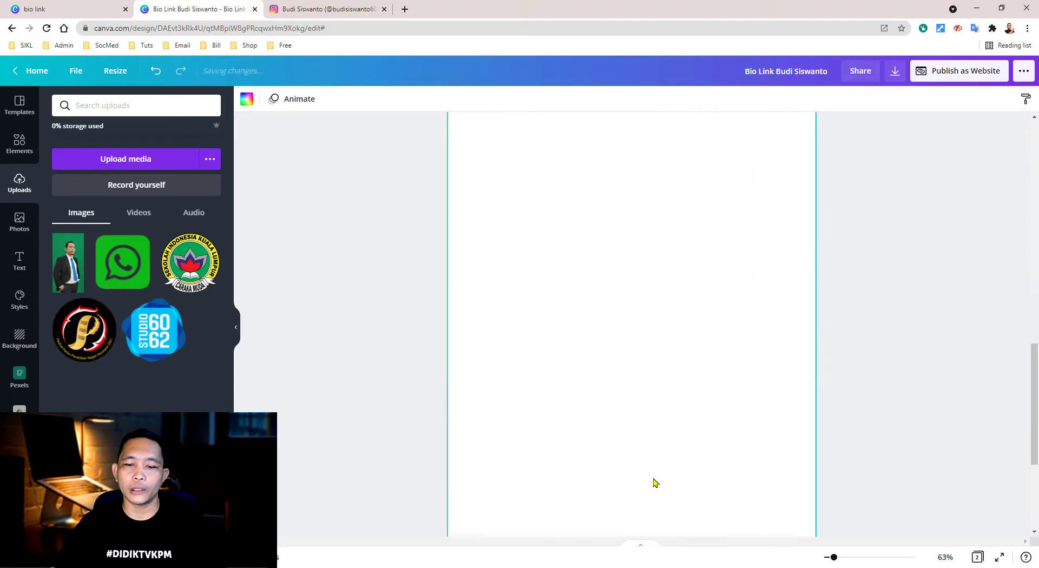
pyautogui.moveTo(835, 559); pyautogui.dragTo(831, 563)
pyautogui.scroll(3, 759, 458)
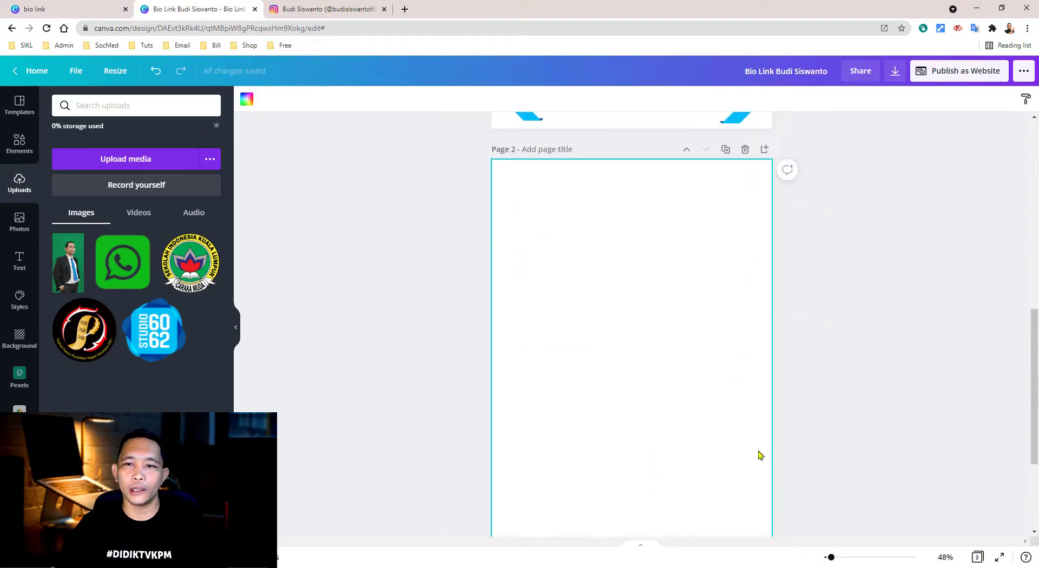
pyautogui.click(746, 150)
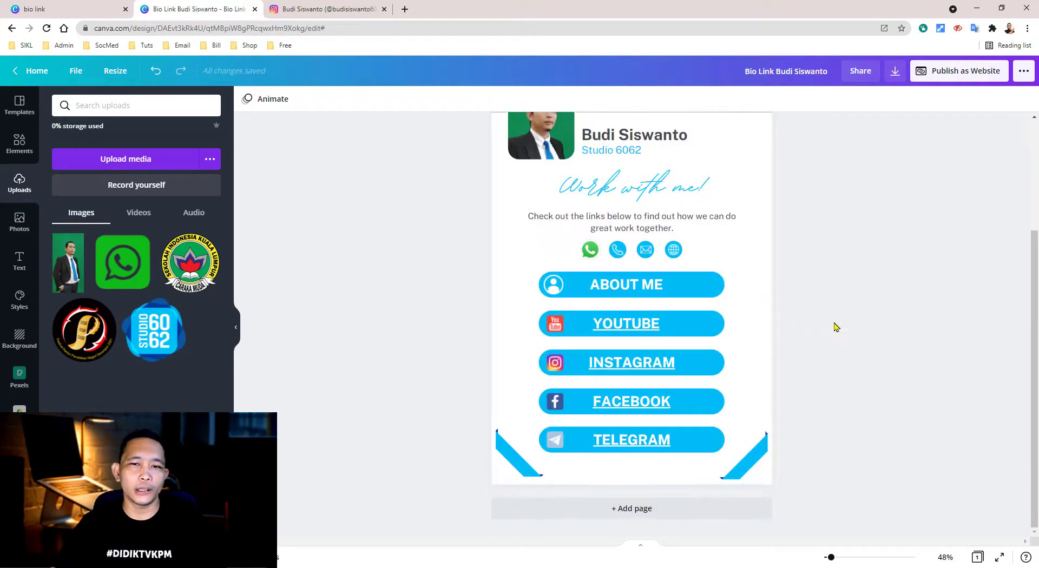
pyautogui.scroll(2, 717, 303)
pyautogui.scroll(2, 724, 302)
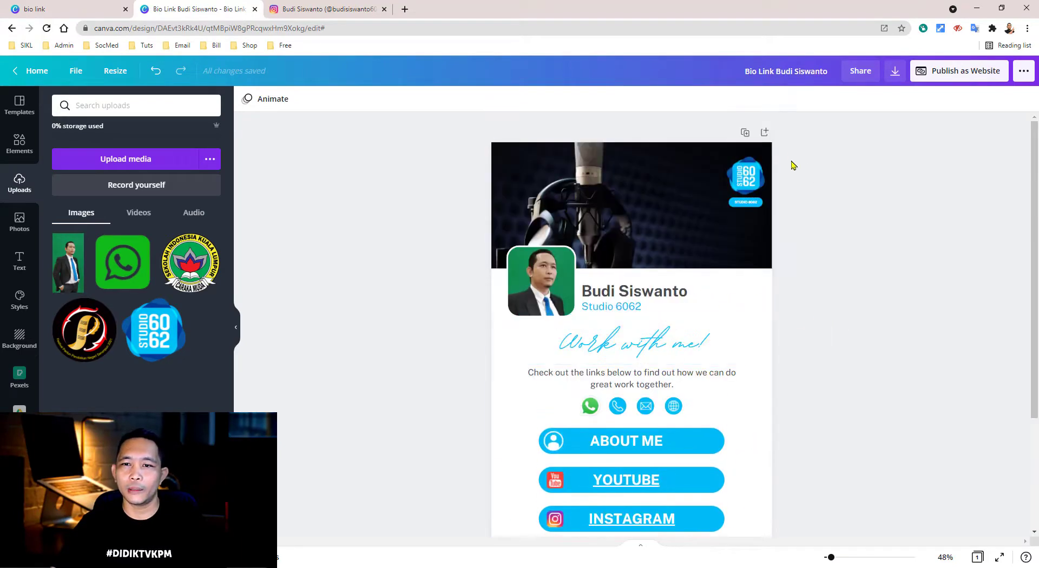
pyautogui.click(745, 133)
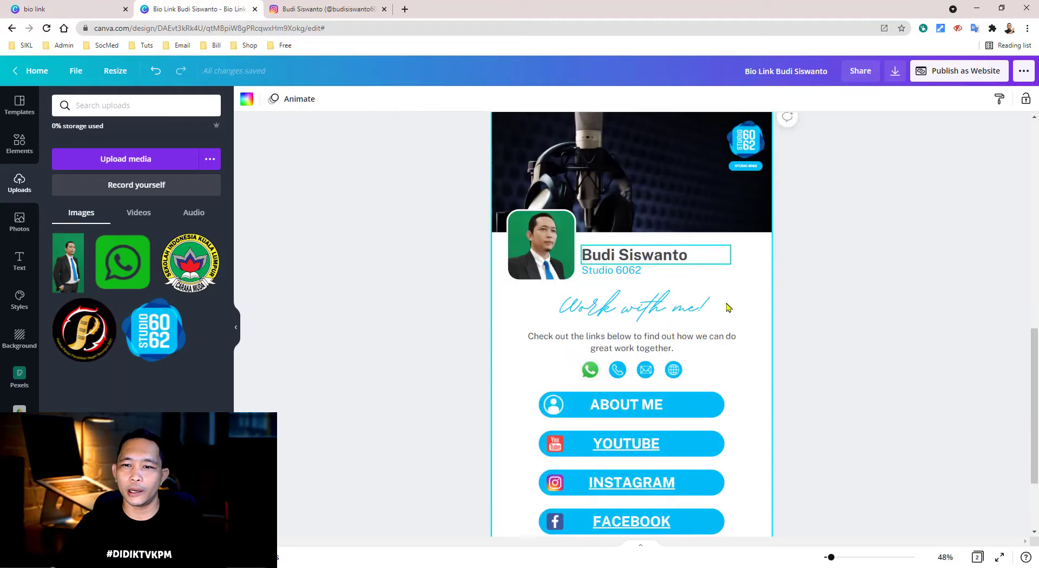
# - On the copy, delete the heading, text, icons, lower buttons and corners, and move About Me under the name
pyautogui.scroll(-1, 698, 271)
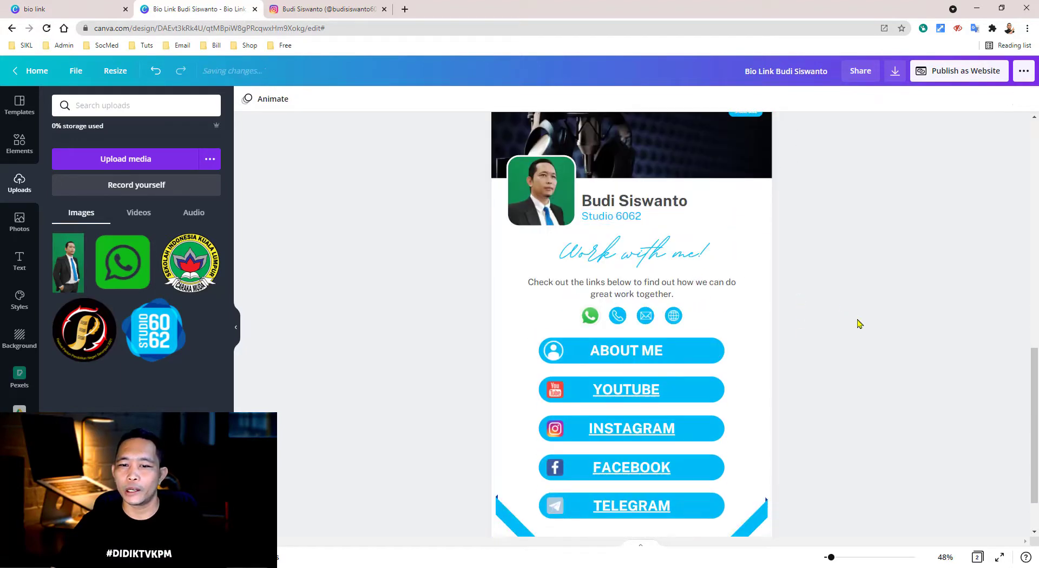
pyautogui.moveTo(836, 325); pyautogui.dragTo(599, 260)
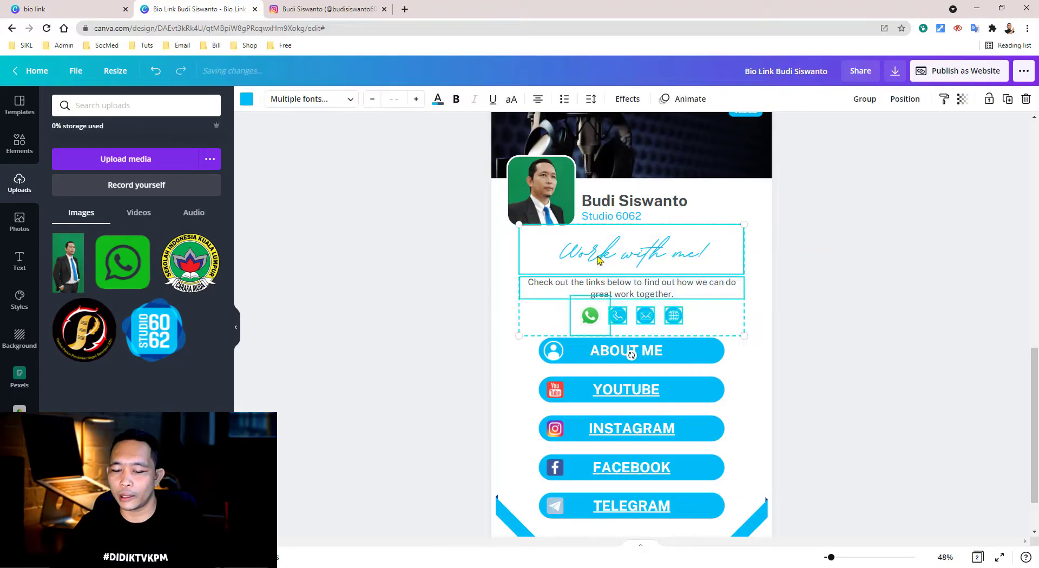
pyautogui.press('Delete')
pyautogui.scroll(-1, 793, 389)
pyautogui.moveTo(823, 498); pyautogui.dragTo(482, 327)
pyautogui.press('Delete')
pyautogui.moveTo(870, 353); pyautogui.dragTo(546, 290)
pyautogui.moveTo(698, 301); pyautogui.dragTo(697, 201)
pyautogui.click(822, 281)
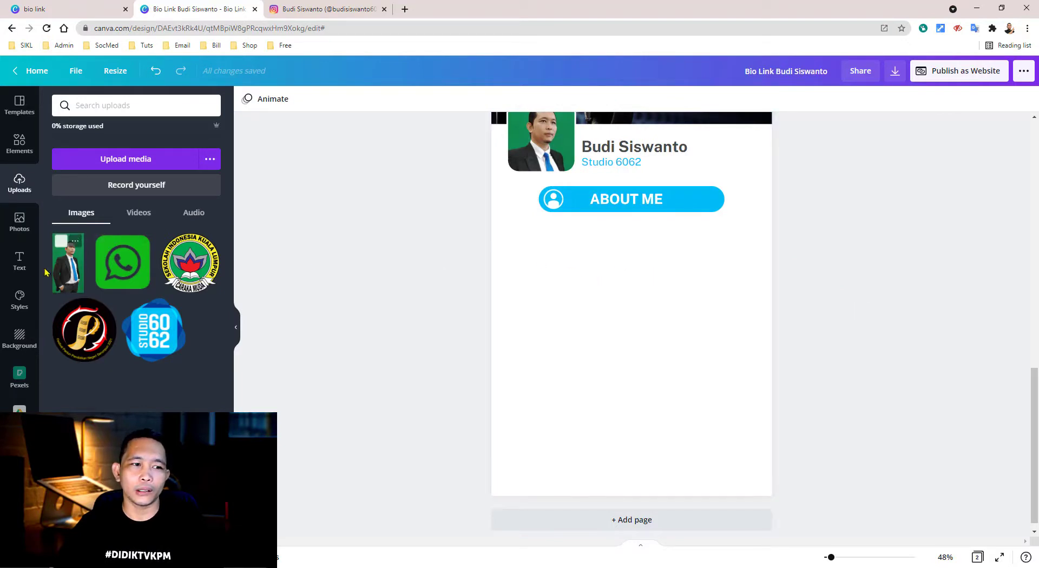
# - Add an 'Add a subheading' text box, widen it, and place it just below ABOUT ME on page 2
pyautogui.click(19, 261)
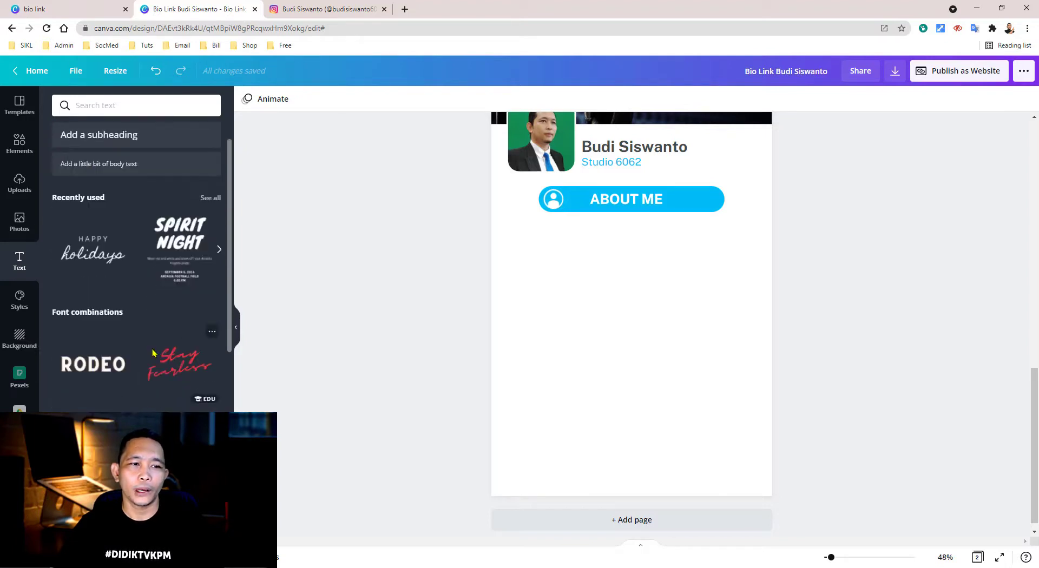
pyautogui.click(121, 193)
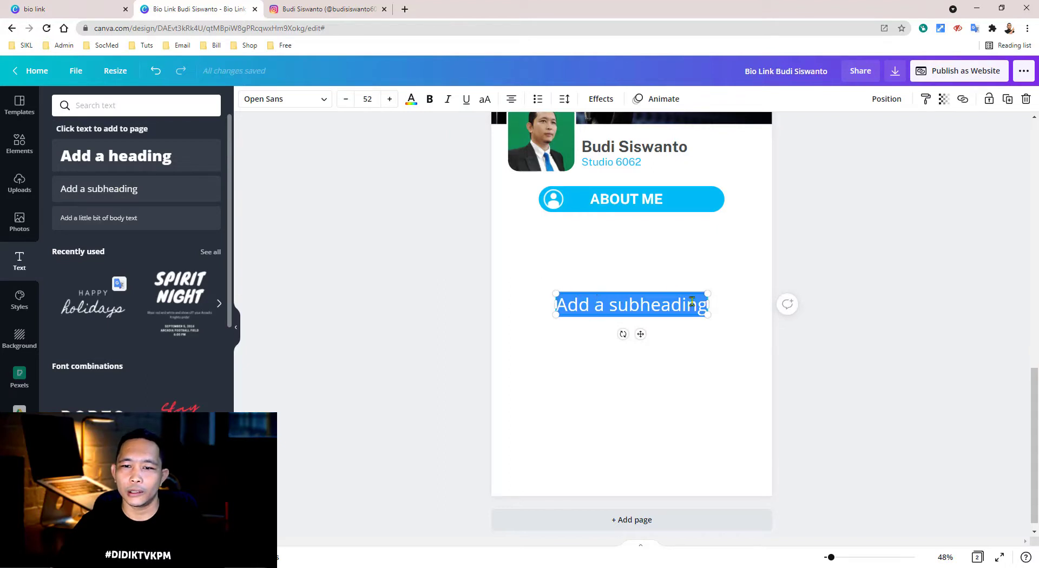
pyautogui.moveTo(705, 304); pyautogui.dragTo(750, 304)
pyautogui.click(657, 274)
pyautogui.moveTo(650, 306); pyautogui.dragTo(631, 246)
pyautogui.click(649, 398)
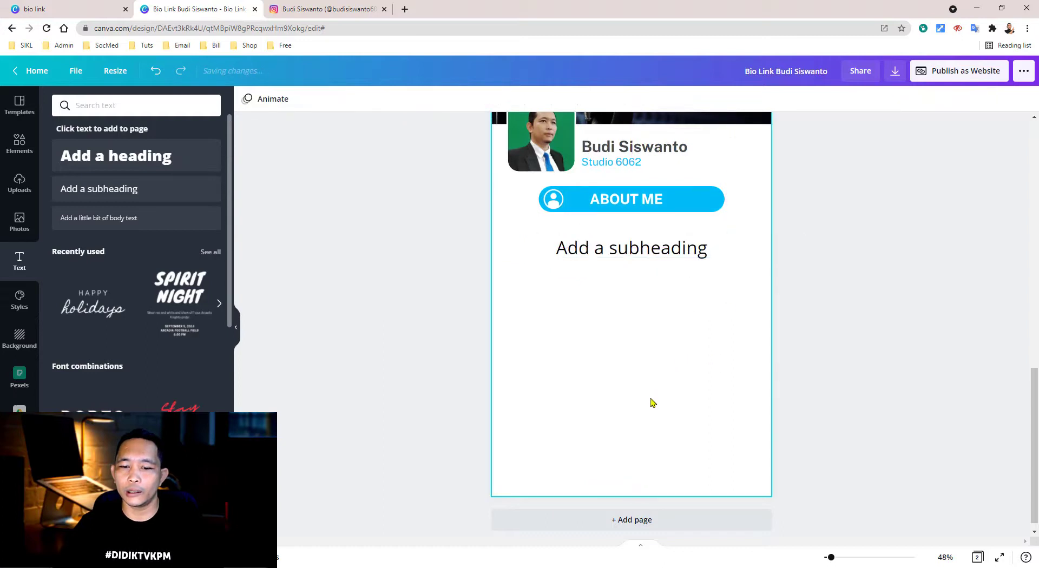
pyautogui.scroll(-1, 643, 521)
pyautogui.scroll(3, 670, 485)
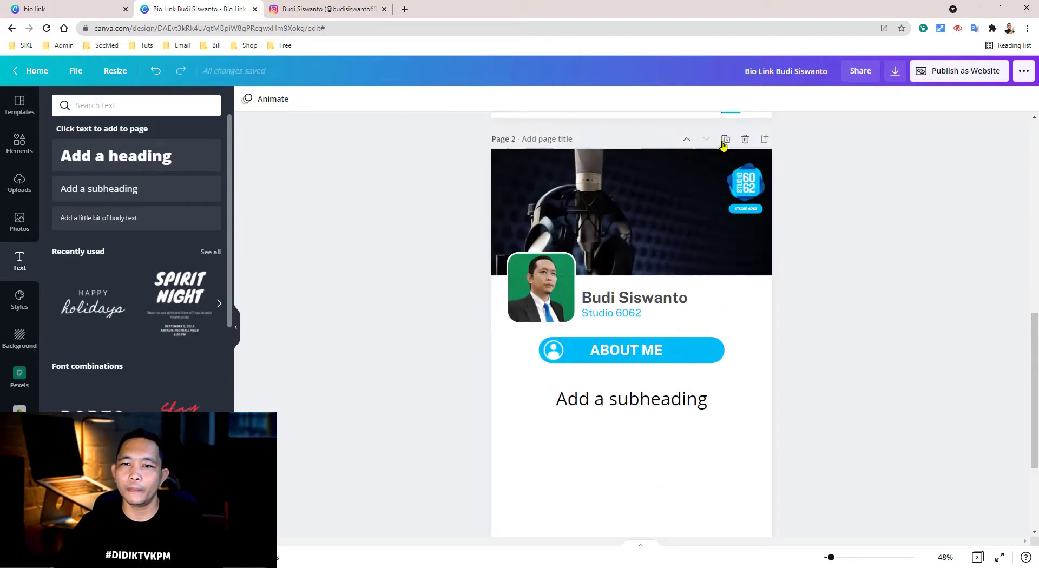
# - Select the ABOUT ME text on page 1 and open its link box, dismissing the first suggestions
pyautogui.scroll(6, 802, 342)
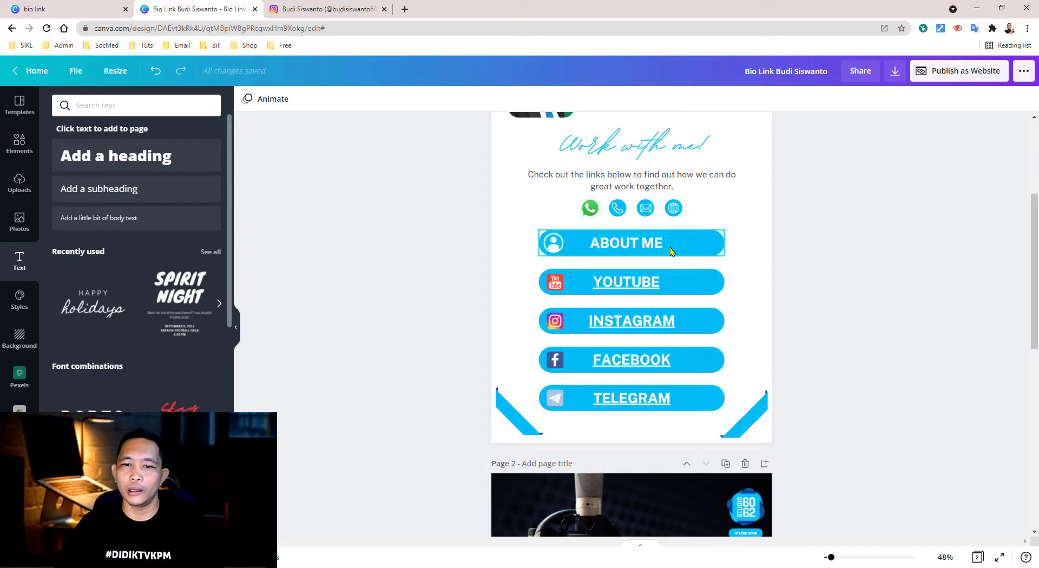
pyautogui.click(695, 248)
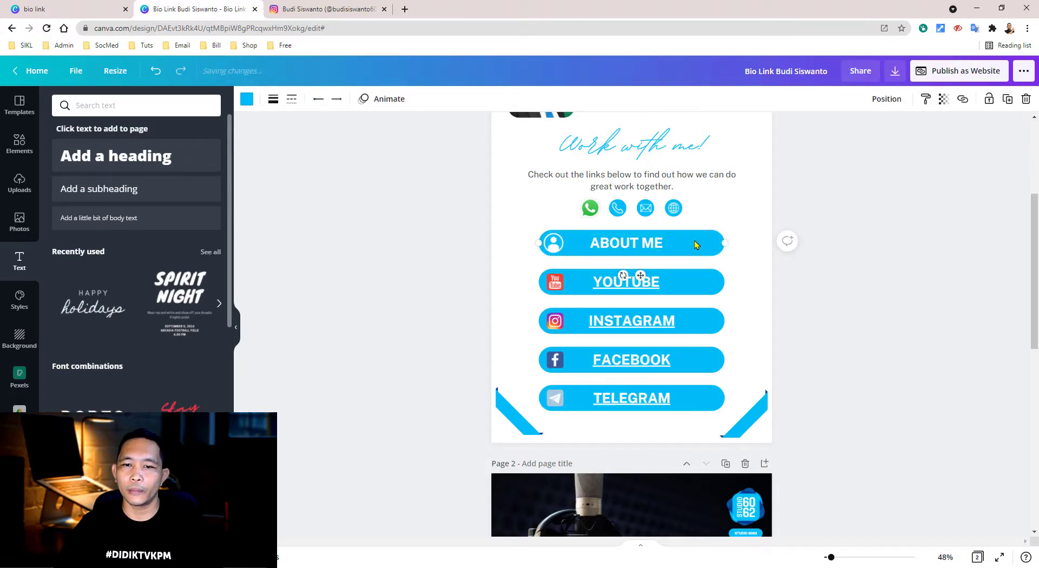
pyautogui.click(637, 242)
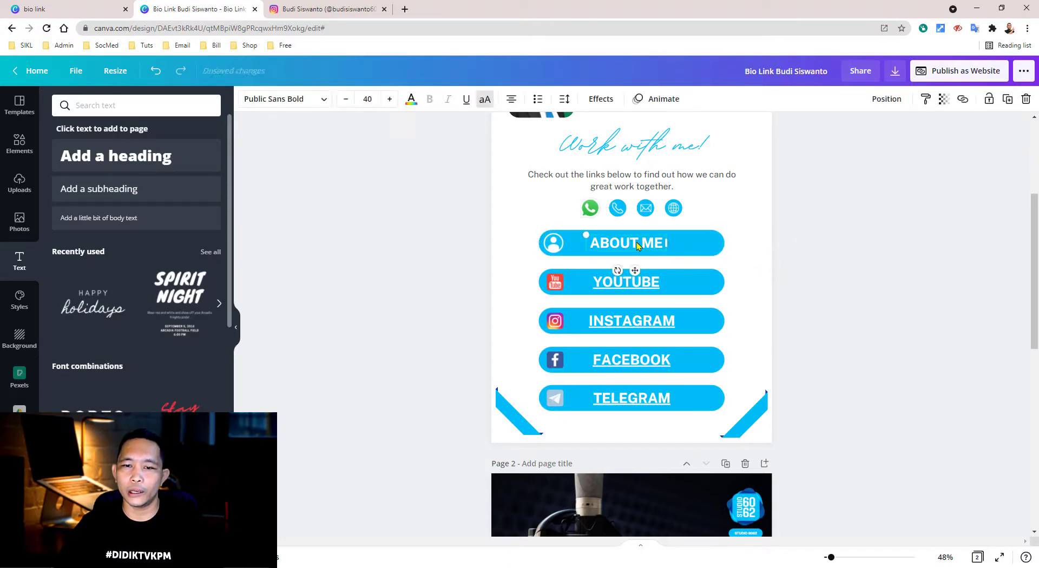
pyautogui.click(963, 99)
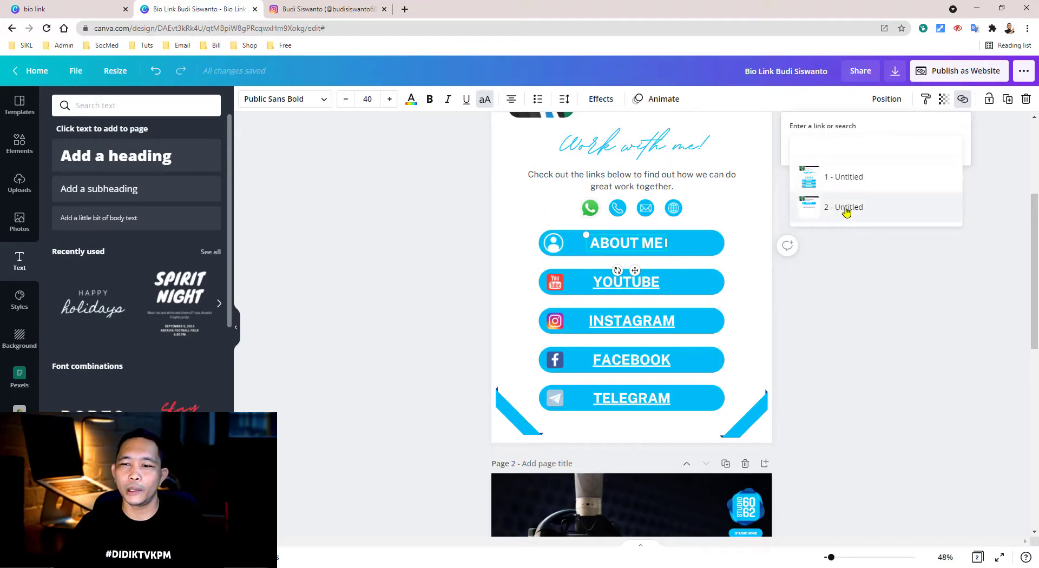
pyautogui.click(849, 301)
pyautogui.scroll(-5, 726, 341)
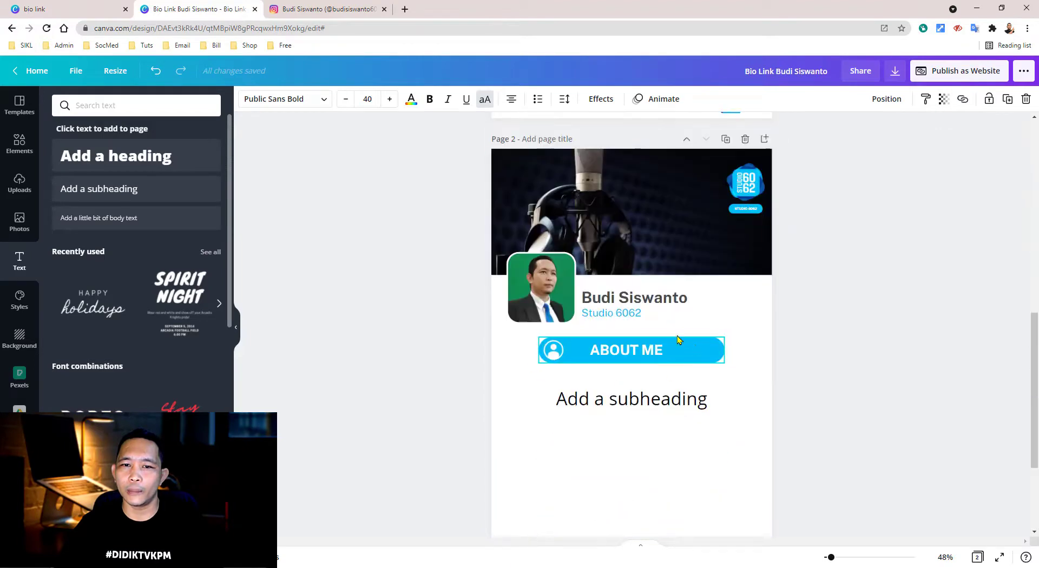
pyautogui.scroll(8, 504, 147)
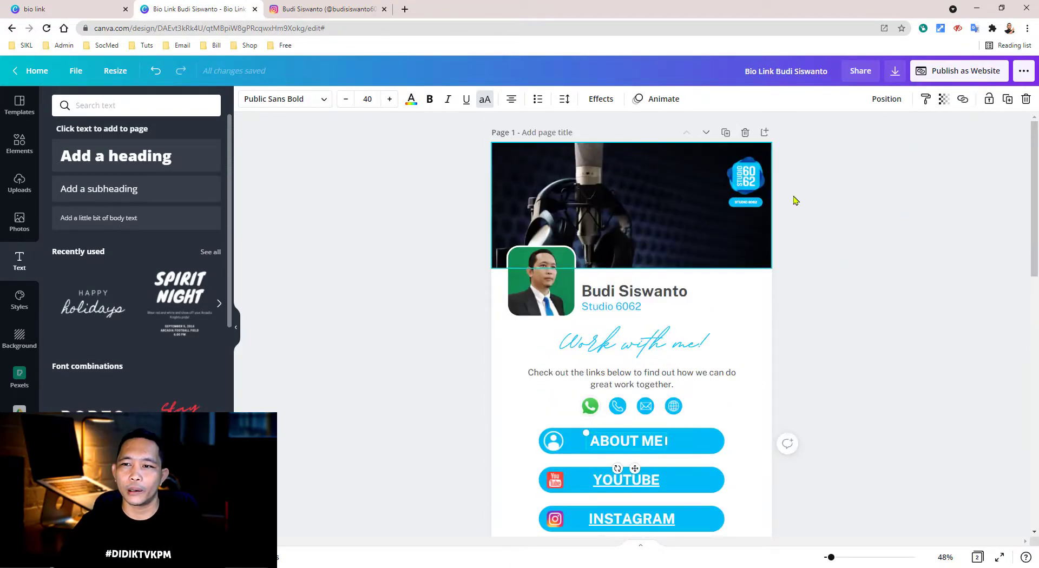
pyautogui.scroll(-7, 873, 299)
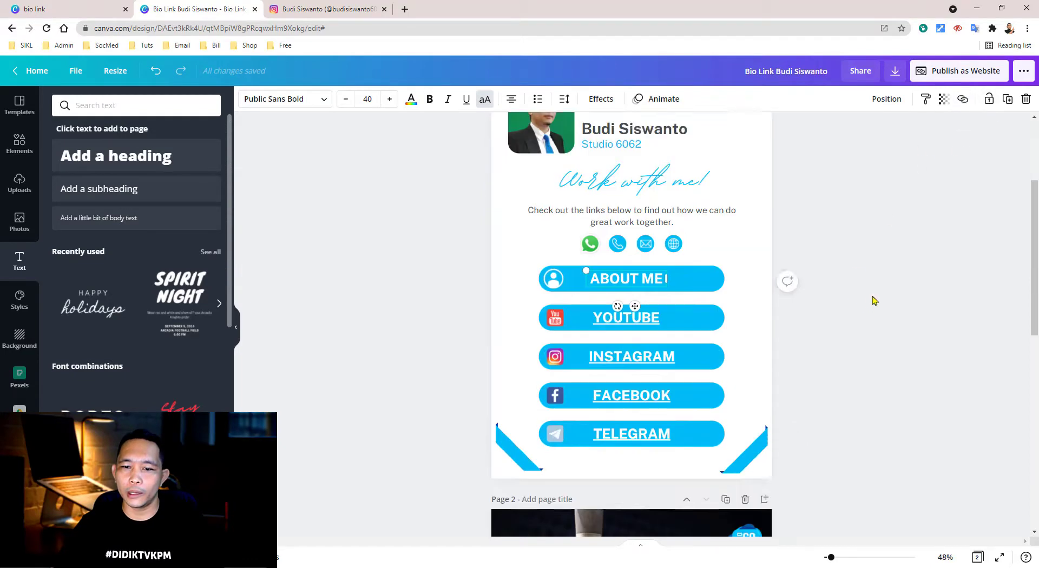
pyautogui.scroll(3, 669, 249)
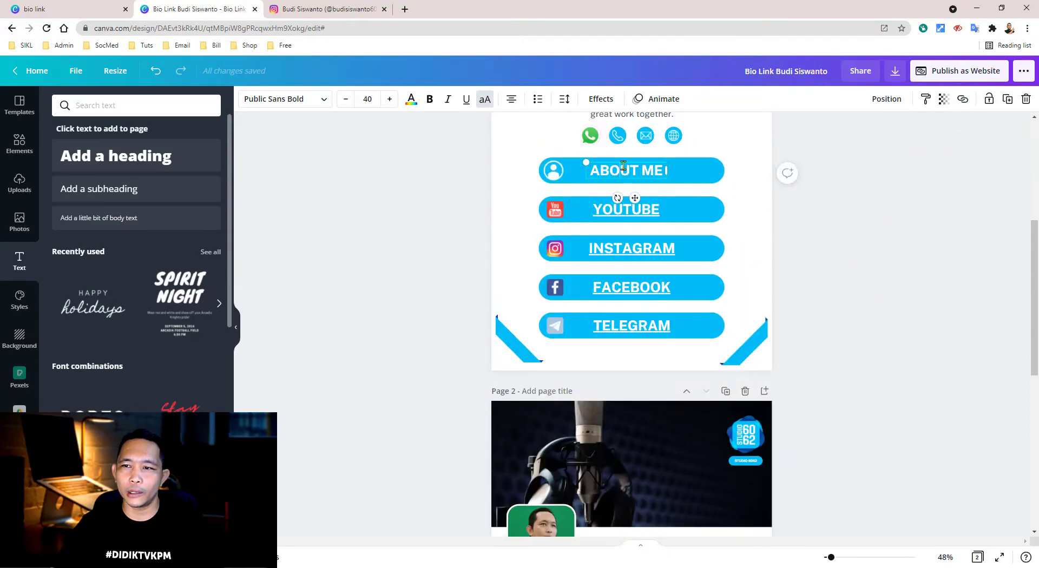
# - Link the ABOUT ME text to '2 - Untitled' and jump to page 2 to verify it
pyautogui.click(968, 101)
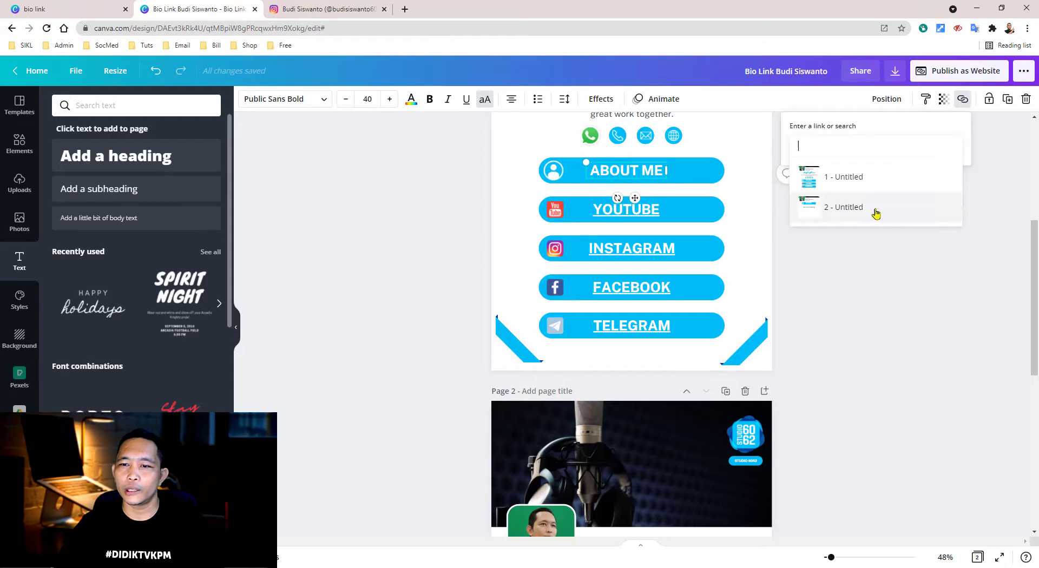
pyautogui.click(850, 209)
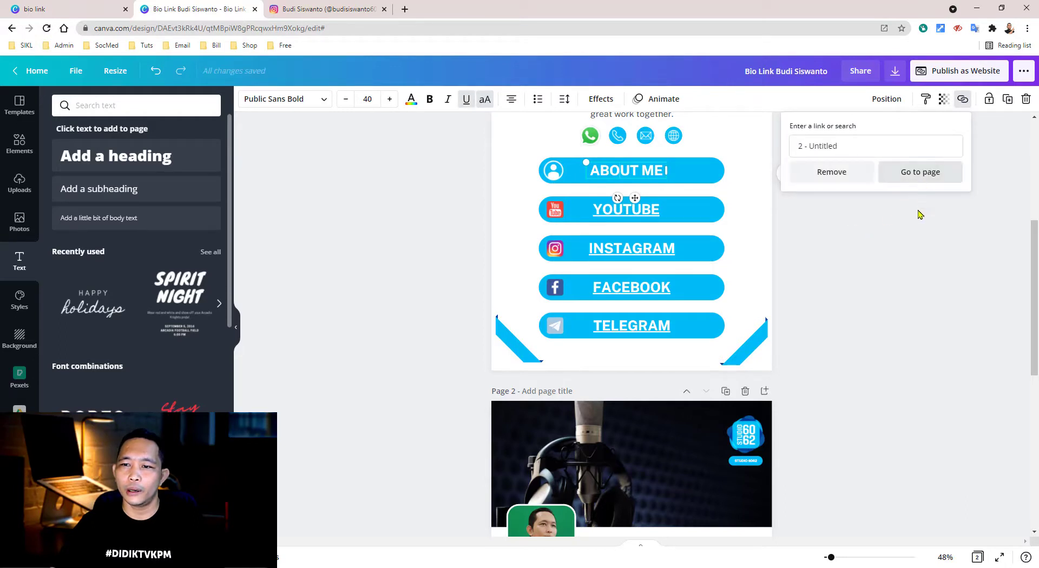
pyautogui.click(919, 179)
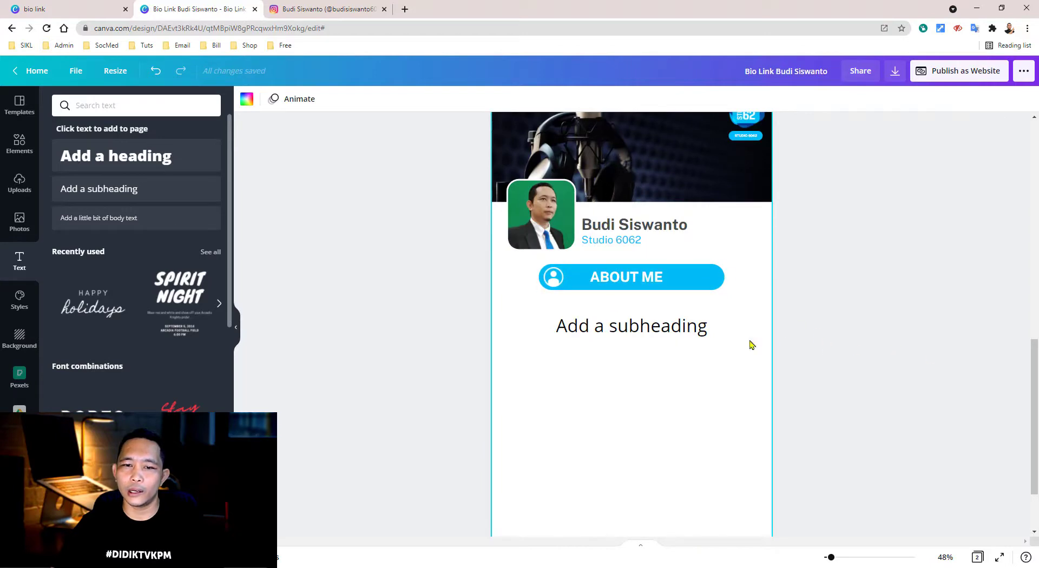
pyautogui.scroll(7, 577, 262)
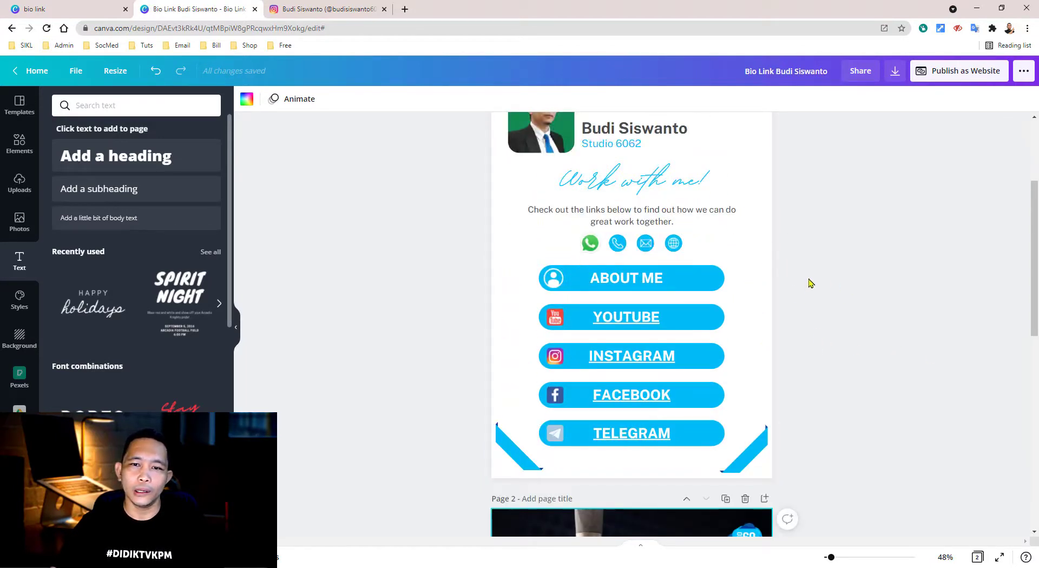
pyautogui.scroll(1, 810, 283)
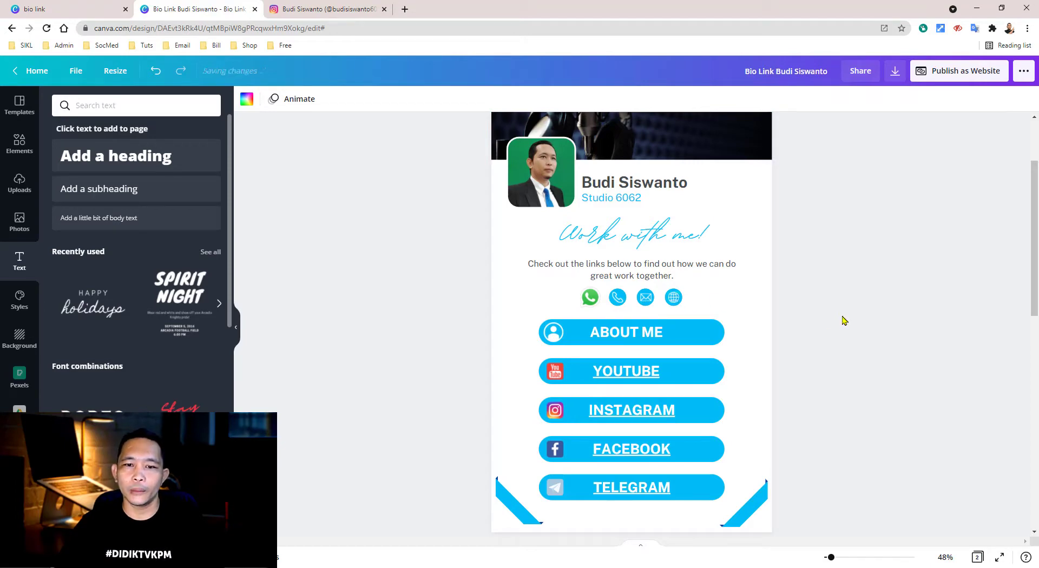
# - Link the WhatsApp icon to a wa.me chat URL carrying the studio's phone number
pyautogui.click(590, 301)
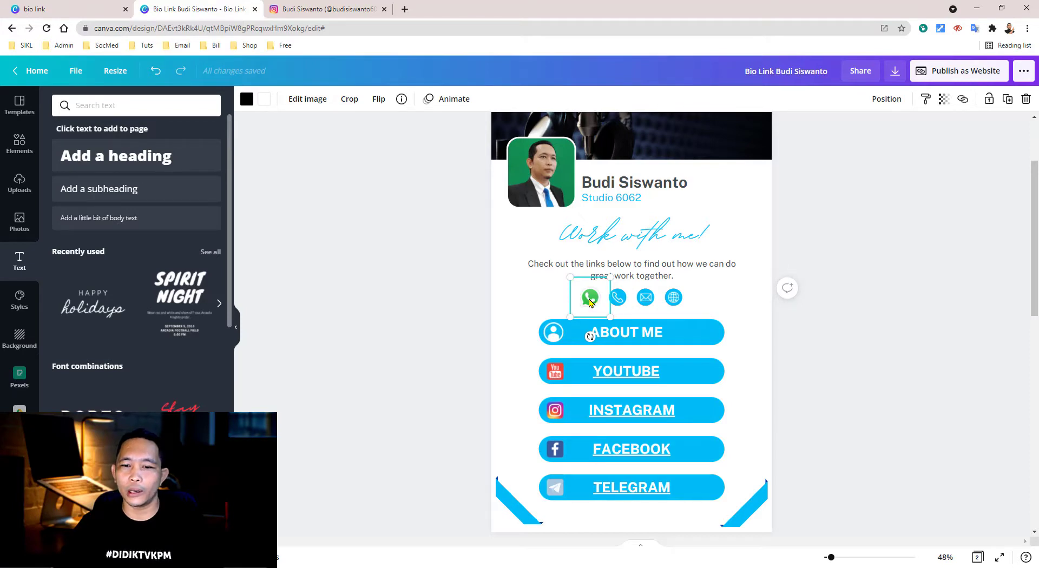
pyautogui.click(963, 100)
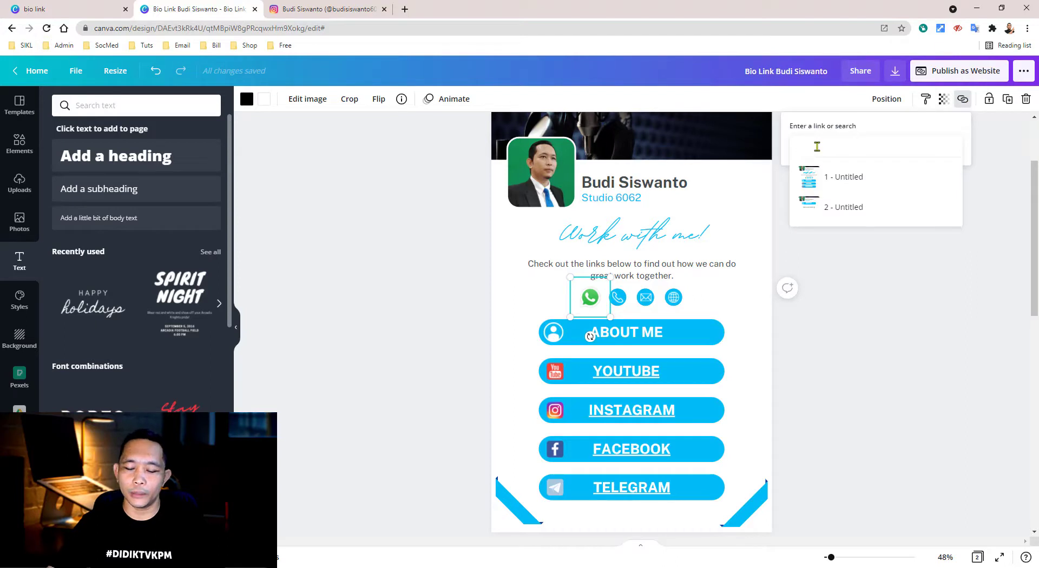
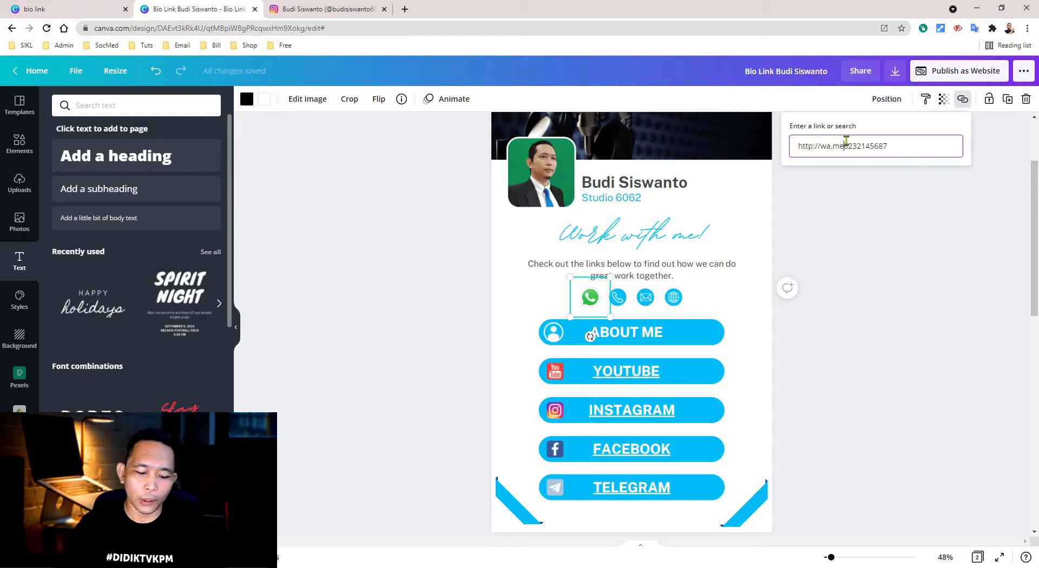
pyautogui.click(846, 142)
pyautogui.write('/')
pyautogui.press('Return')
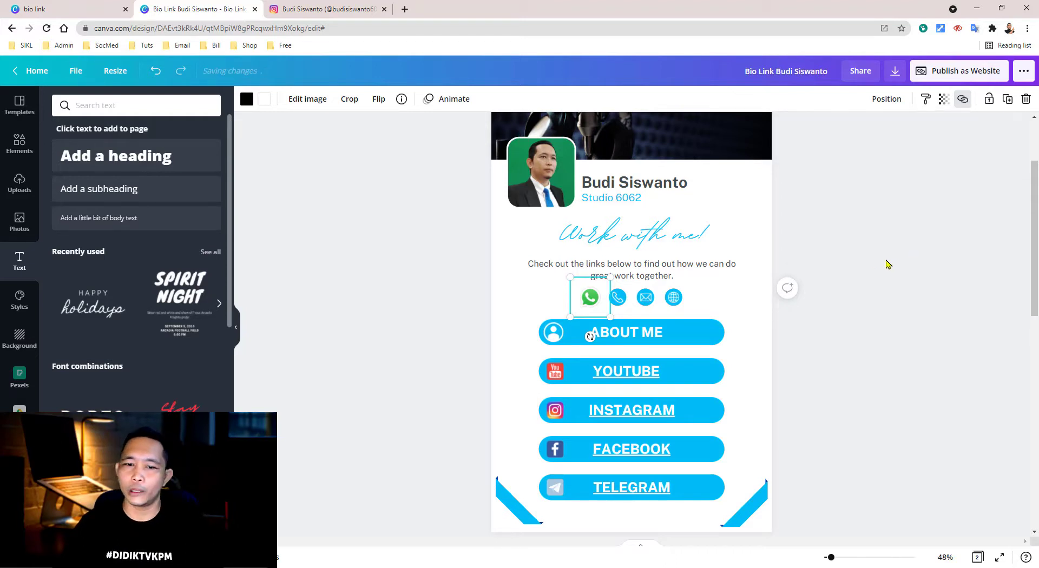
pyautogui.press('Escape')
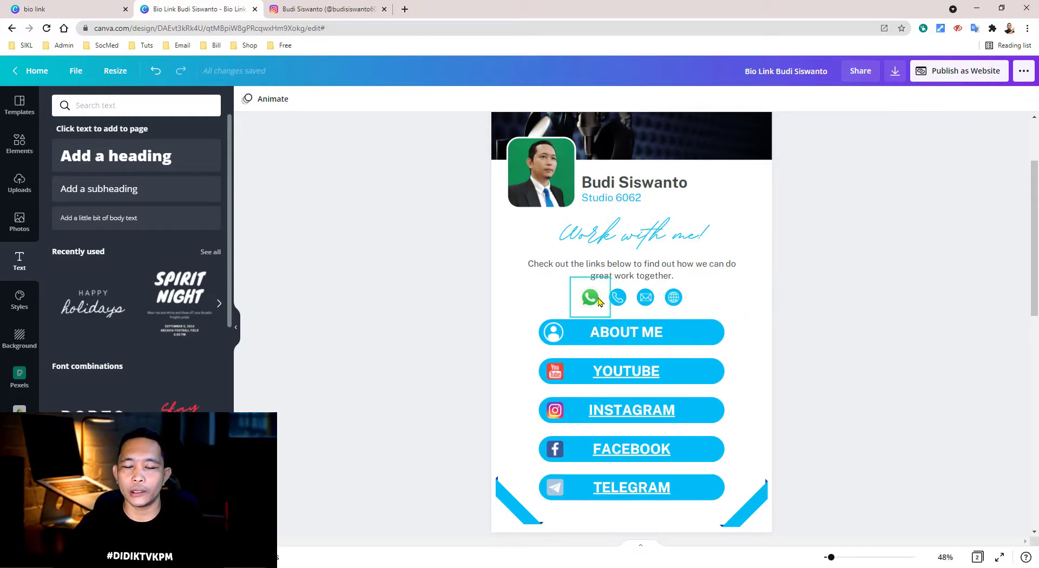
# - Clear the earlier 'frame' search in the Elements library and browse the general elements
pyautogui.scroll(1, 668, 242)
pyautogui.scroll(1, 593, 206)
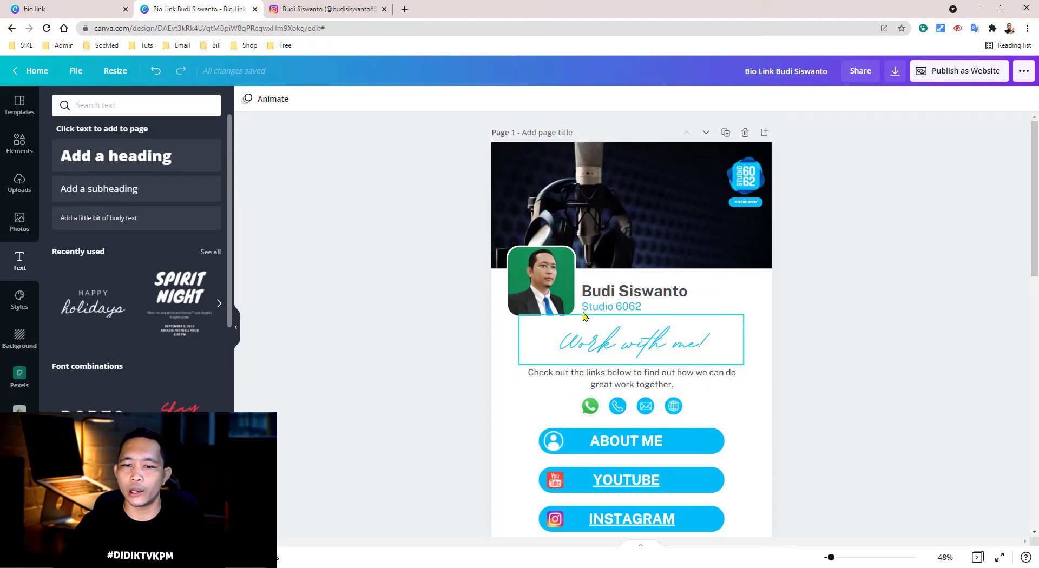
pyautogui.scroll(-3, 633, 341)
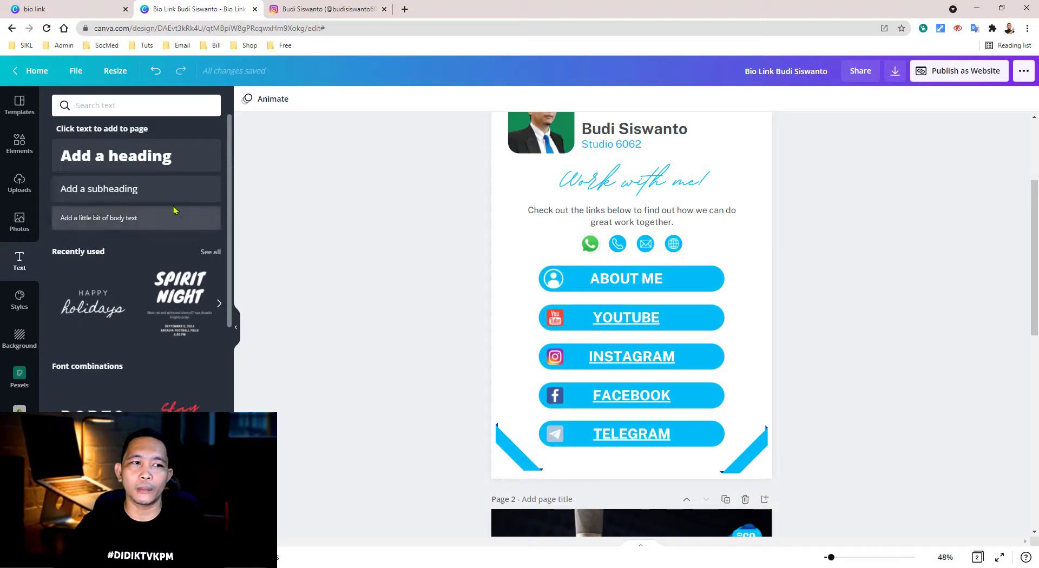
pyautogui.click(22, 150)
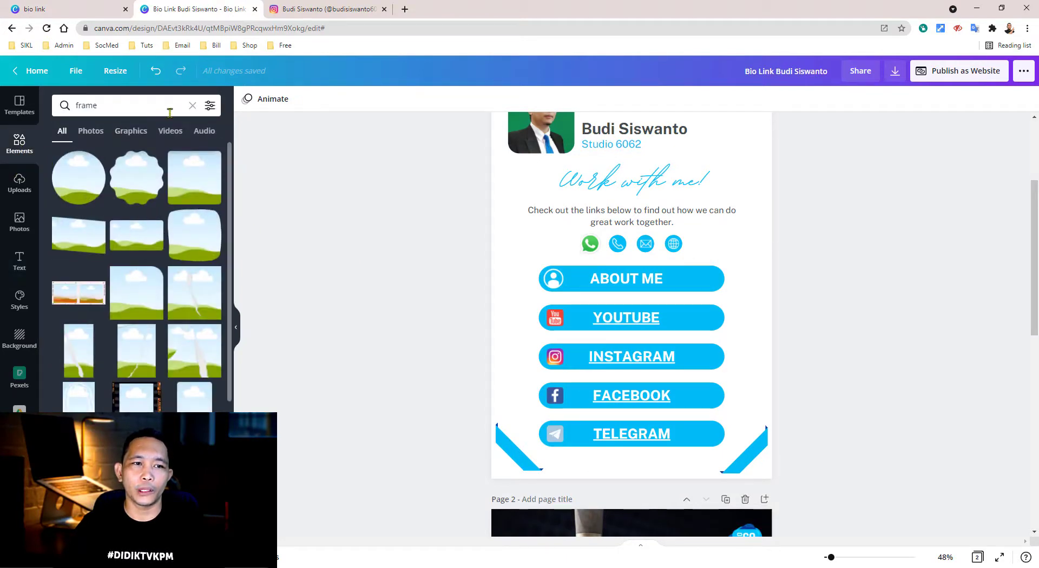
pyautogui.click(192, 105)
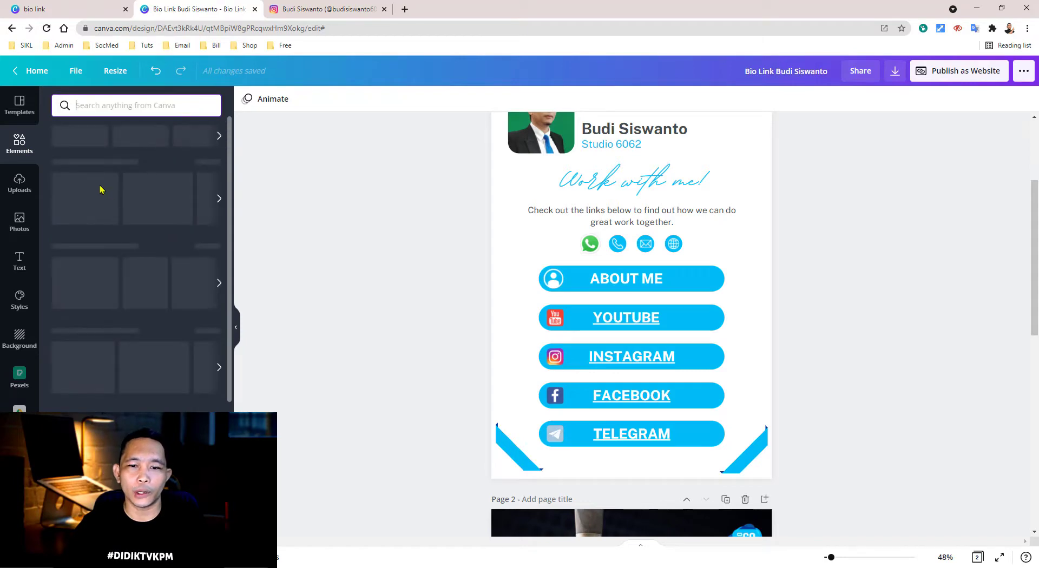
pyautogui.scroll(-8, 758, 394)
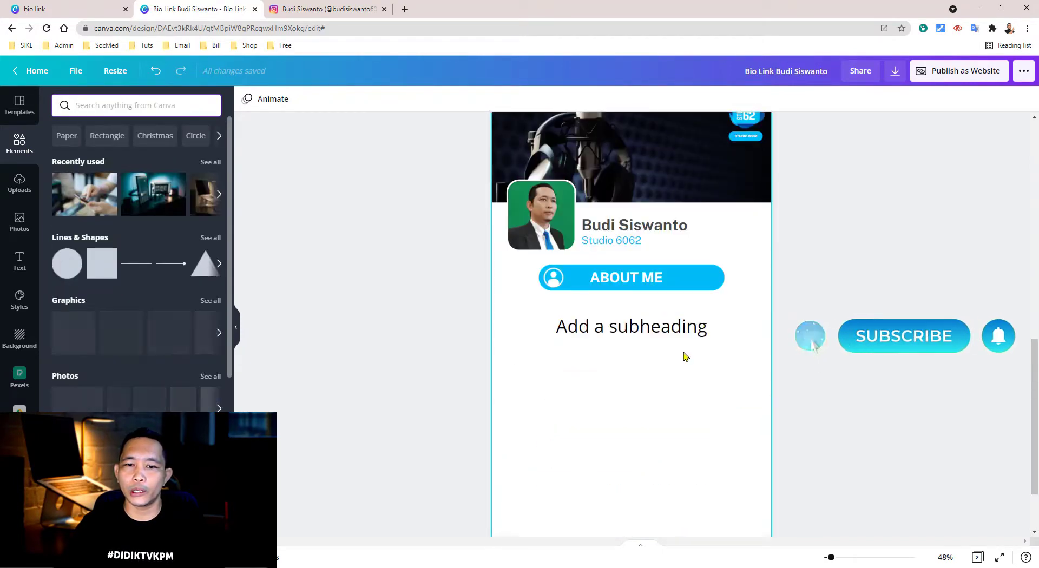
pyautogui.scroll(-2, 685, 357)
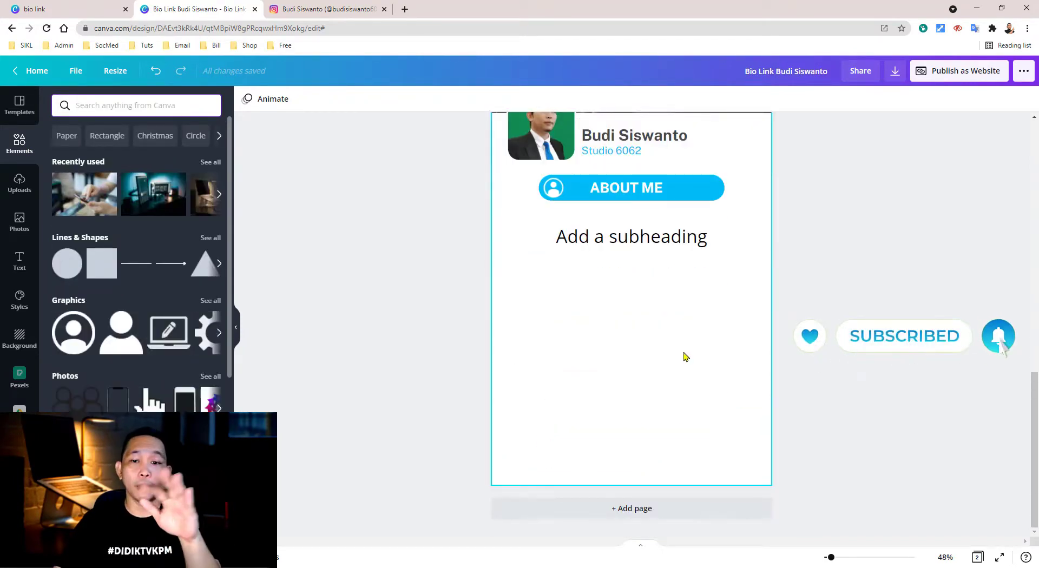
pyautogui.scroll(10, 666, 349)
pyautogui.scroll(5, 666, 348)
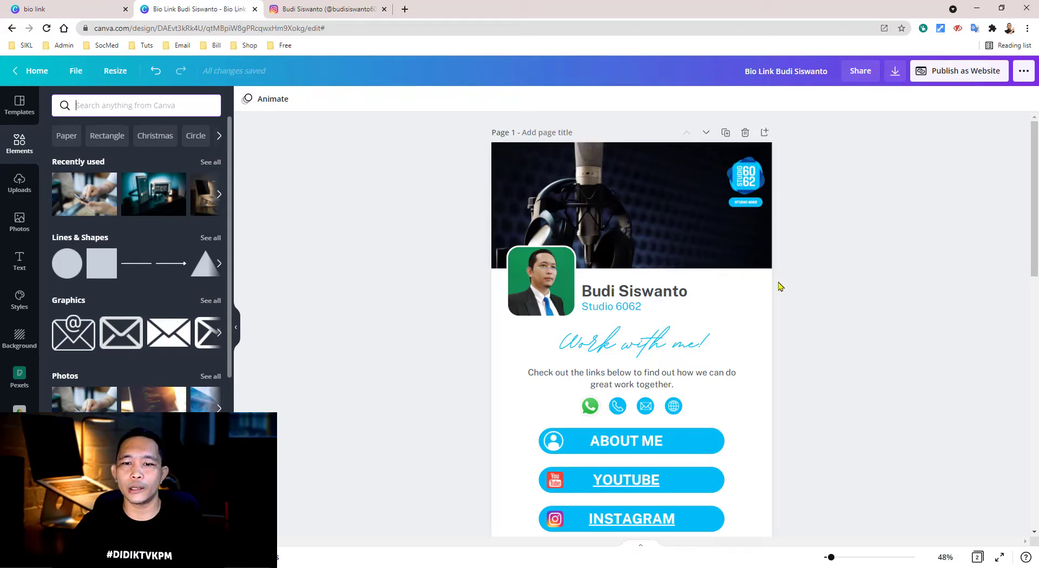
pyautogui.scroll(-2, 627, 262)
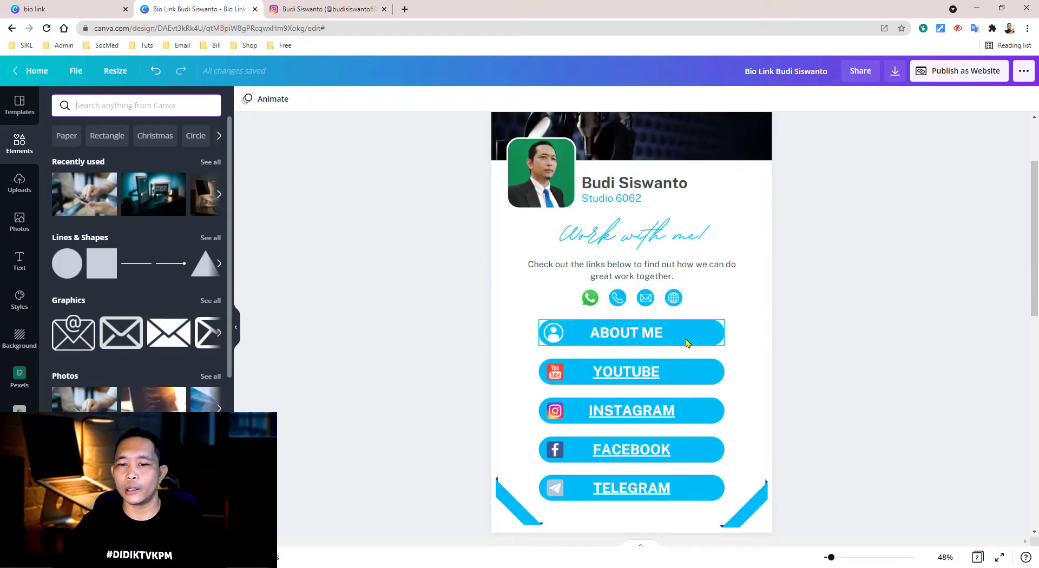
pyautogui.scroll(-1, 671, 325)
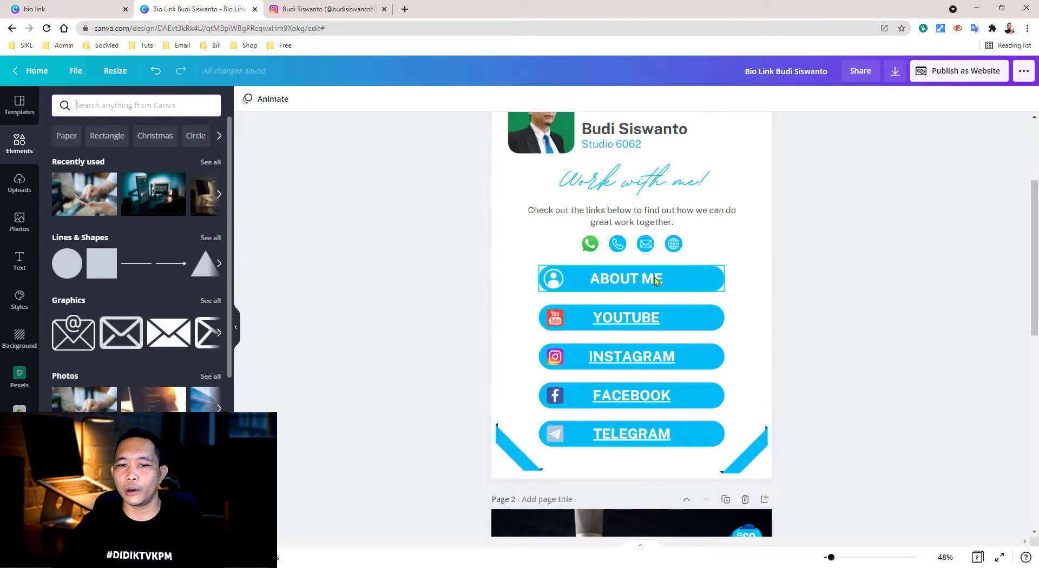
pyautogui.scroll(-2, 671, 303)
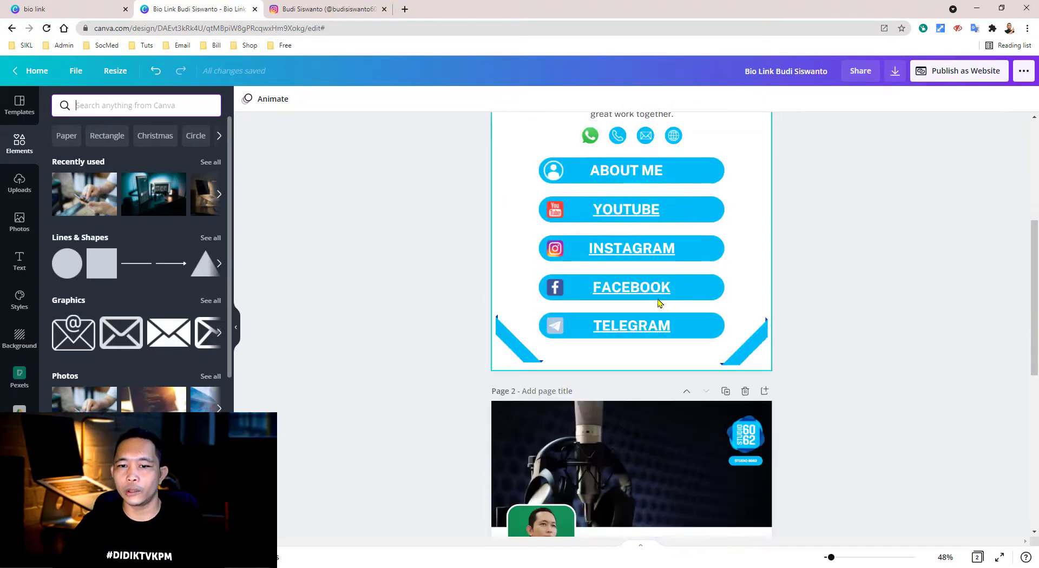
pyautogui.scroll(-2, 802, 330)
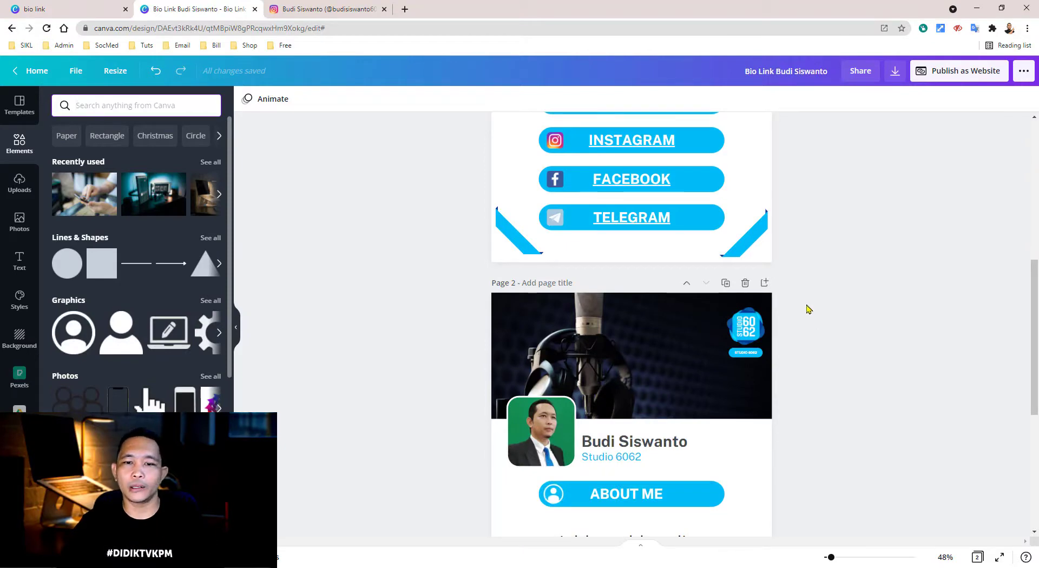
pyautogui.scroll(3, 579, 251)
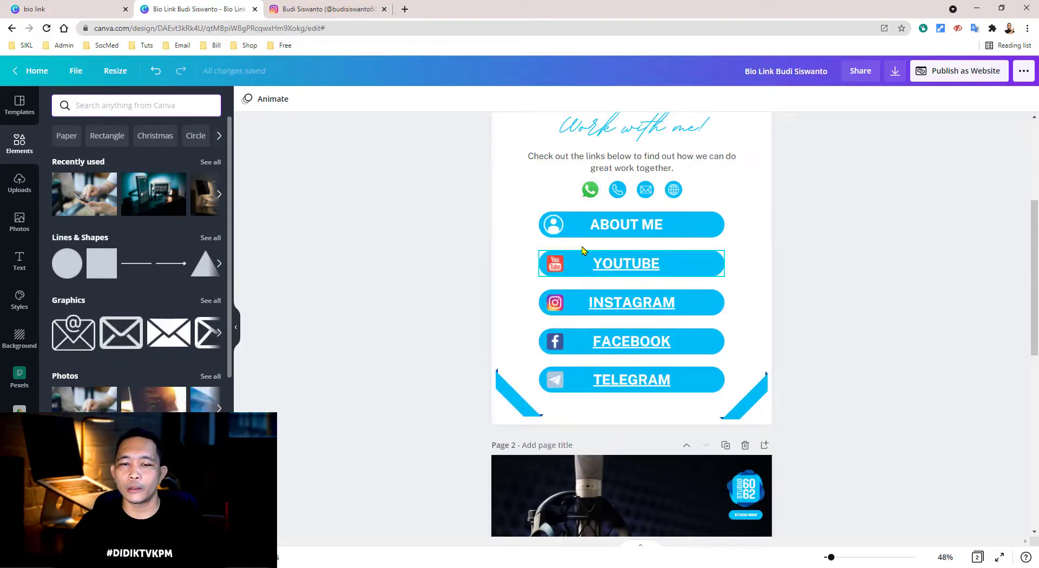
pyautogui.scroll(2, 742, 249)
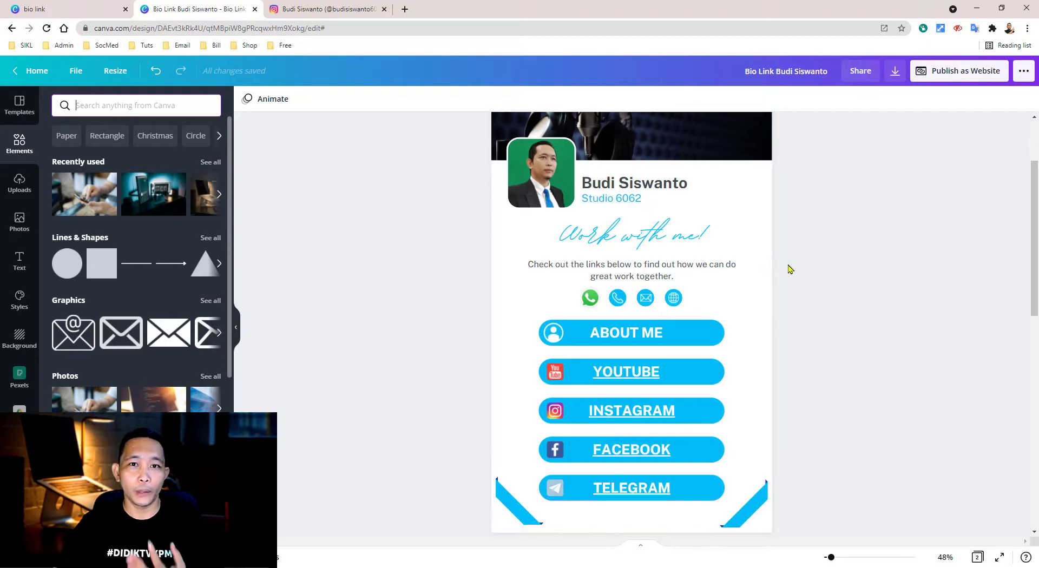
pyautogui.scroll(2, 734, 184)
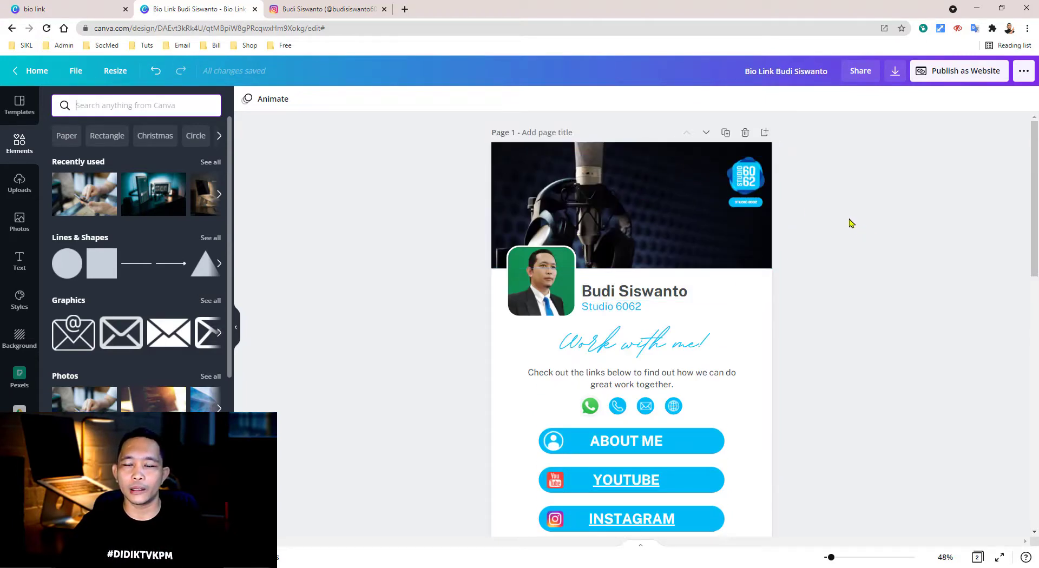
# - Publish the design as a website in Presentation web style and open it in a new tab
pyautogui.click(1023, 74)
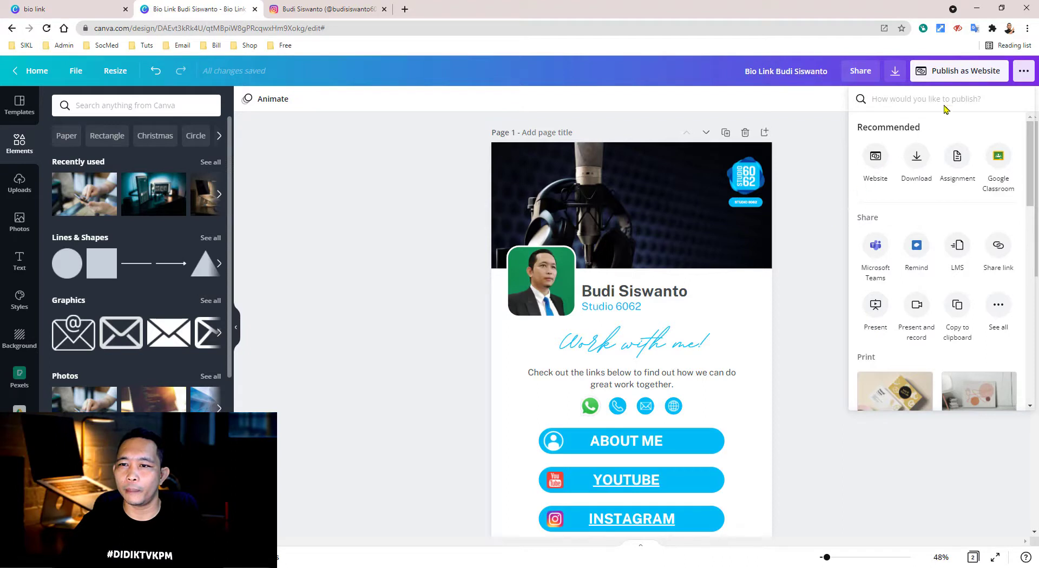
pyautogui.click(950, 77)
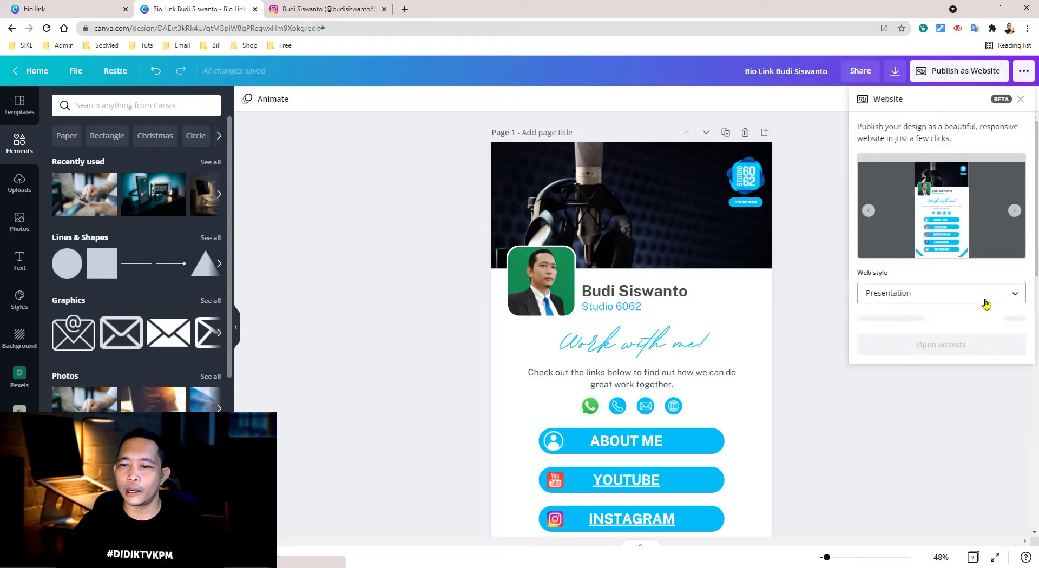
pyautogui.click(1014, 297)
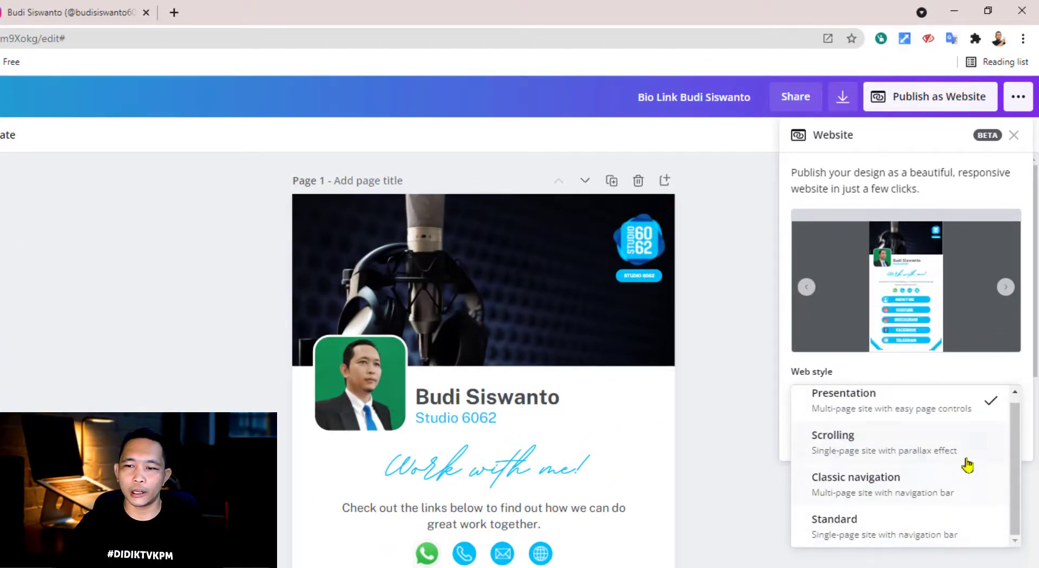
pyautogui.click(858, 411)
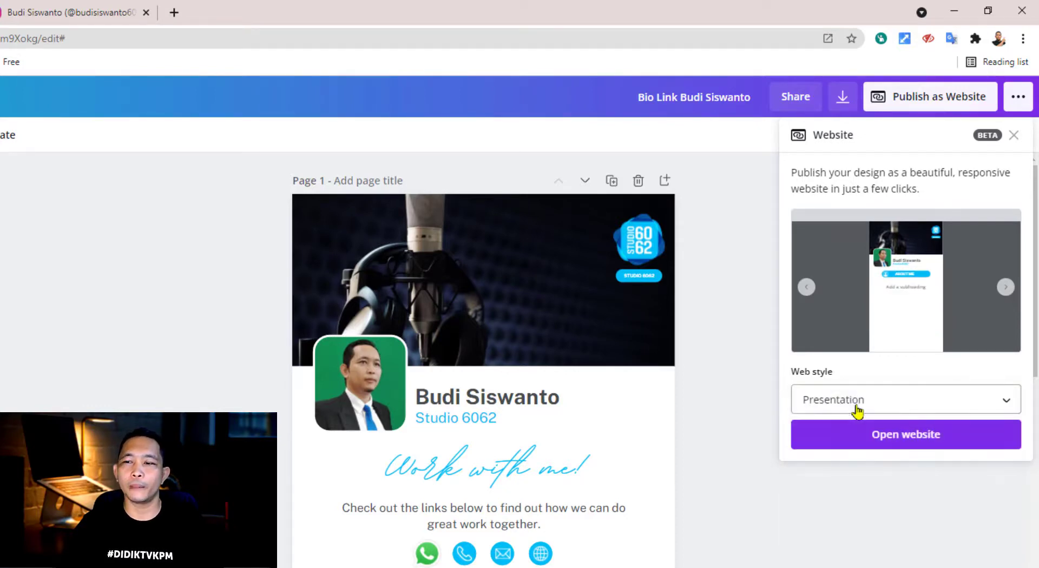
pyautogui.click(858, 411)
pyautogui.click(862, 456)
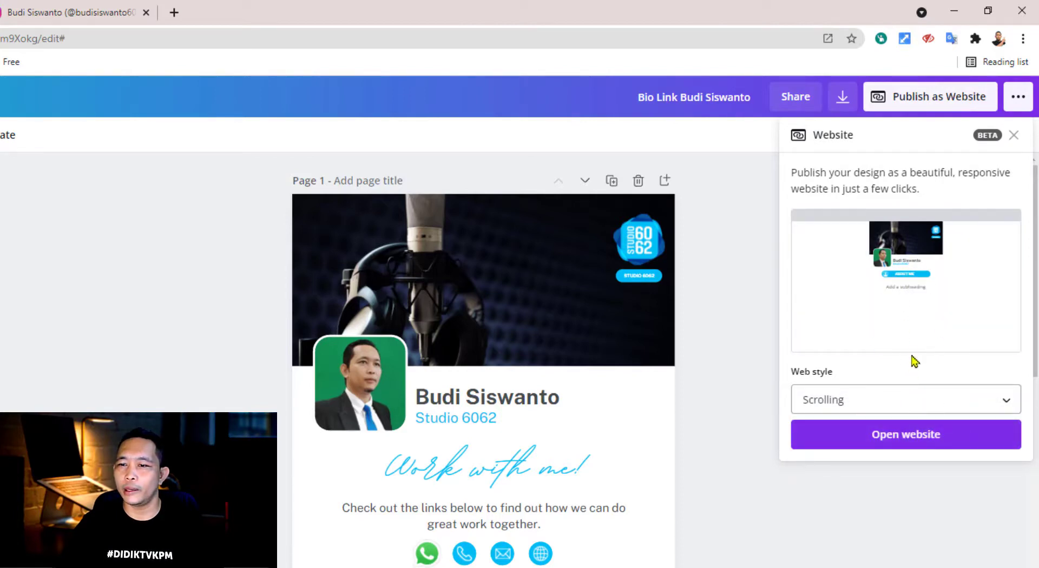
pyautogui.click(898, 404)
pyautogui.click(877, 370)
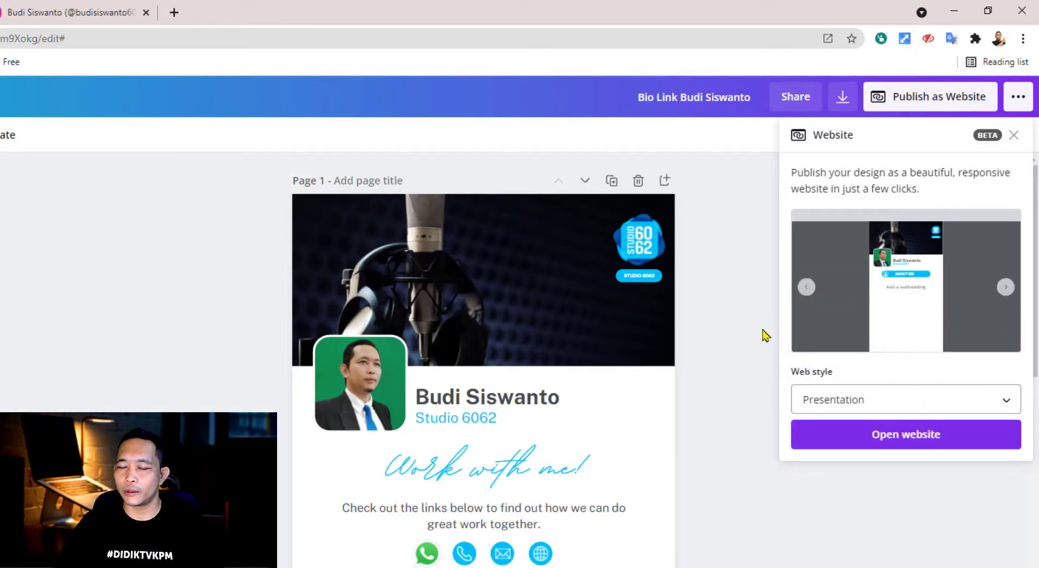
pyautogui.click(900, 447)
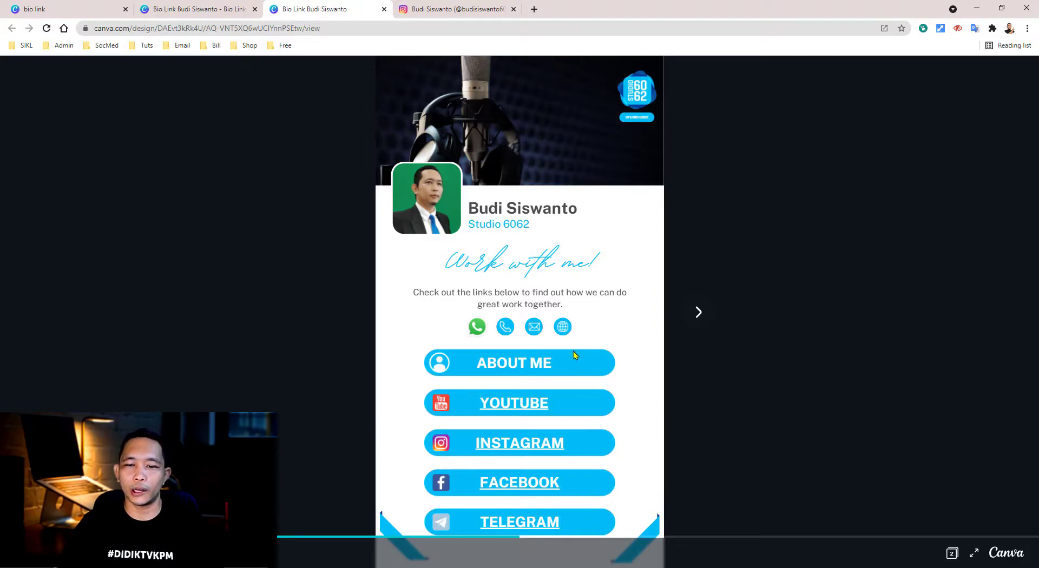
pyautogui.click(699, 314)
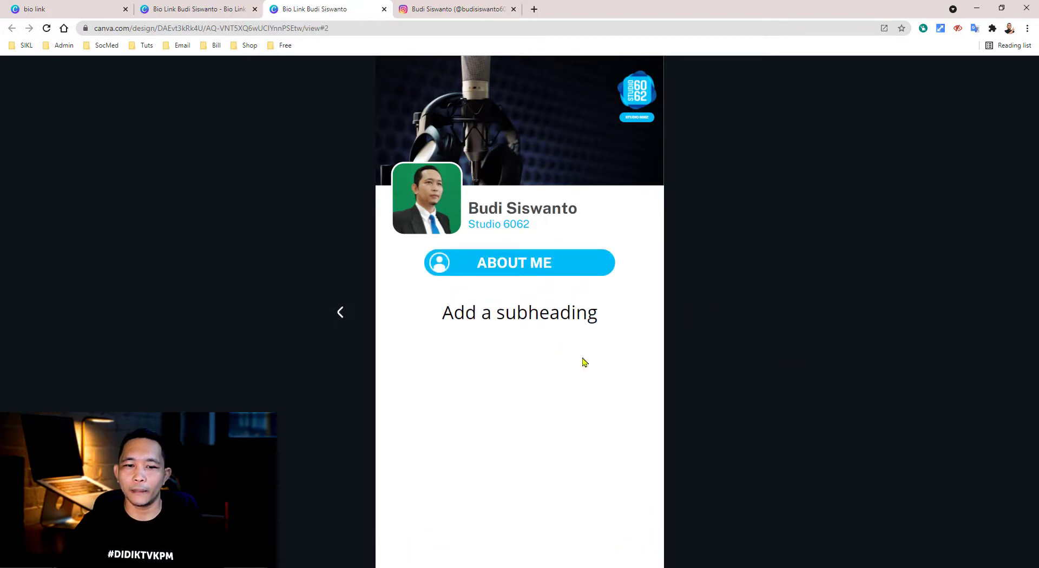
pyautogui.click(341, 314)
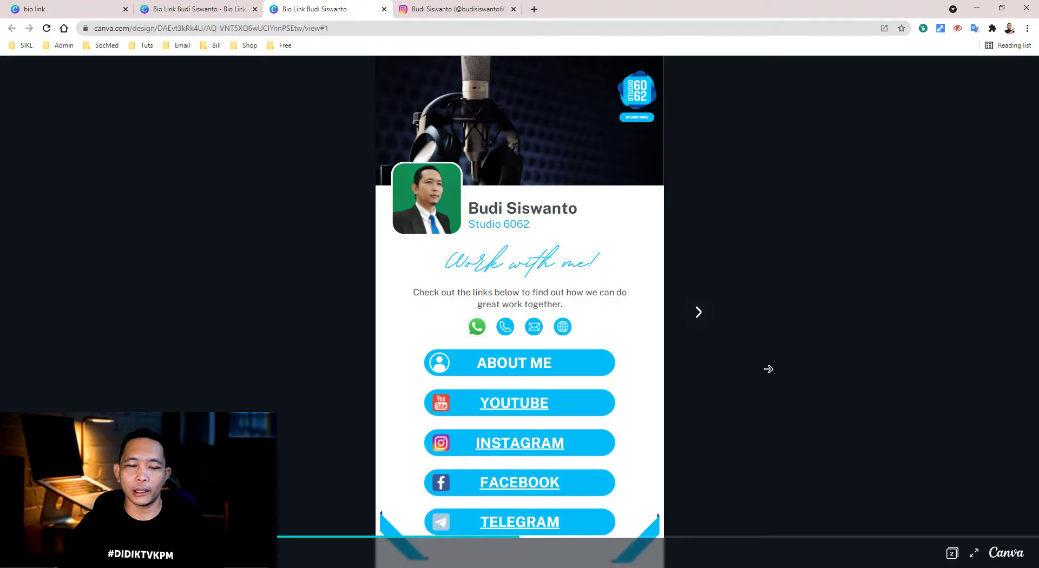
pyautogui.click(526, 368)
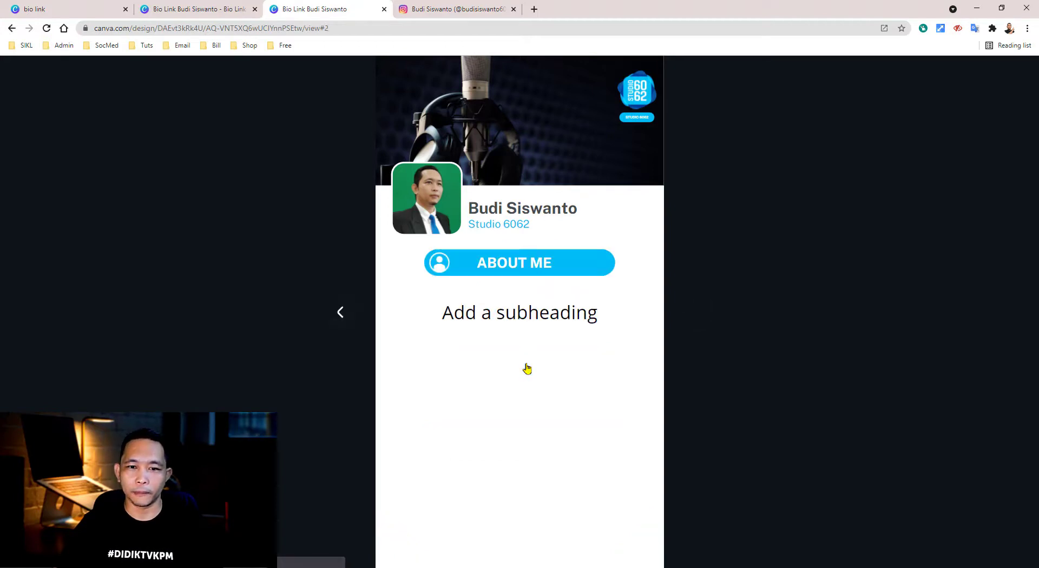
pyautogui.click(341, 314)
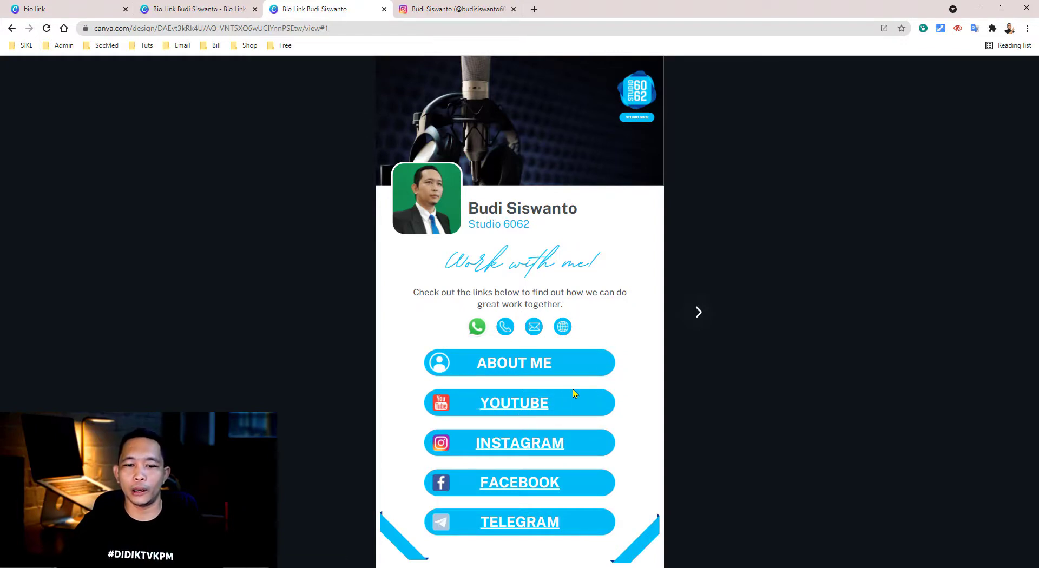
# - Test the site's YOUTUBE button, then close the YouTube page
pyautogui.click(513, 410)
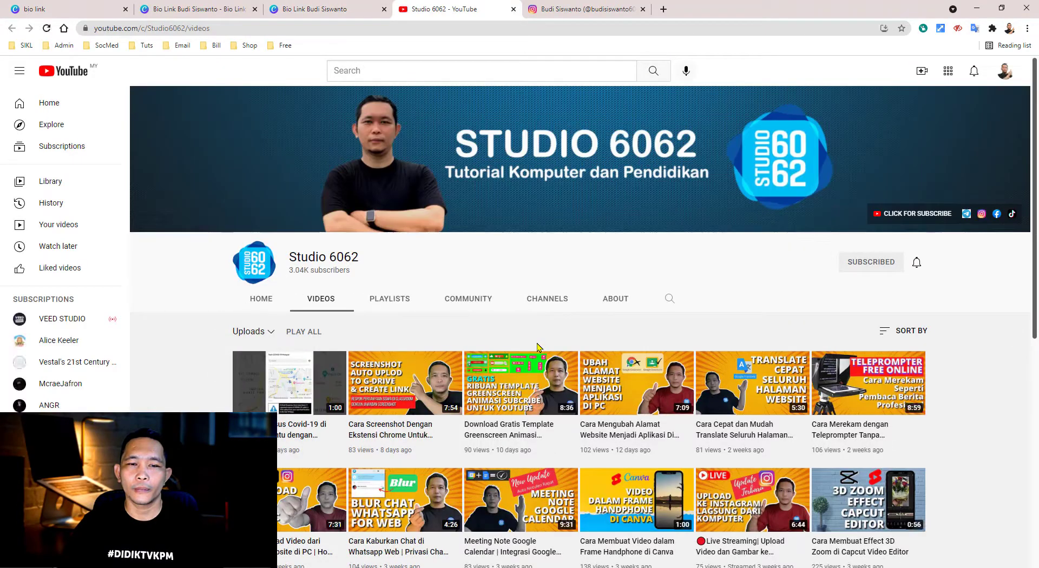
pyautogui.scroll(-4, 538, 347)
pyautogui.scroll(2, 537, 347)
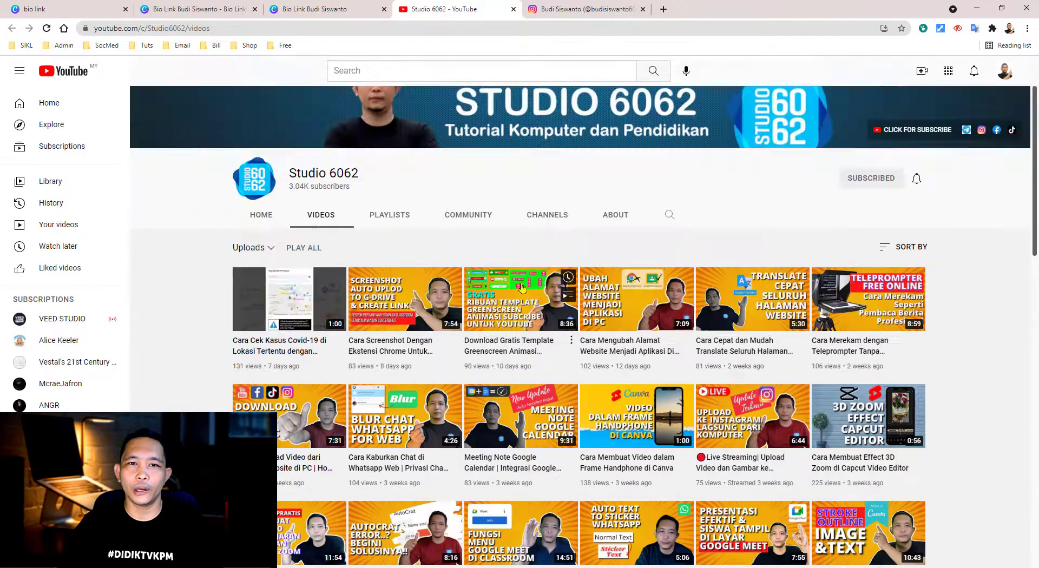
pyautogui.click(513, 9)
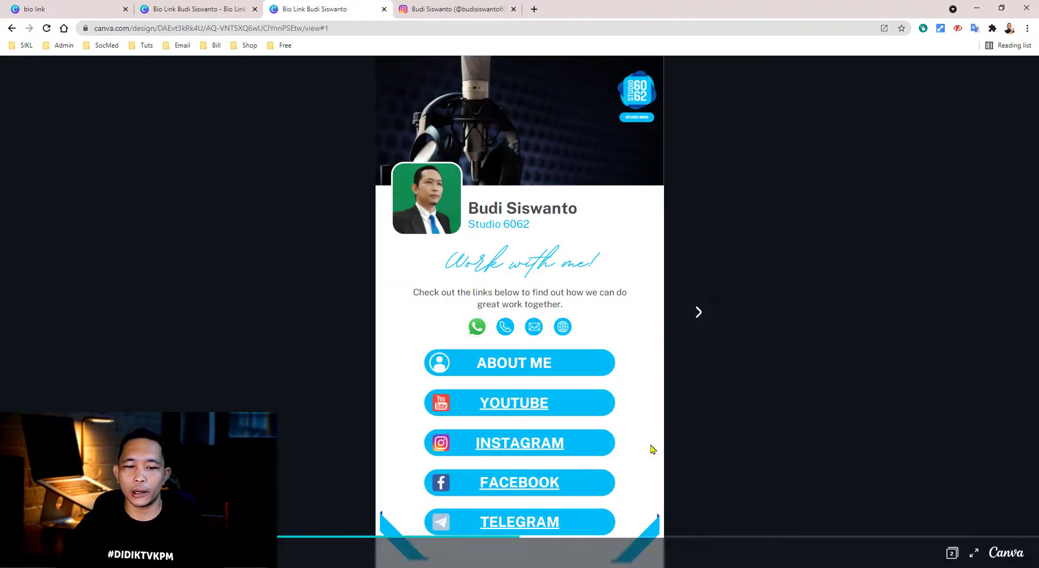
# - Test the FACEBOOK button, close the Facebook page, then close the published site
pyautogui.click(521, 486)
pyautogui.scroll(-8, 586, 301)
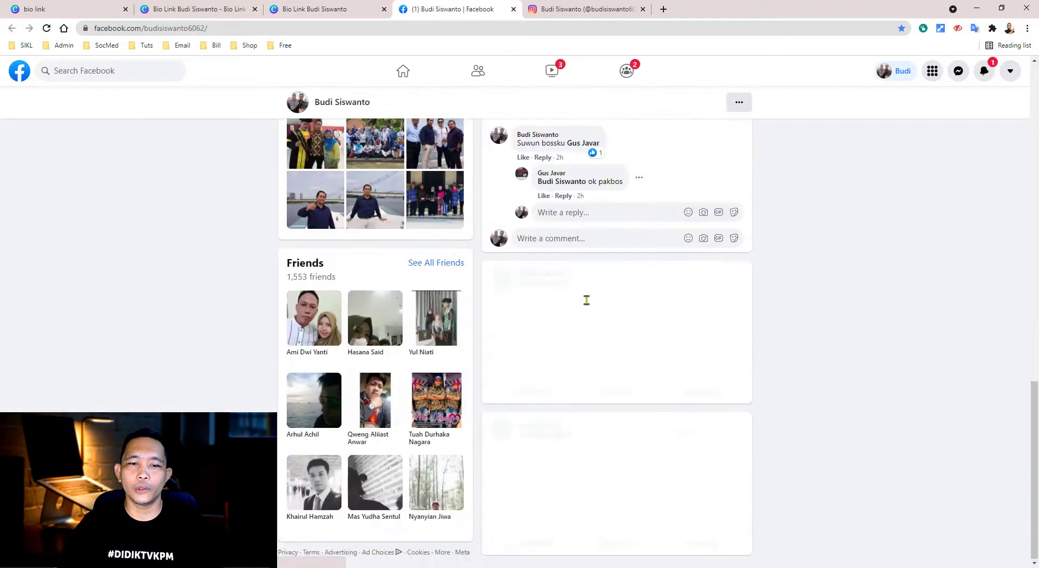
pyautogui.scroll(20, 586, 303)
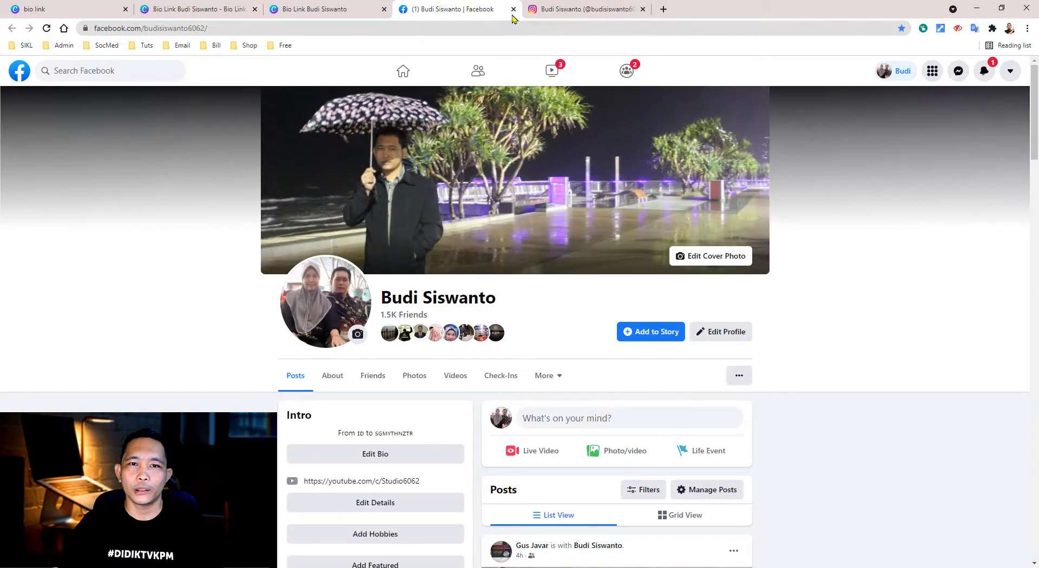
pyautogui.click(514, 9)
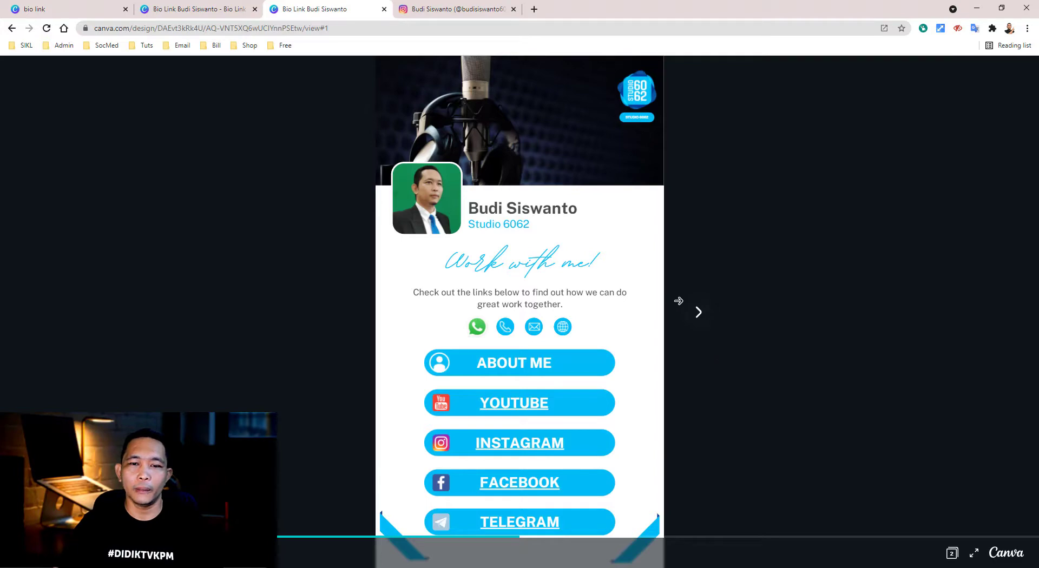
pyautogui.click(385, 9)
# - Switch the website's web style to Scrolling and open the published site
pyautogui.click(223, 10)
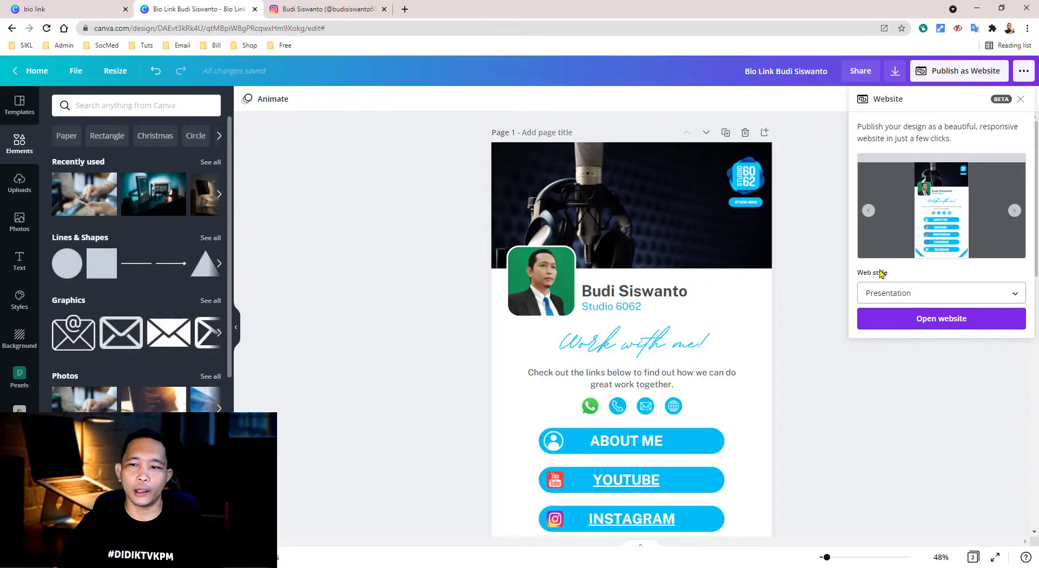
pyautogui.click(1003, 304)
pyautogui.click(907, 328)
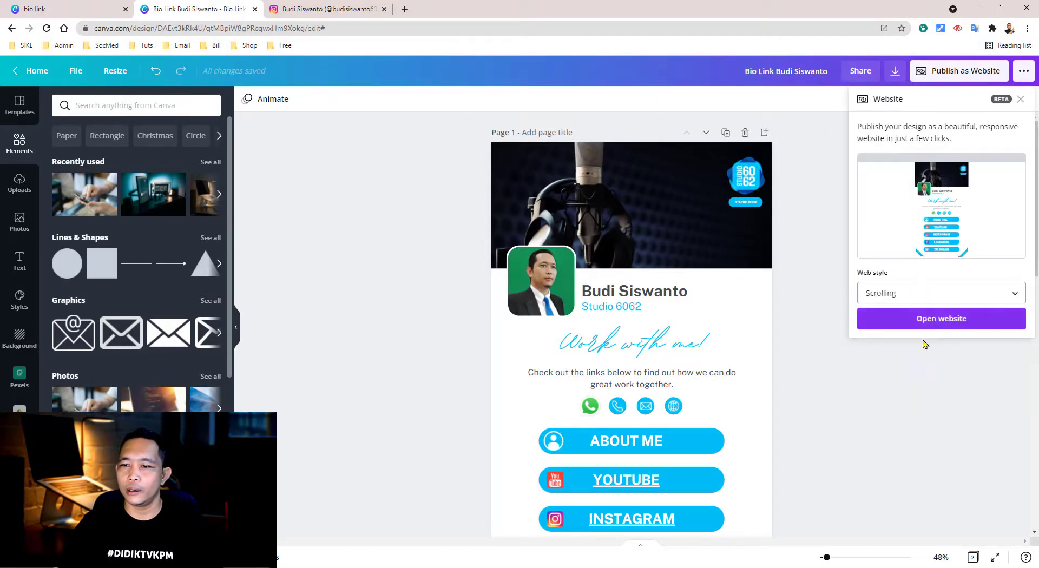
pyautogui.click(947, 324)
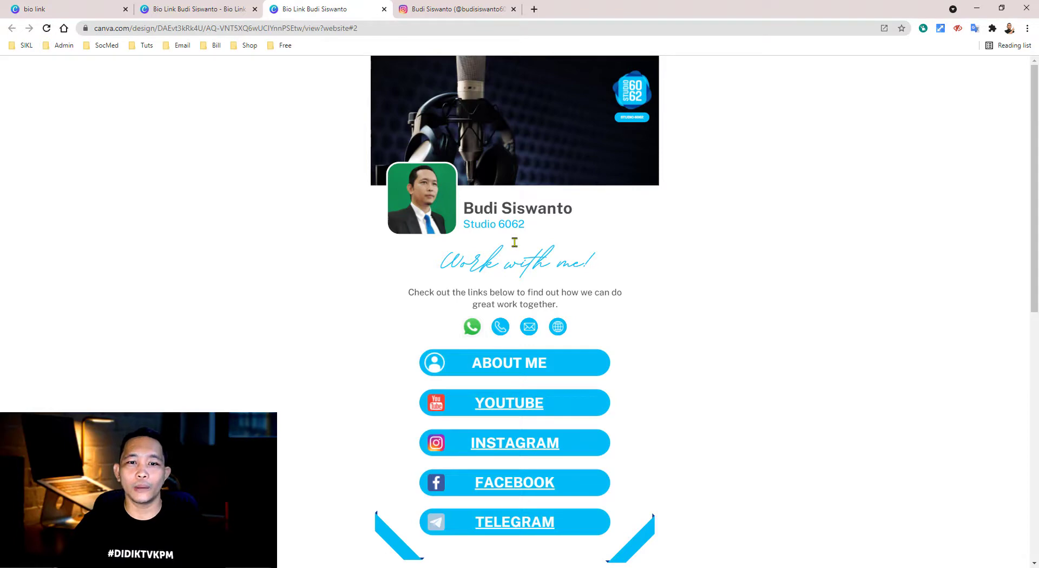
# - Scroll the Scrolling-style site, test its INSTAGRAM button, then close both tabs and return to the editor
pyautogui.scroll(-3, 573, 250)
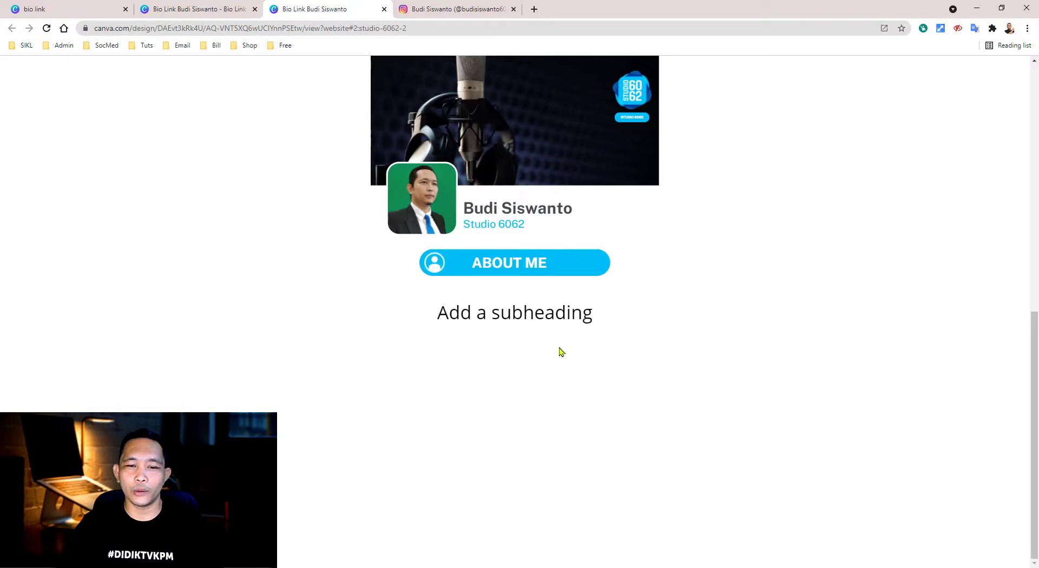
pyautogui.scroll(3, 561, 352)
pyautogui.scroll(1, 561, 351)
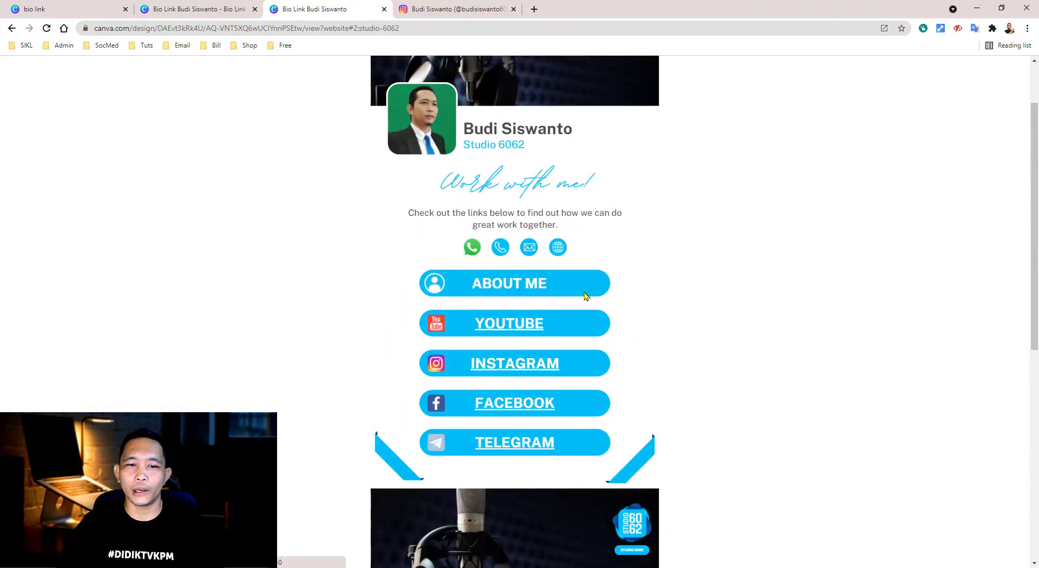
pyautogui.scroll(-6, 532, 307)
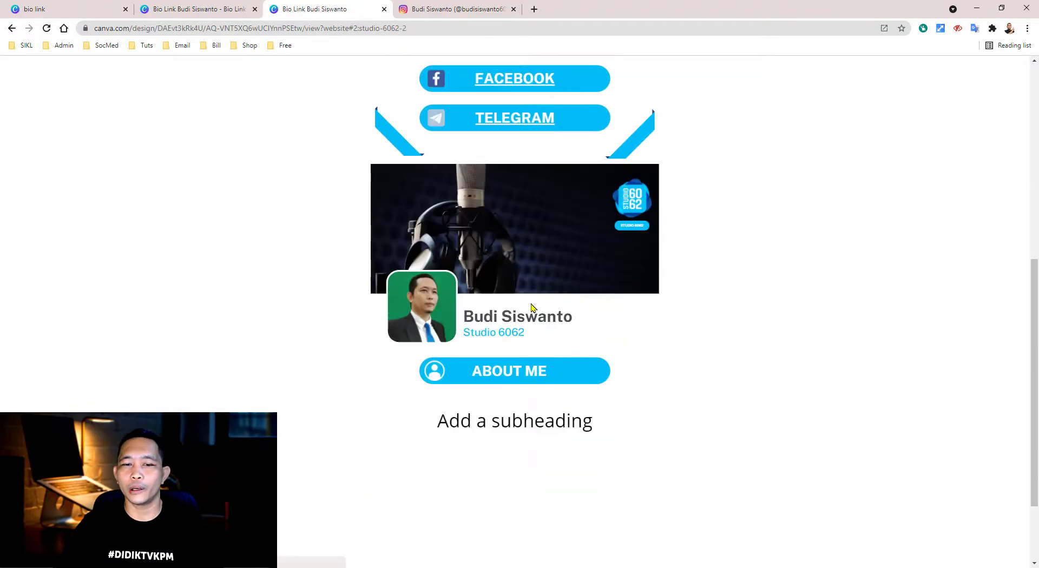
pyautogui.scroll(7, 609, 271)
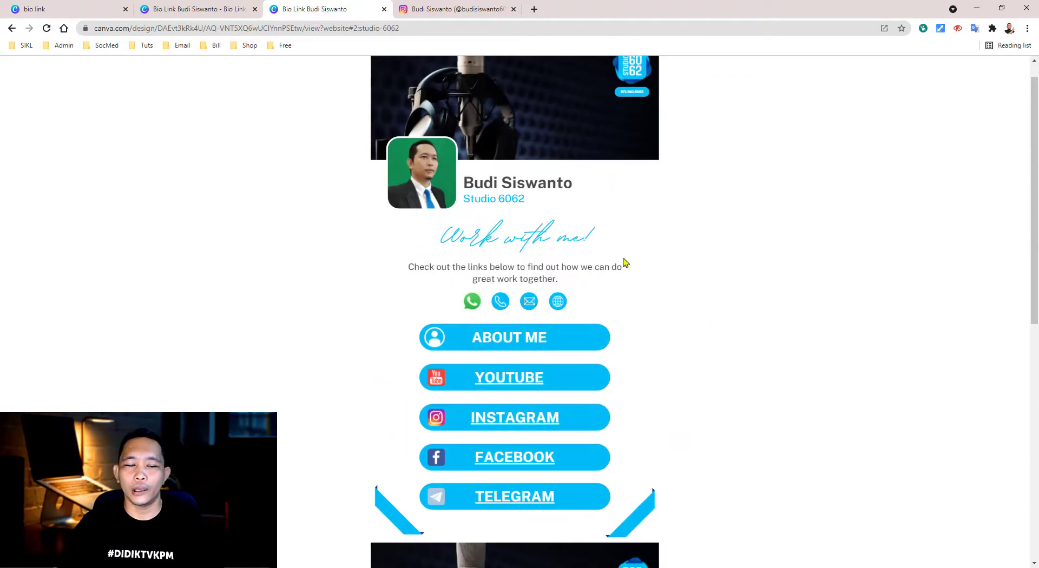
pyautogui.click(497, 424)
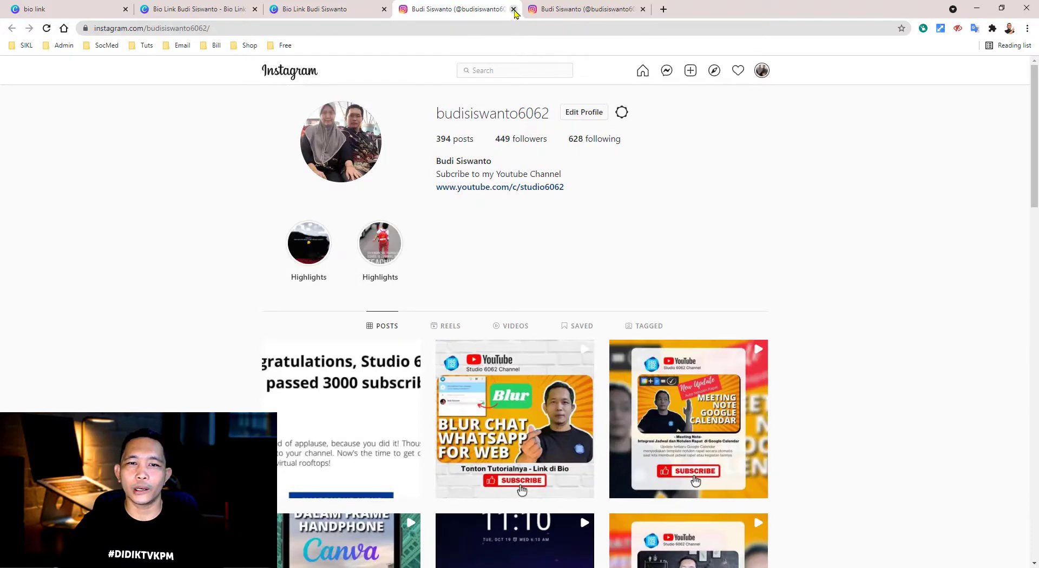
pyautogui.click(513, 9)
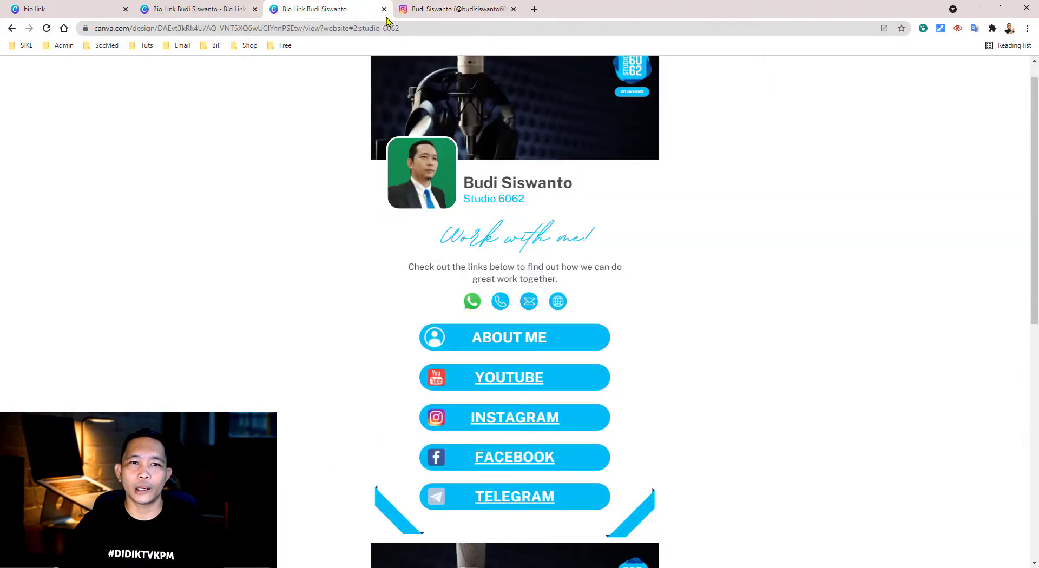
pyautogui.click(385, 9)
pyautogui.click(226, 15)
pyautogui.click(967, 295)
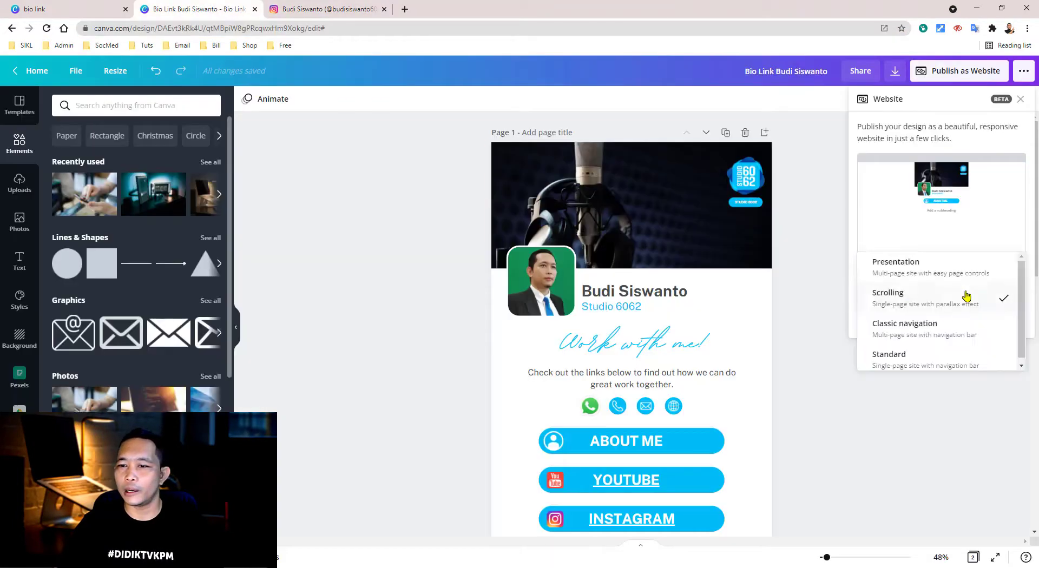
# - Choose the Classic navigation web style and scroll through the opened site preview
pyautogui.click(922, 324)
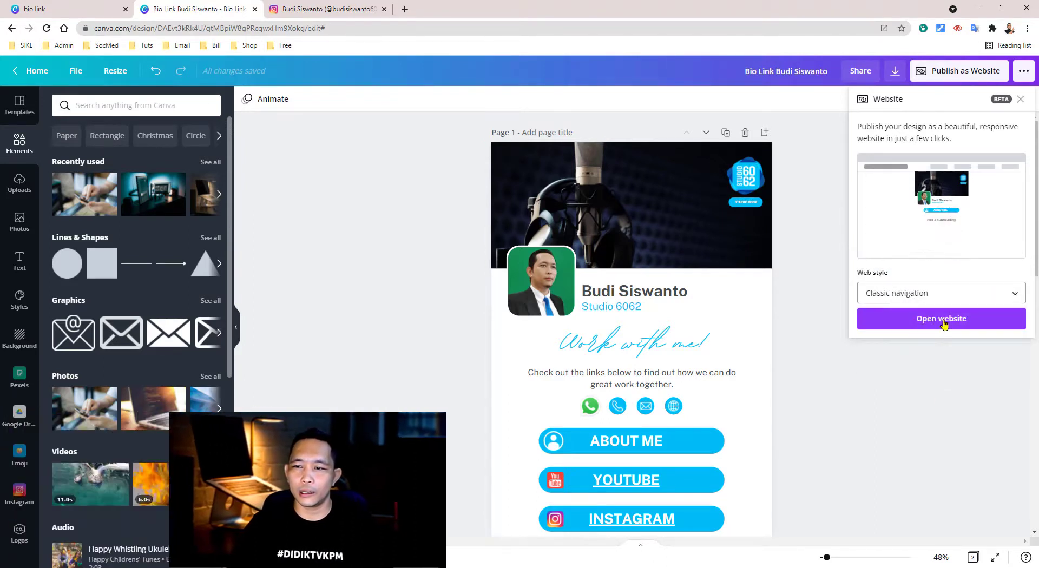
pyautogui.click(943, 324)
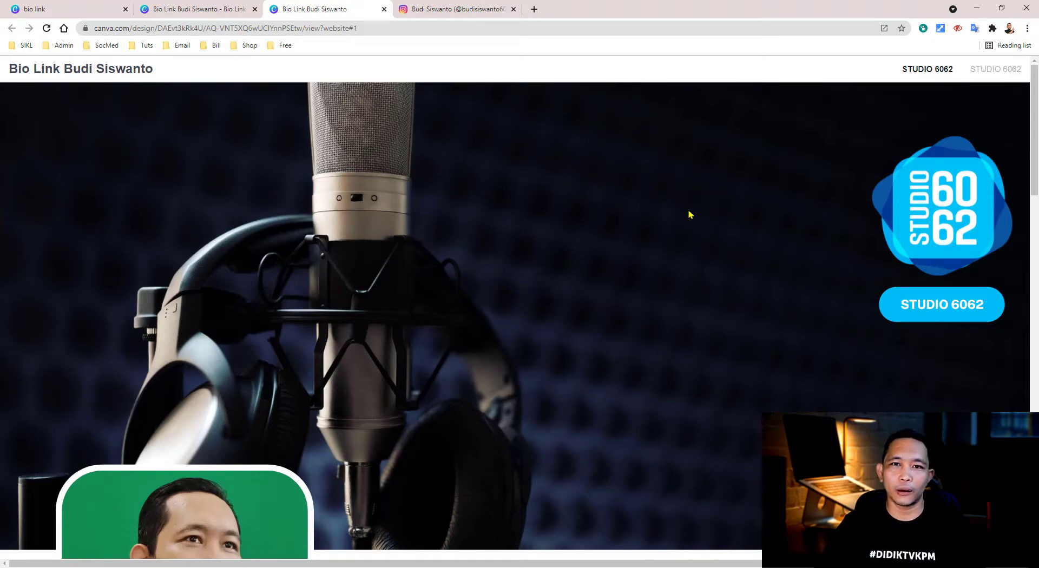
pyautogui.scroll(-10, 683, 211)
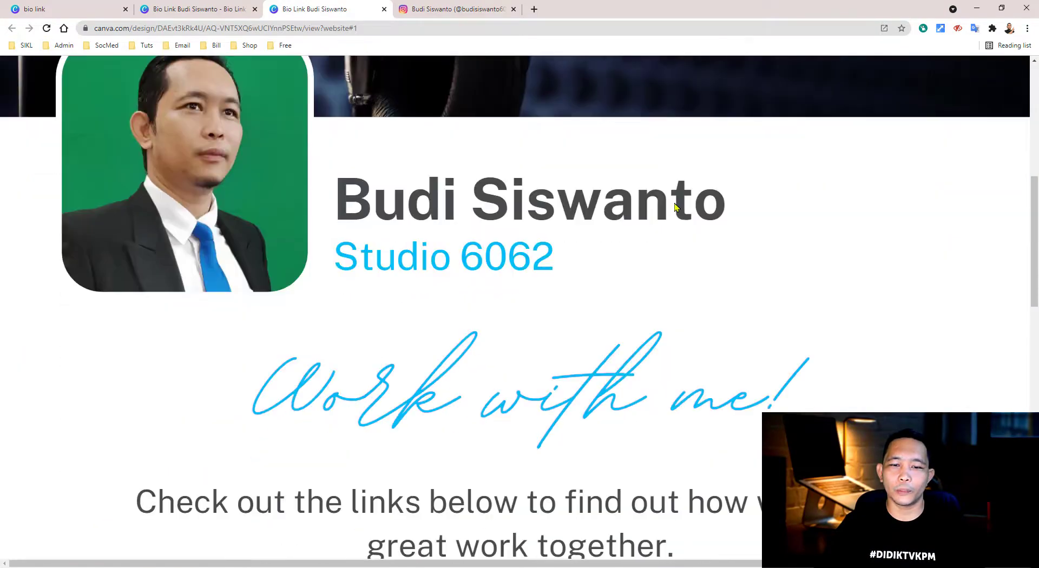
pyautogui.scroll(-13, 676, 207)
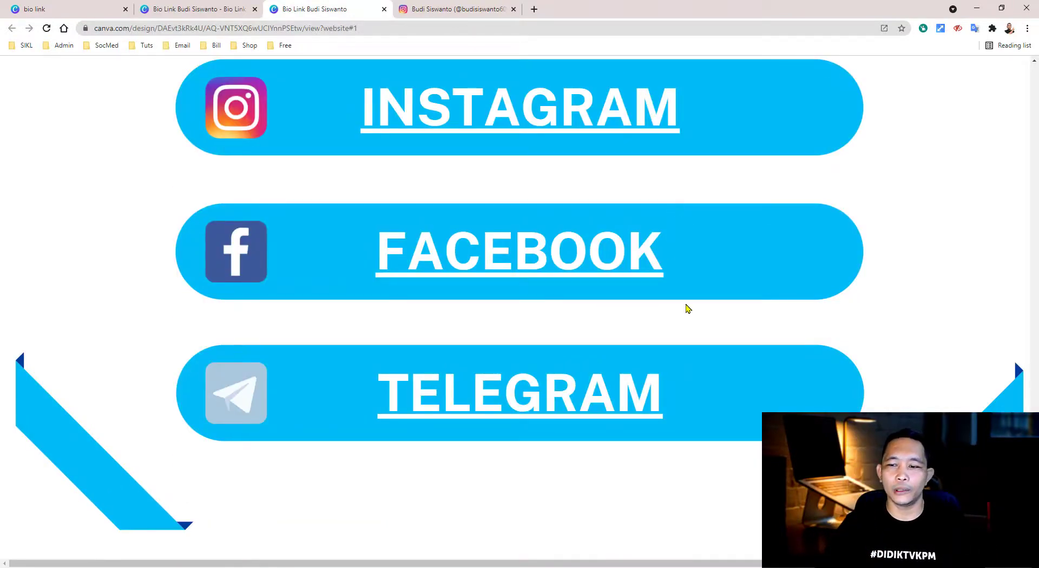
pyautogui.scroll(12, 686, 303)
pyautogui.scroll(-12, 686, 303)
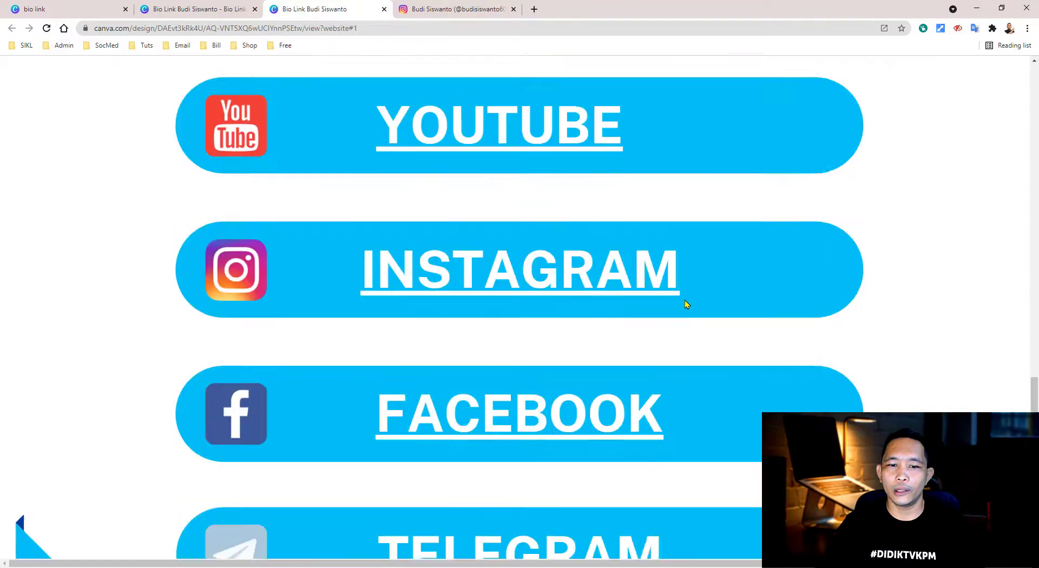
pyautogui.scroll(15, 683, 303)
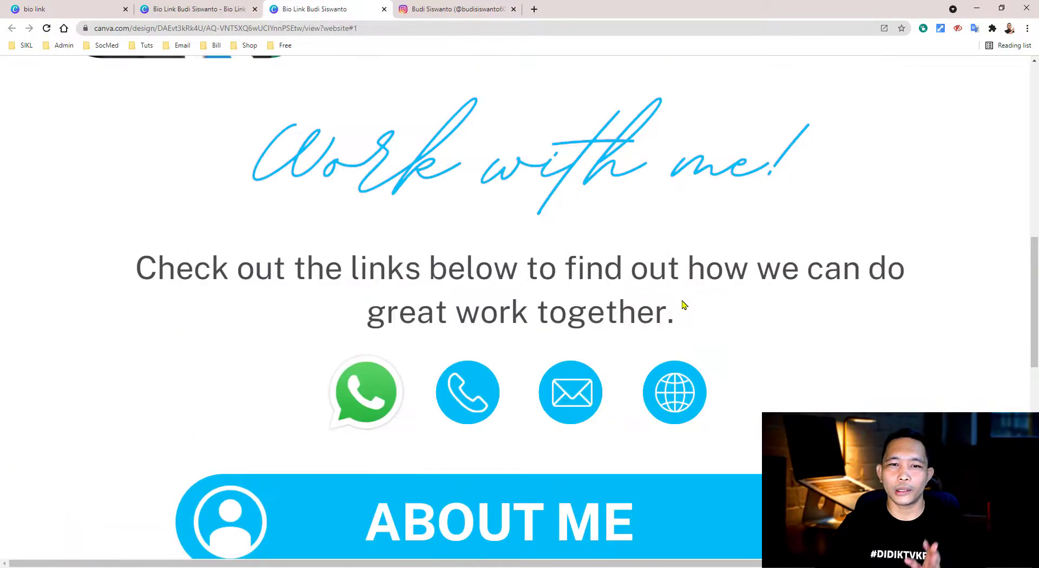
pyautogui.scroll(3, 681, 297)
pyautogui.scroll(-10, 680, 298)
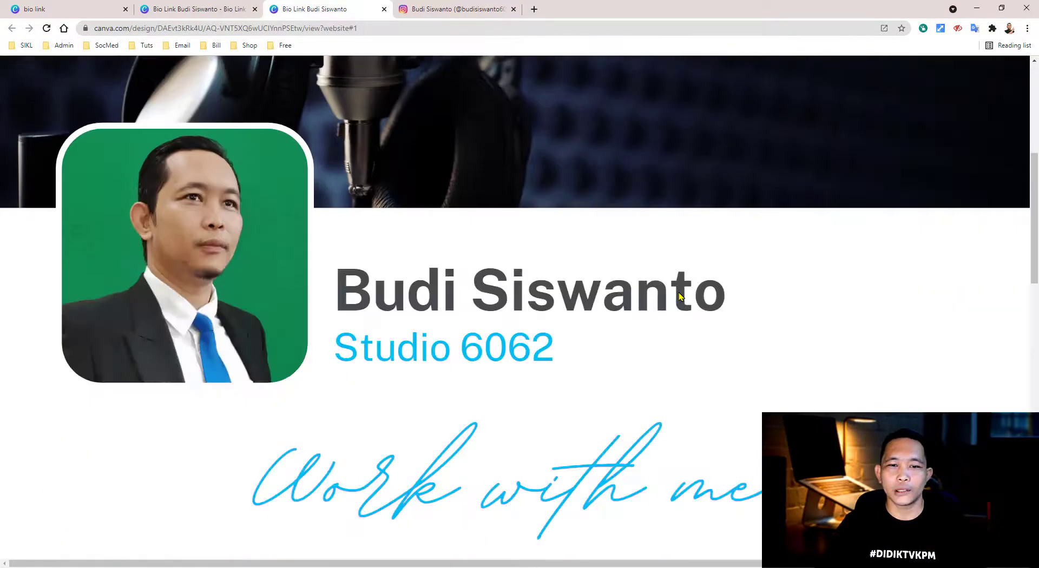
pyautogui.scroll(-3, 681, 298)
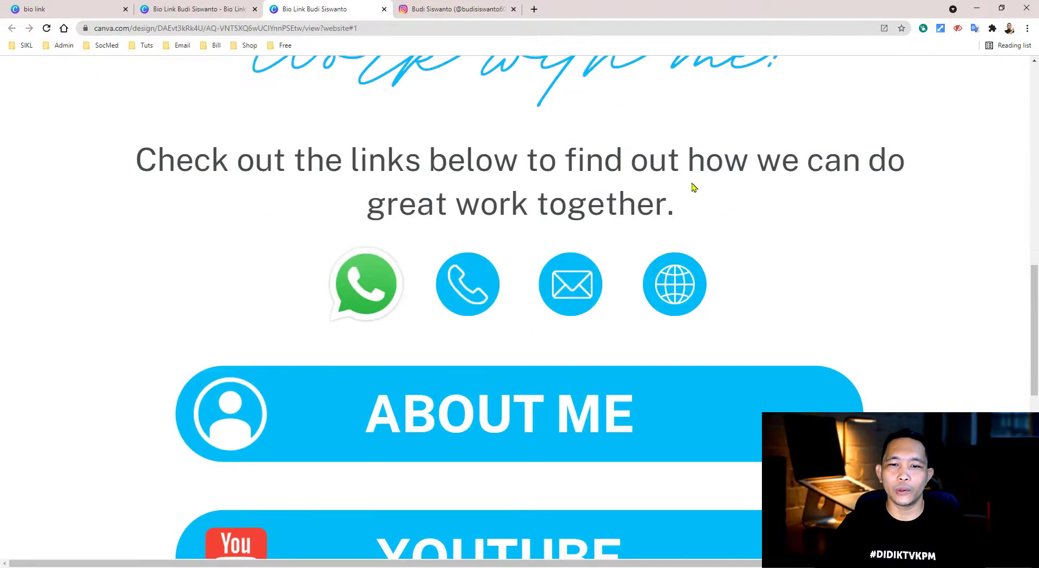
pyautogui.scroll(-2, 692, 178)
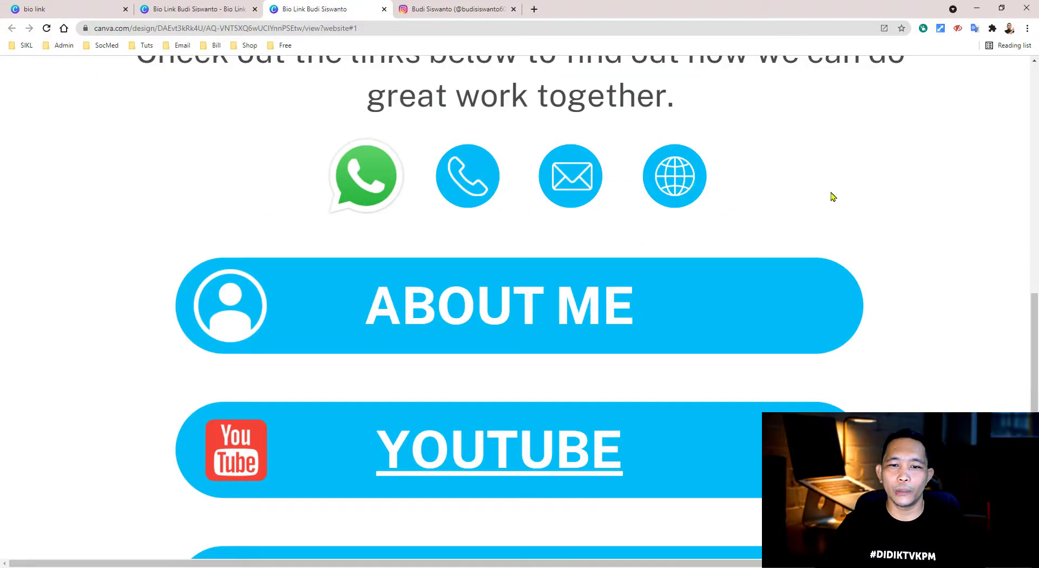
# - Follow the About Me link, go back, then close the preview tab
pyautogui.click(504, 309)
pyautogui.scroll(5, 507, 303)
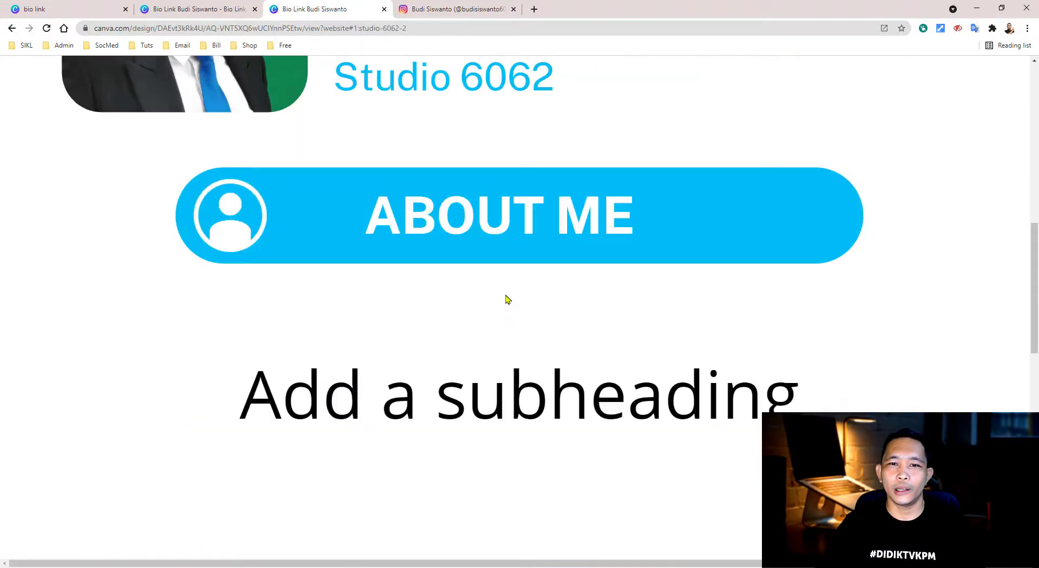
pyautogui.scroll(4, 508, 299)
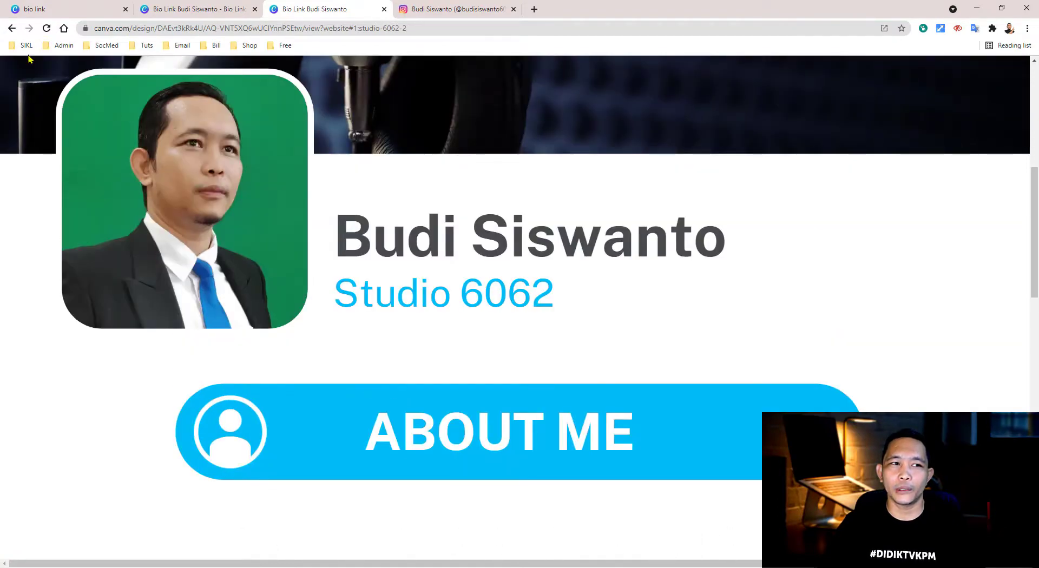
pyautogui.scroll(-4, 563, 350)
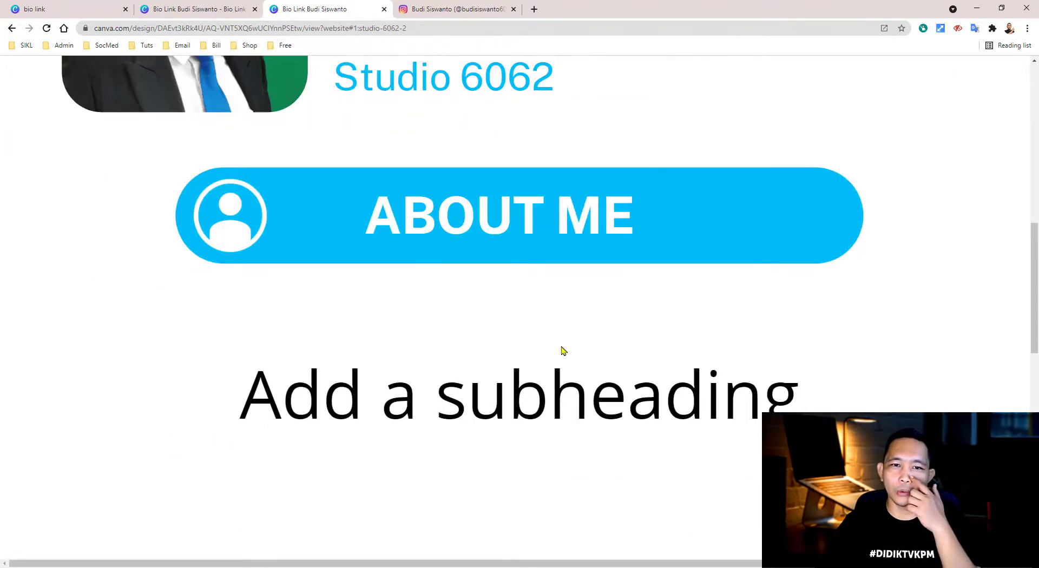
pyautogui.click(12, 28)
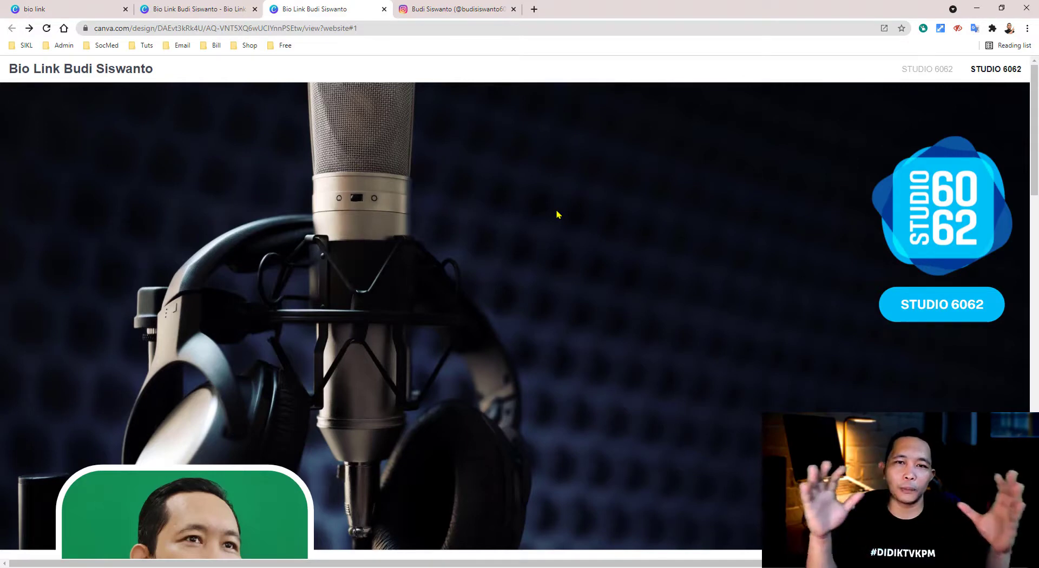
pyautogui.scroll(-4, 558, 214)
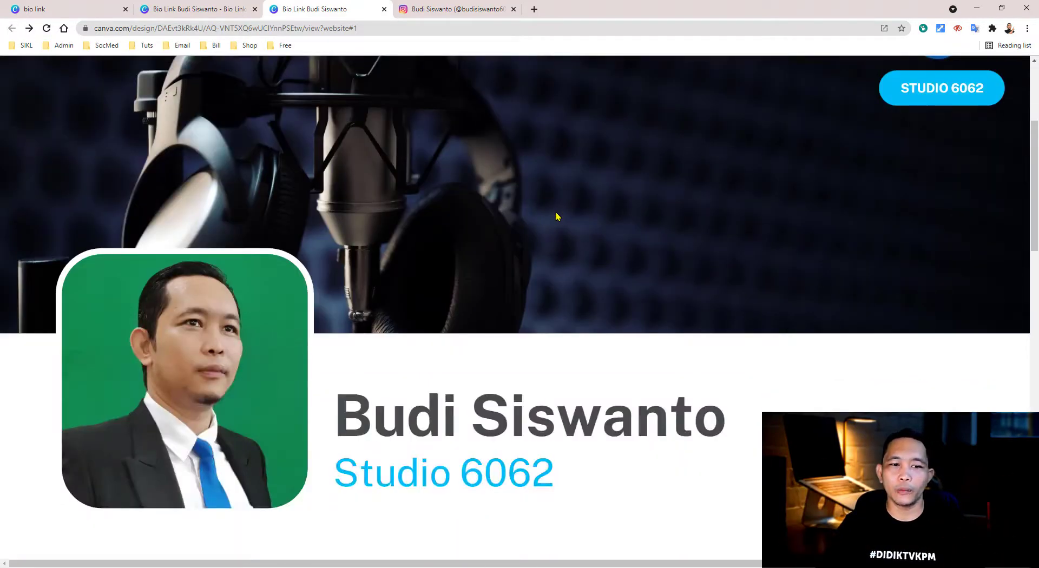
pyautogui.scroll(-15, 557, 217)
pyautogui.scroll(2, 525, 201)
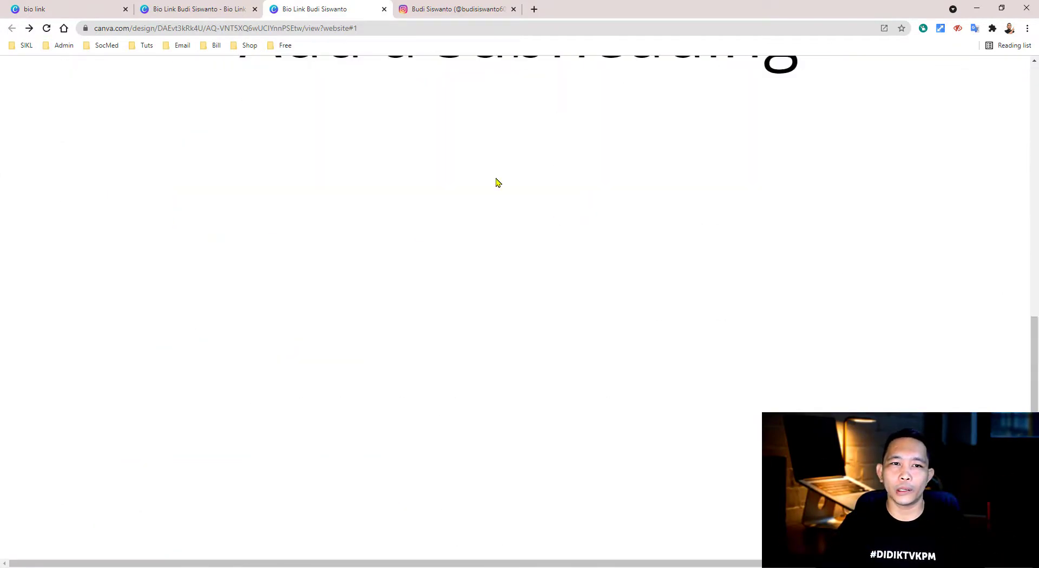
pyautogui.click(384, 9)
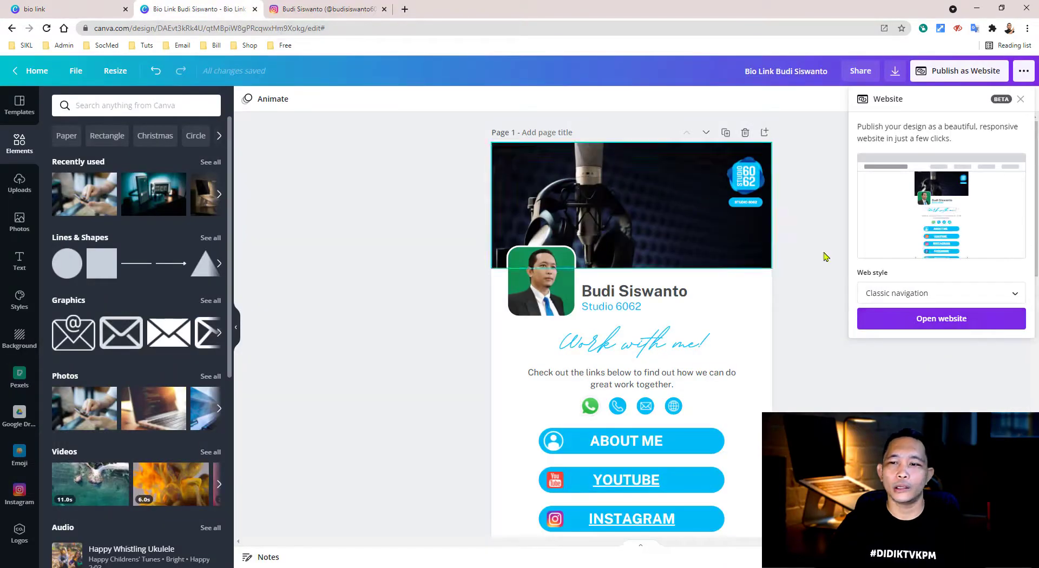
# - Set the web style to Standard and open the website preview
pyautogui.click(934, 298)
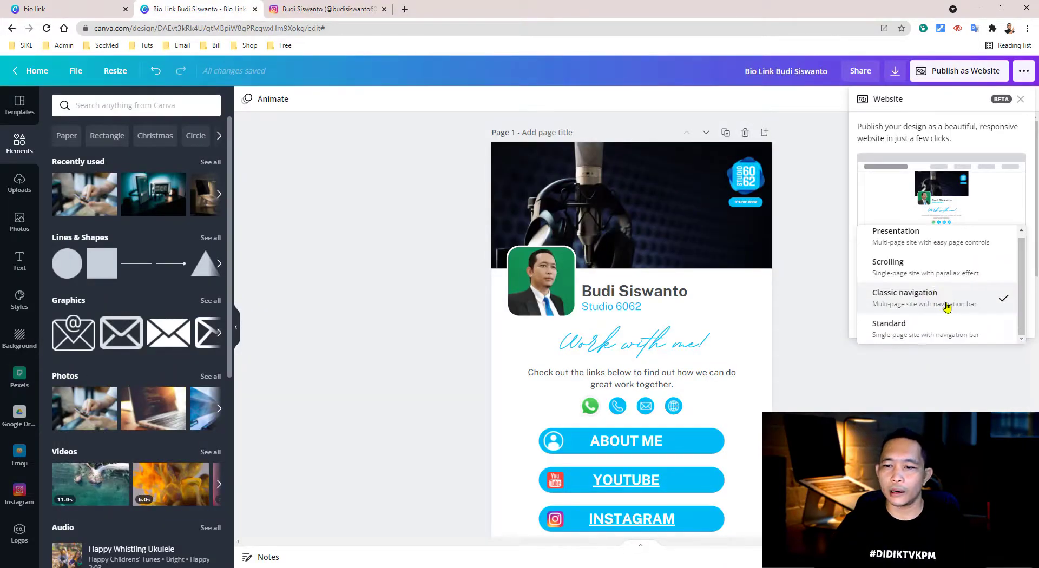
pyautogui.click(901, 331)
pyautogui.click(958, 323)
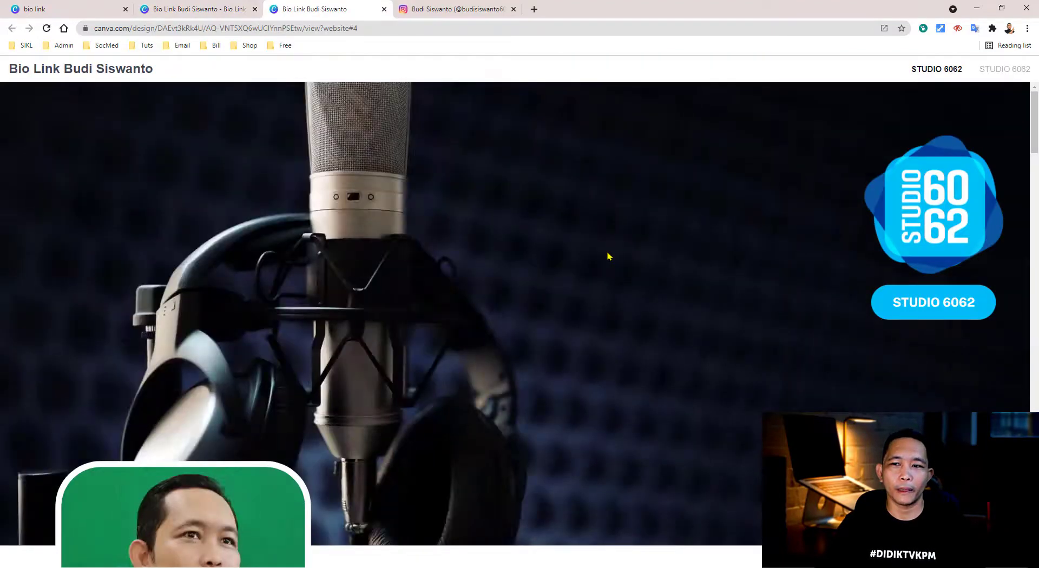
# - Scroll through the Standard-style site preview, then close its tab
pyautogui.scroll(-15, 612, 255)
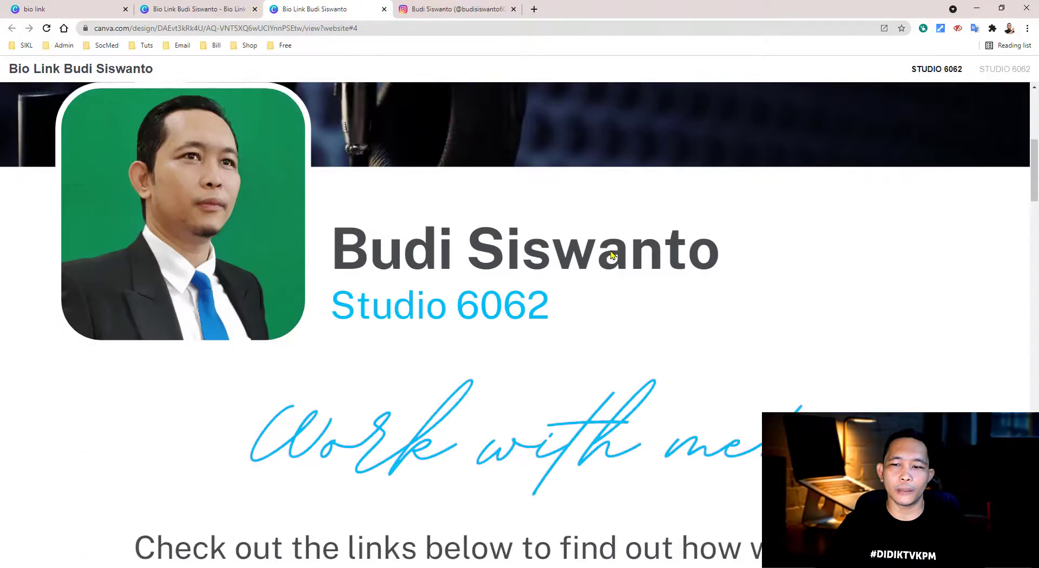
pyautogui.scroll(-18, 612, 255)
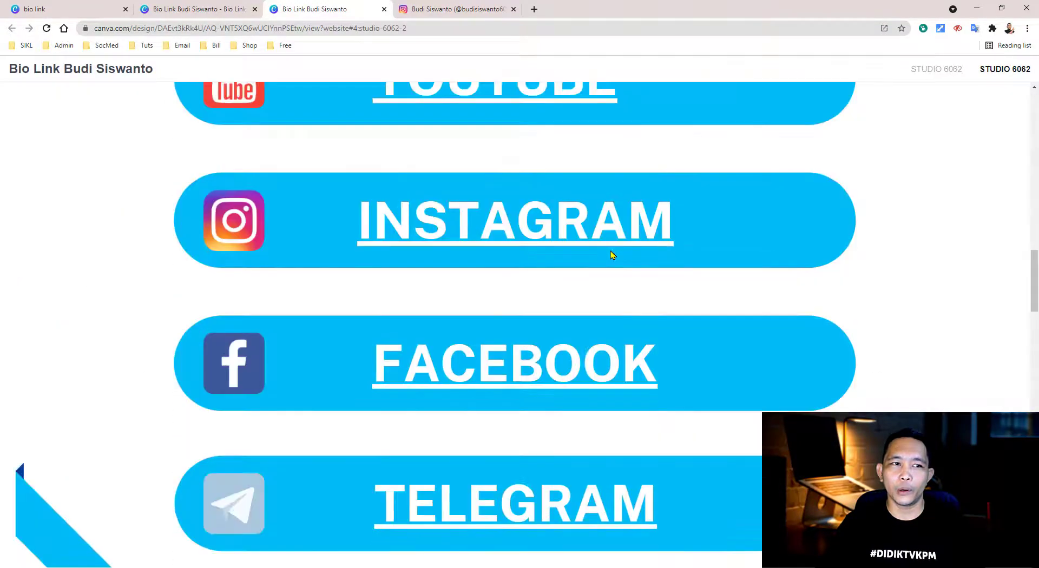
pyautogui.scroll(-10, 612, 255)
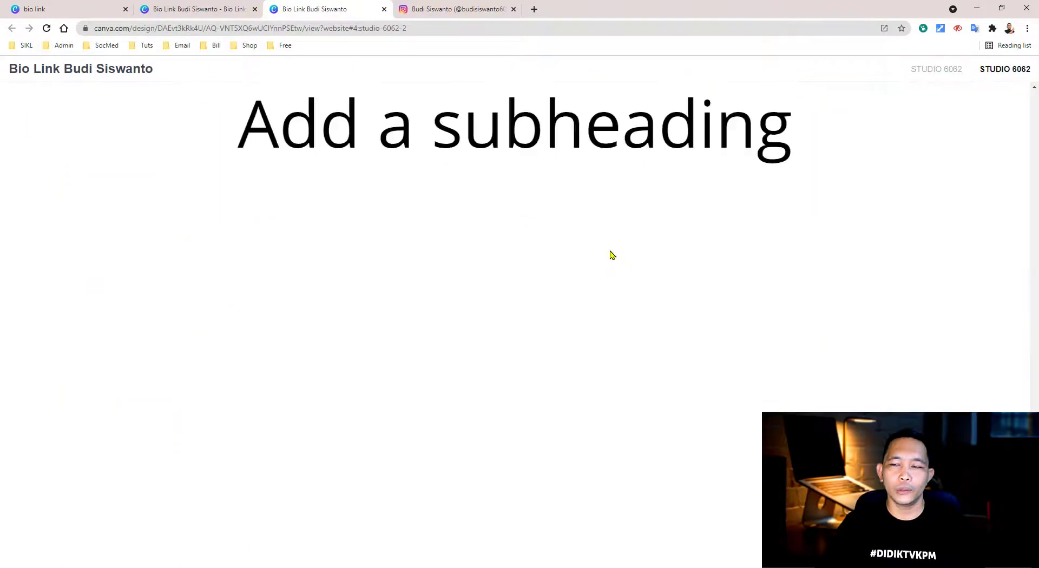
pyautogui.scroll(5, 608, 258)
pyautogui.scroll(20, 608, 270)
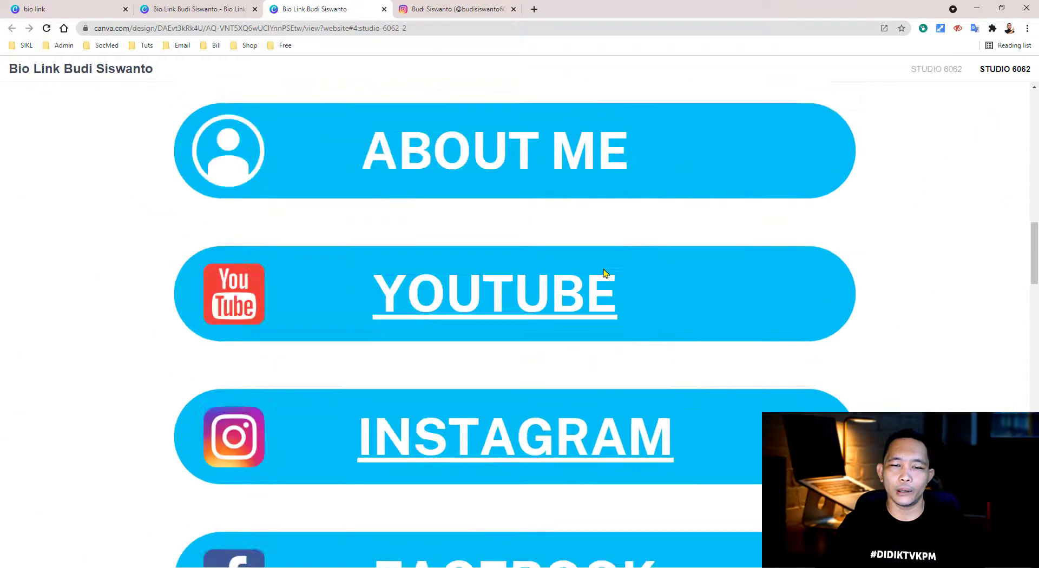
pyautogui.scroll(-5, 602, 269)
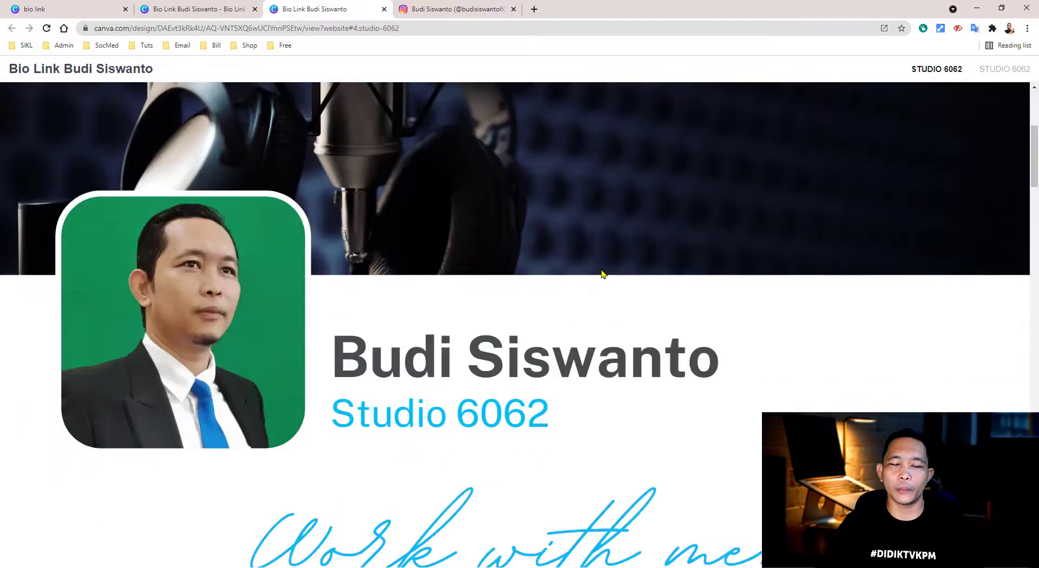
pyautogui.scroll(-7, 602, 273)
pyautogui.scroll(2, 602, 272)
pyautogui.scroll(-3, 601, 270)
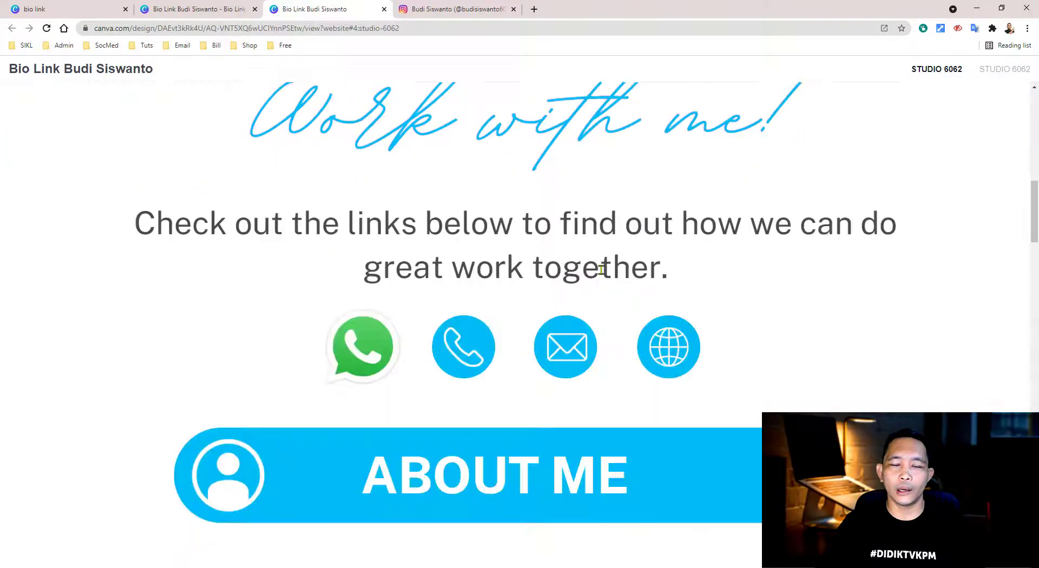
pyautogui.scroll(8, 601, 270)
pyautogui.scroll(-20, 601, 271)
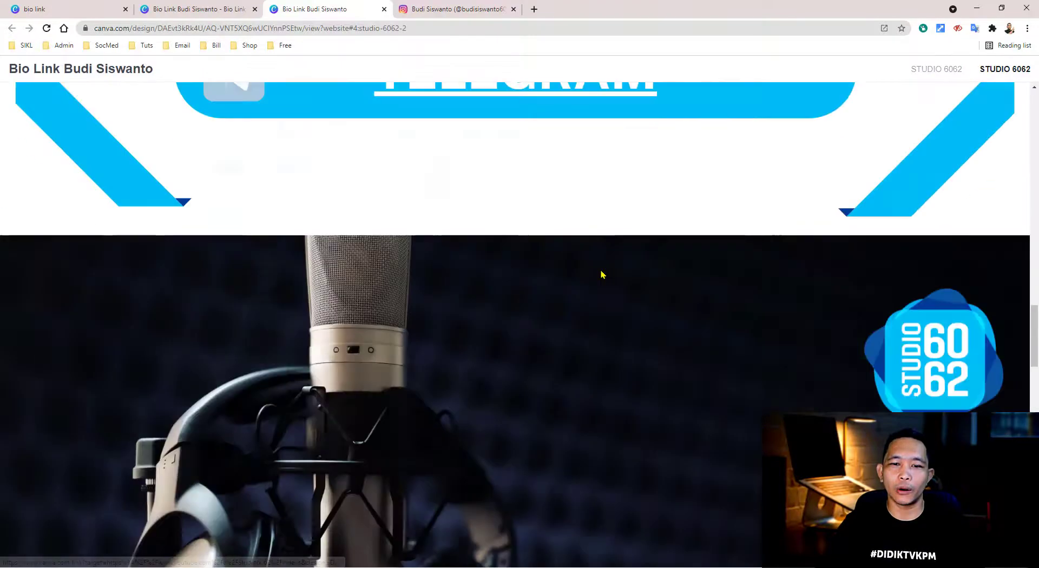
pyautogui.scroll(-5, 483, 246)
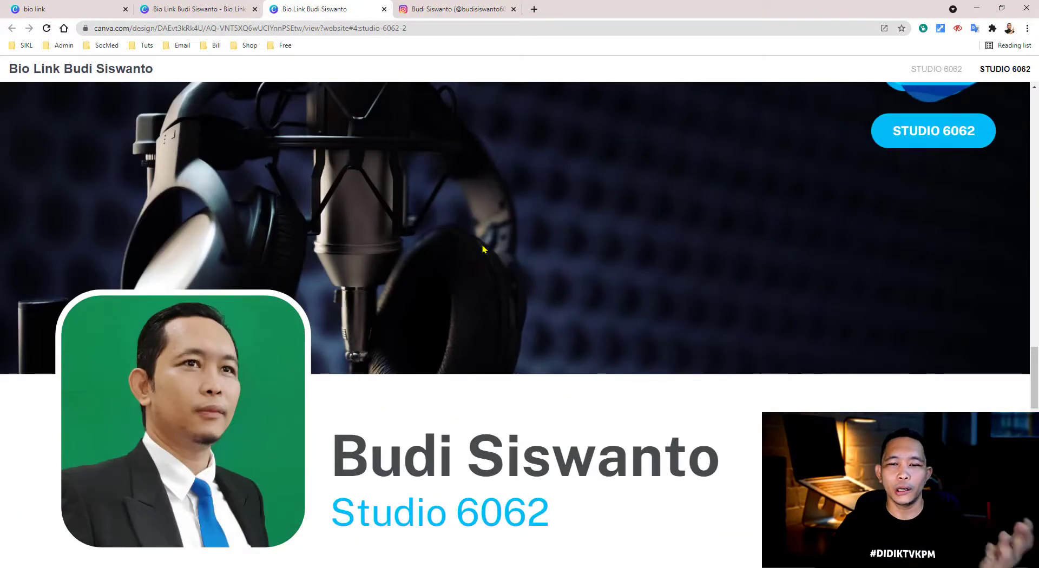
pyautogui.scroll(-2, 484, 249)
pyautogui.scroll(-8, 484, 249)
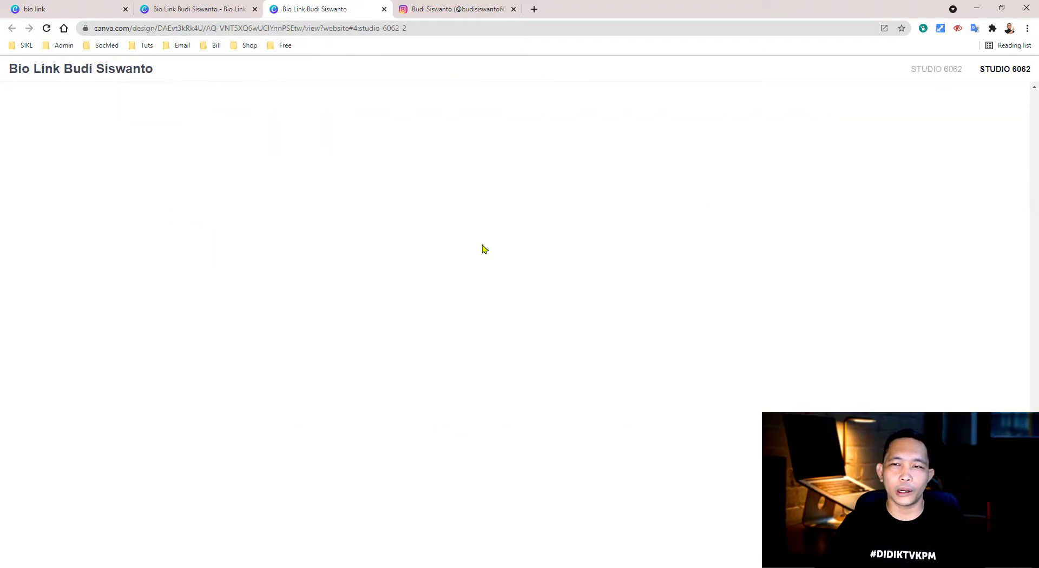
pyautogui.scroll(15, 484, 249)
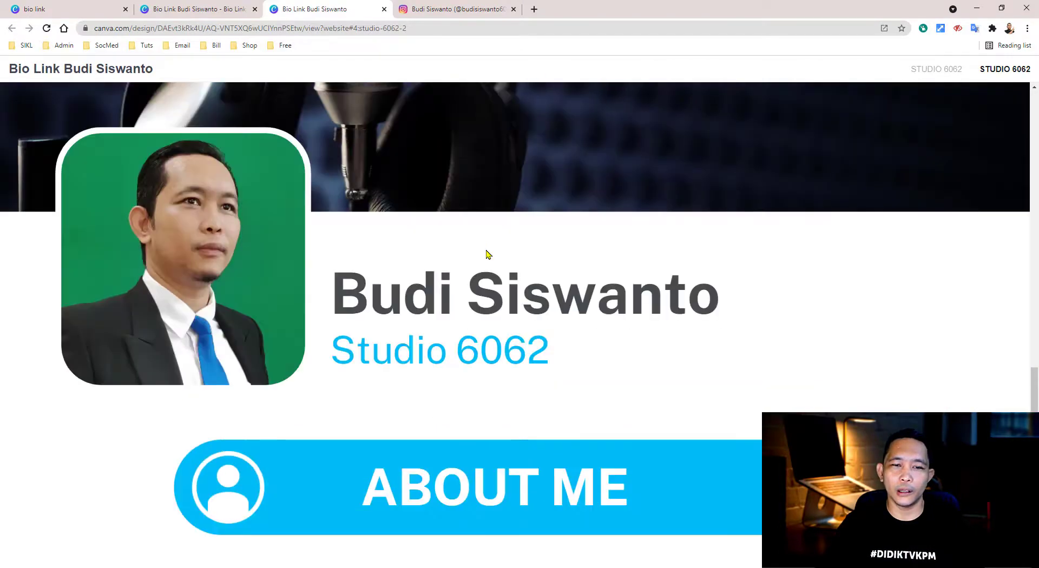
pyautogui.scroll(7, 486, 253)
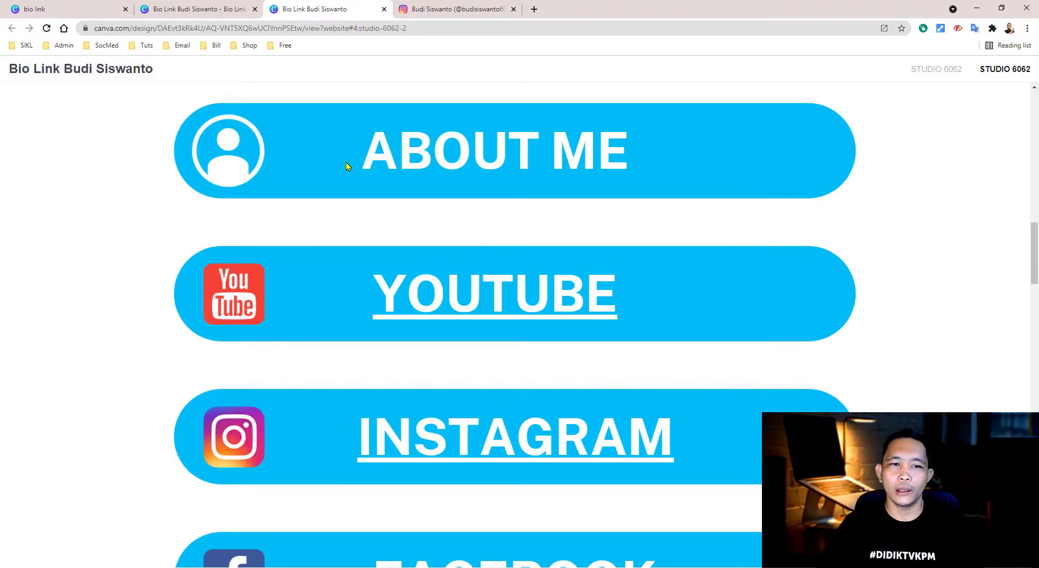
pyautogui.scroll(-10, 492, 306)
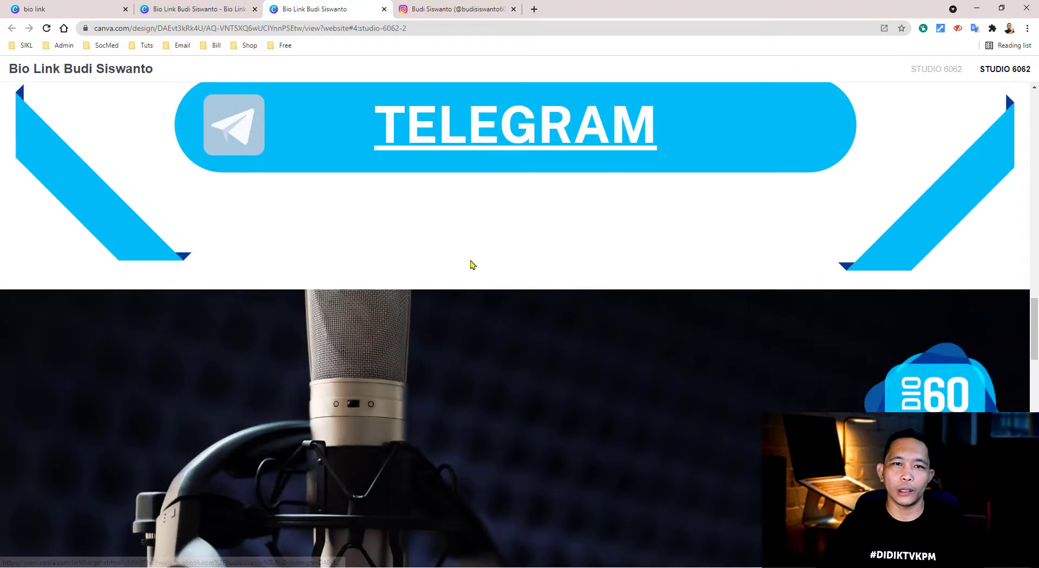
pyautogui.click(384, 10)
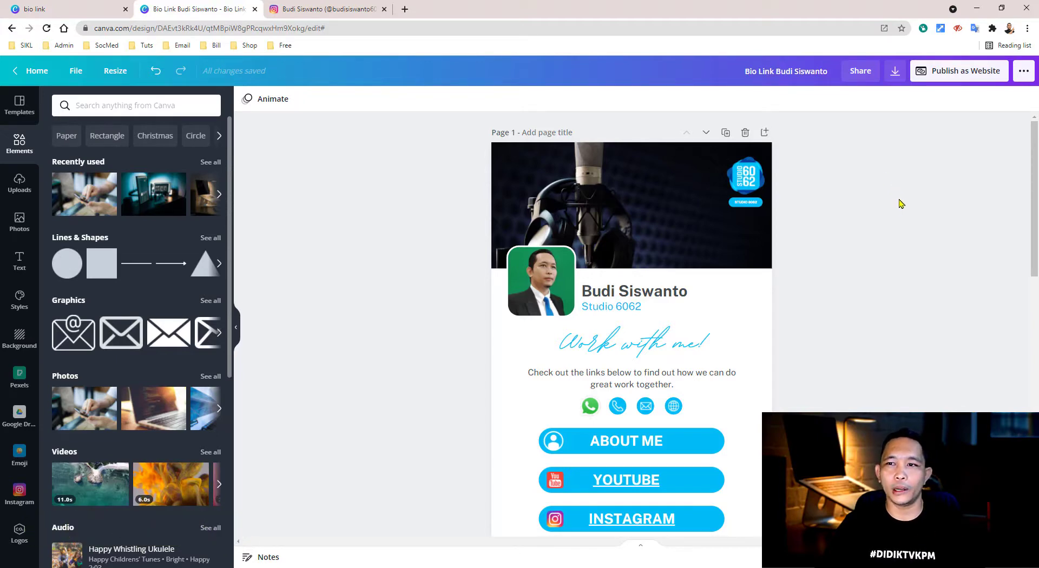
pyautogui.click(955, 73)
pyautogui.click(946, 295)
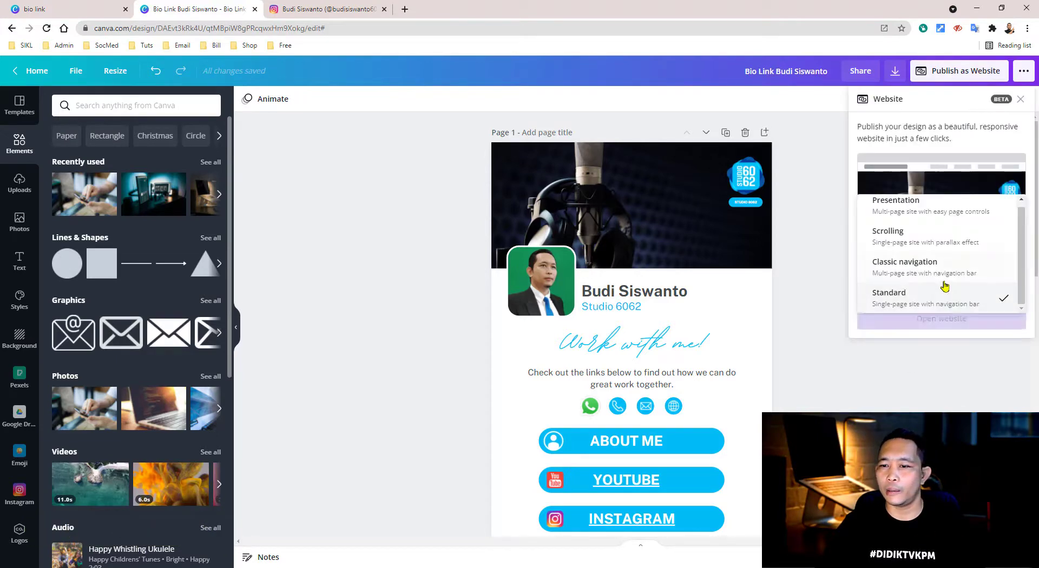
pyautogui.click(892, 235)
pyautogui.click(965, 323)
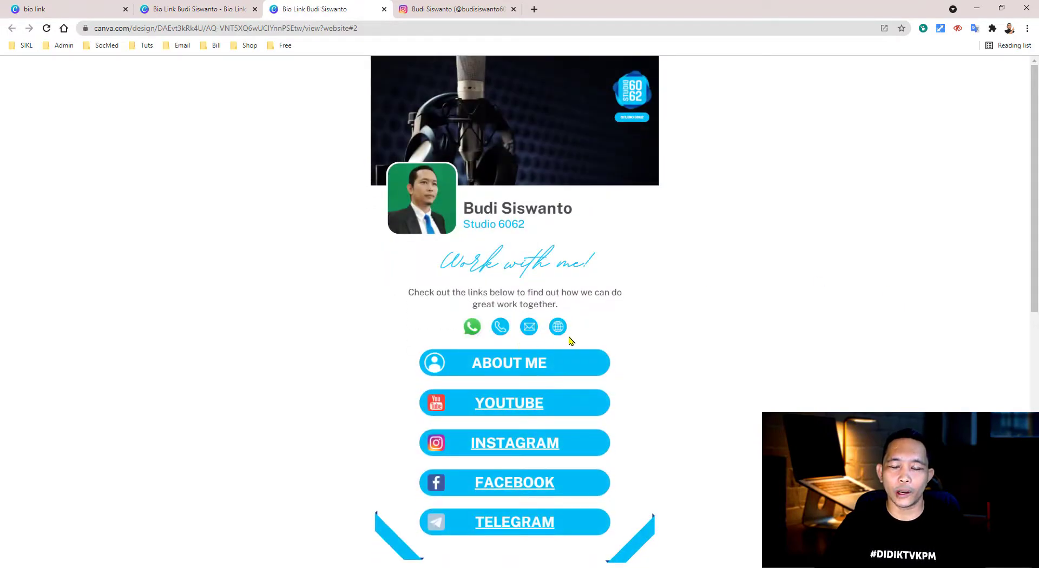
pyautogui.click(472, 328)
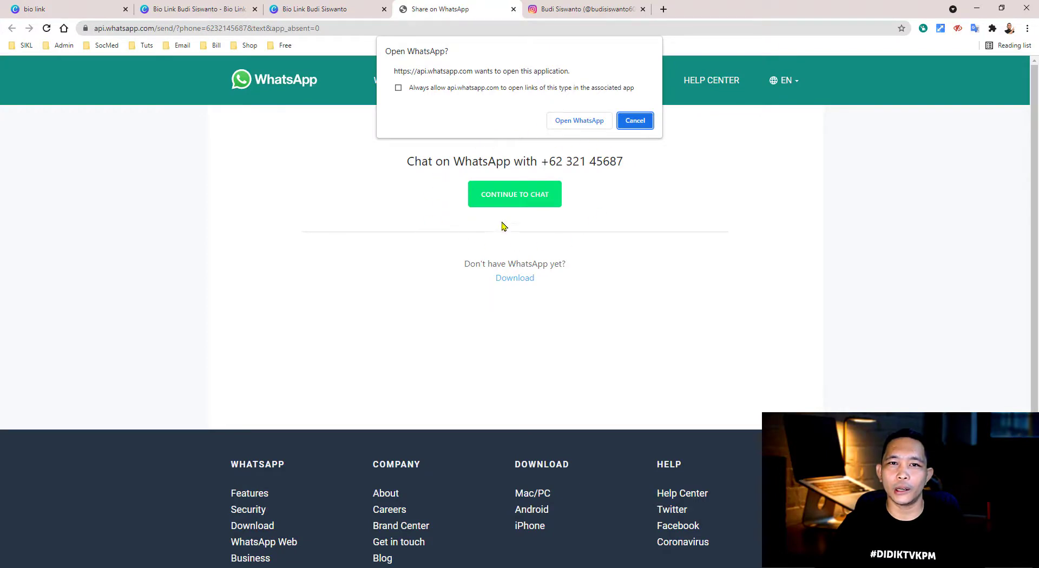
pyautogui.click(514, 8)
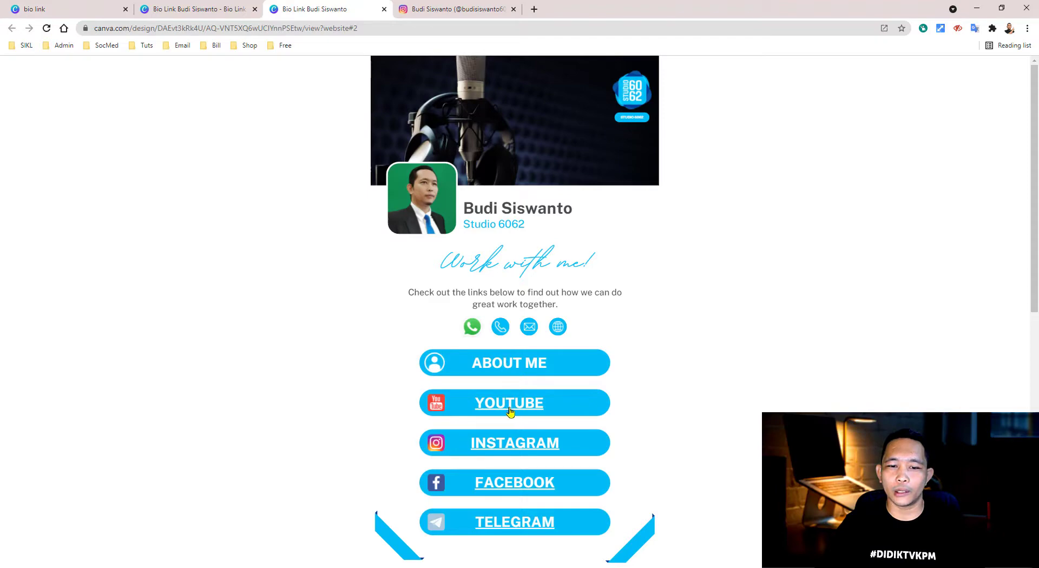
pyautogui.scroll(-2, 525, 411)
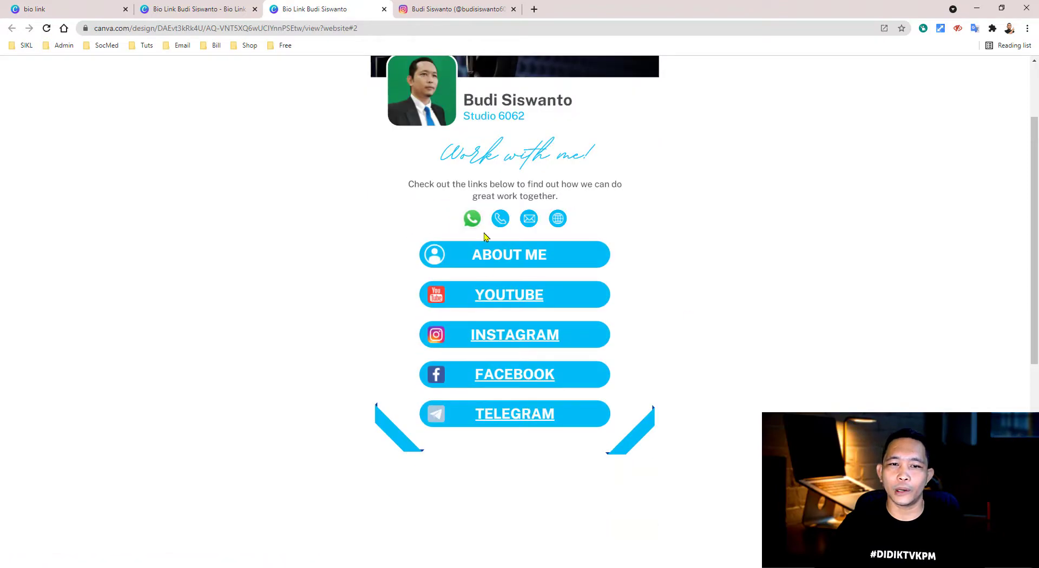
pyautogui.scroll(-6, 588, 248)
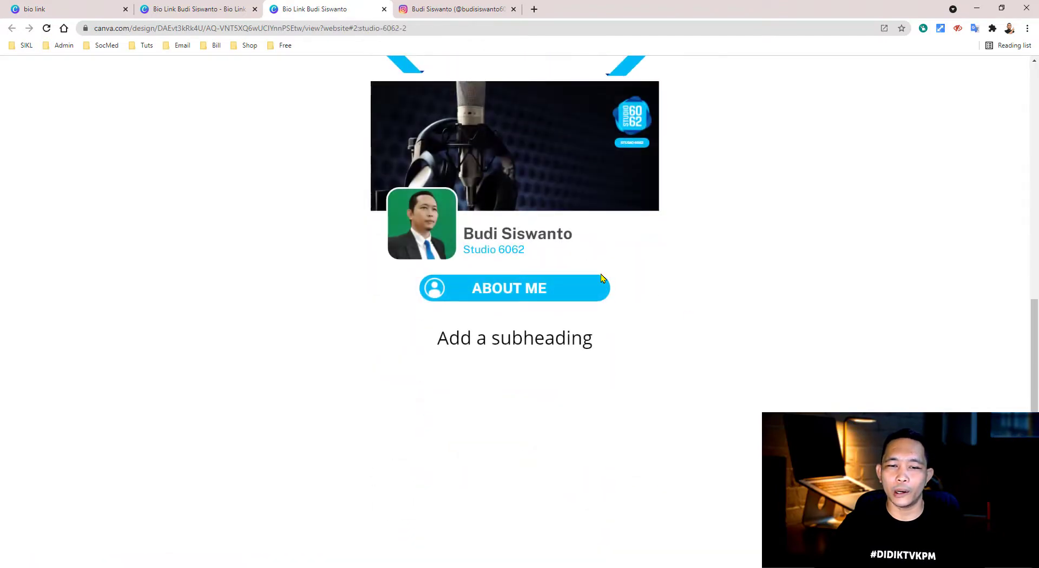
pyautogui.scroll(7, 602, 281)
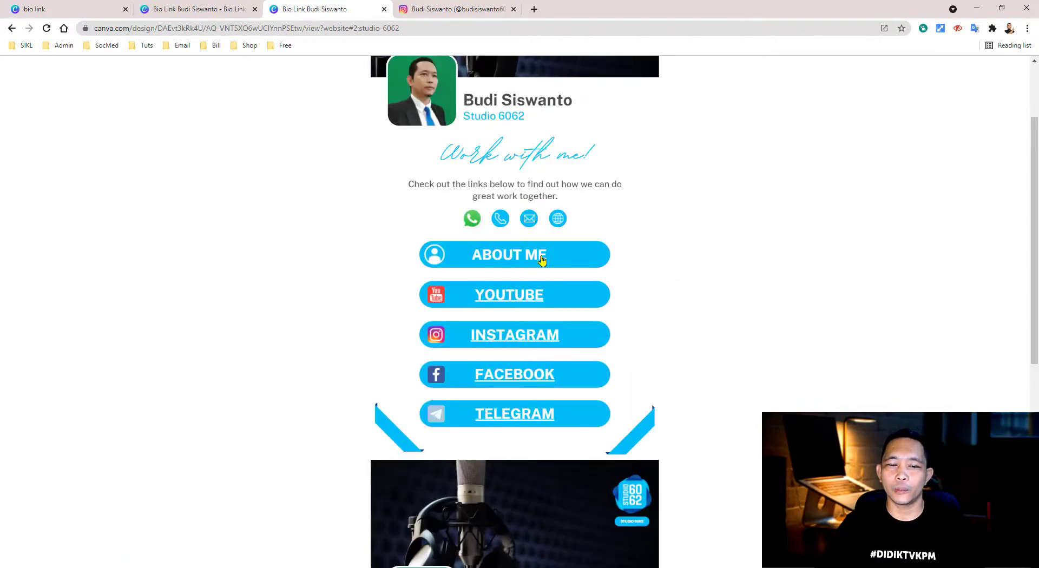
pyautogui.click(539, 257)
pyautogui.scroll(9, 638, 296)
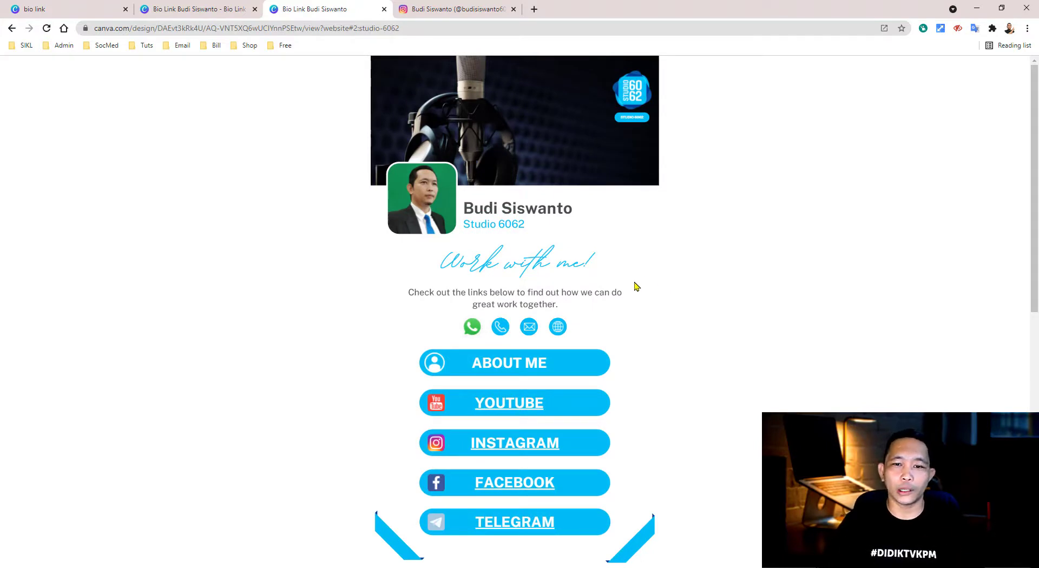
# - Open Instagram's Edit Profile page and select the Website field
pyautogui.click(478, 11)
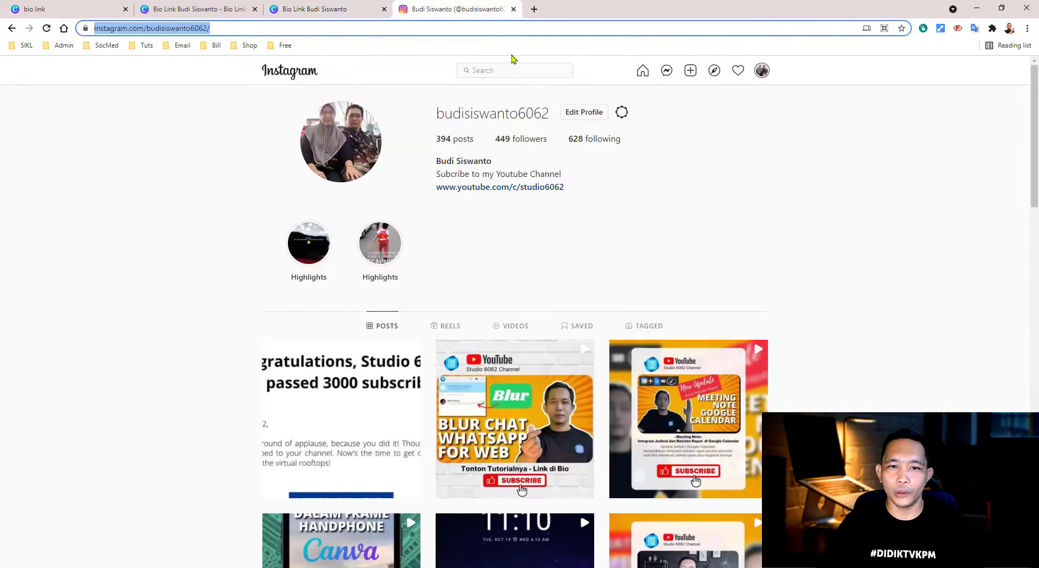
pyautogui.click(595, 112)
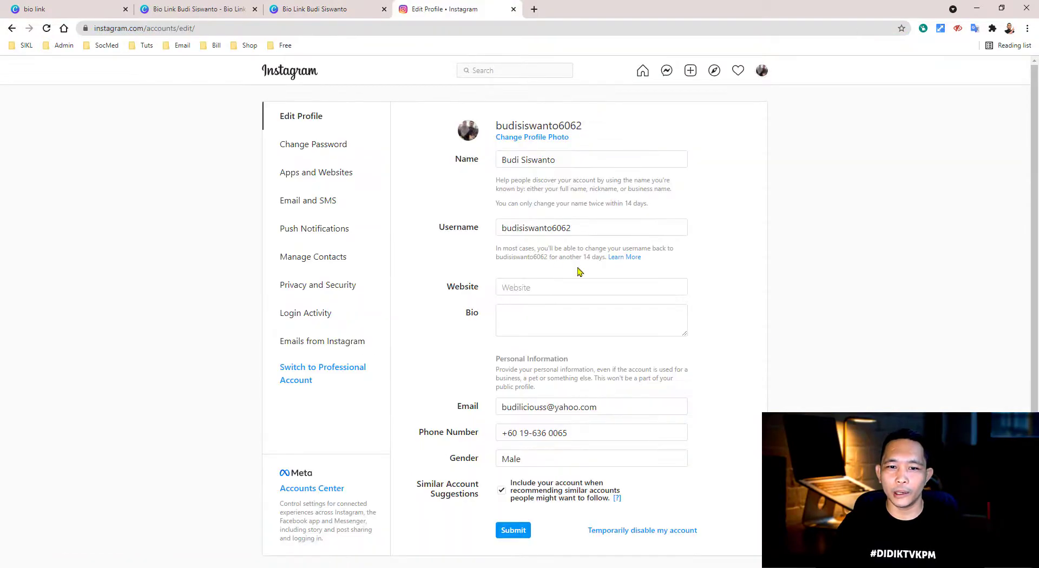
pyautogui.click(558, 288)
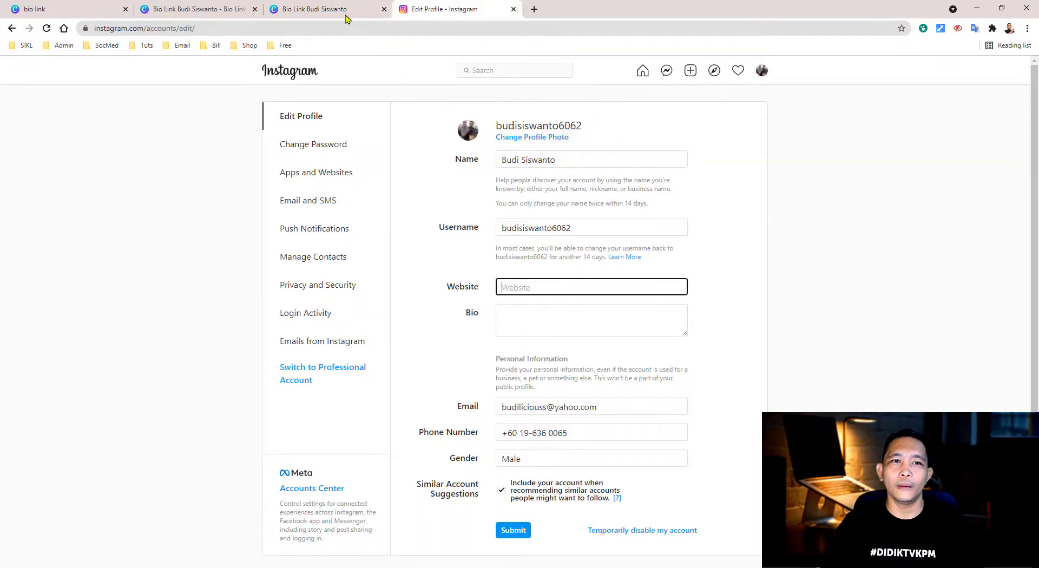
# - Copy the published bio-link site's URL and open a new blank browser tab
pyautogui.click(342, 11)
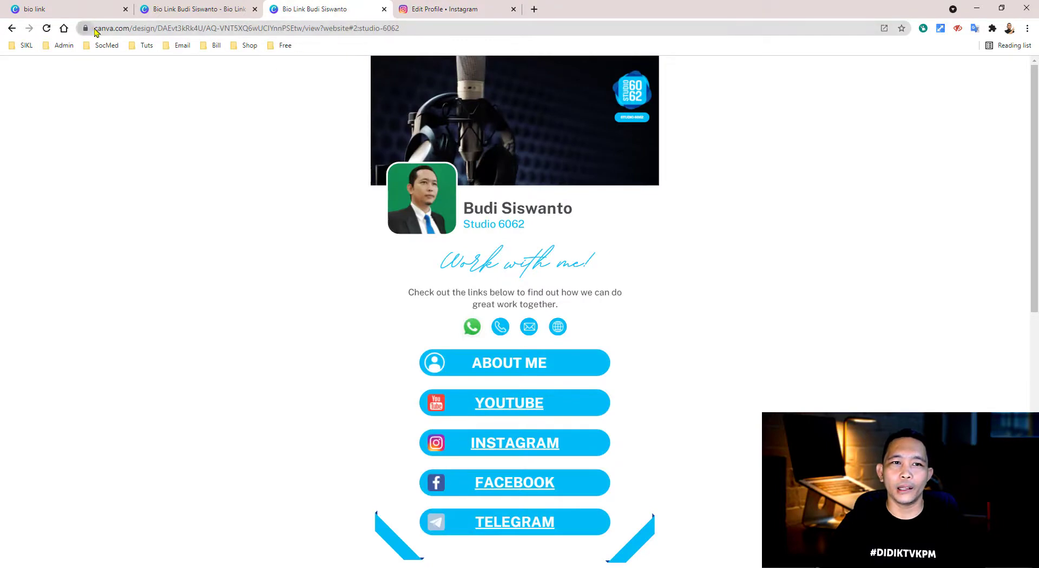
pyautogui.click(130, 31)
pyautogui.moveTo(142, 32); pyautogui.dragTo(260, 35)
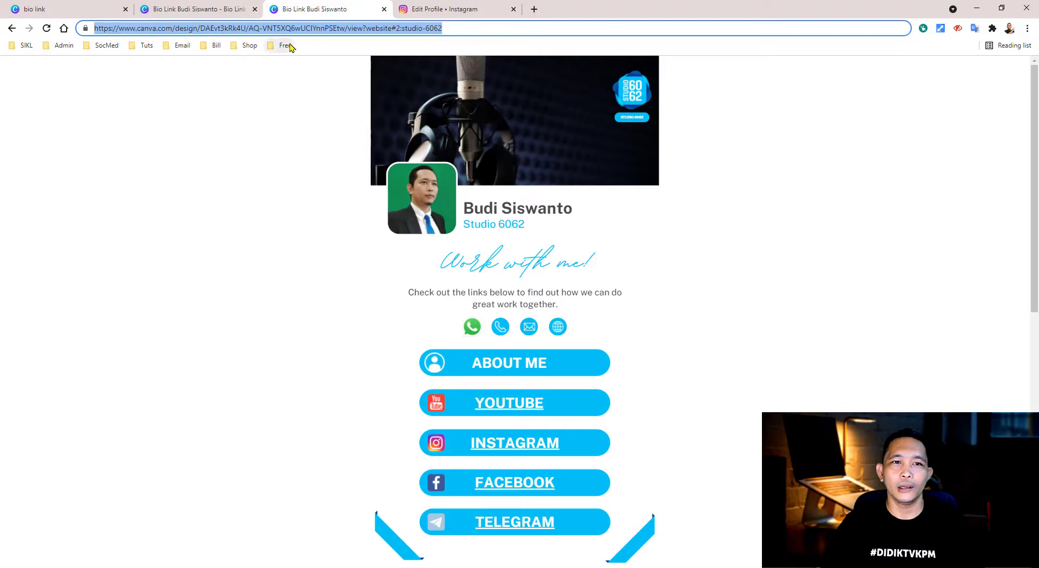
pyautogui.rightClick(348, 33)
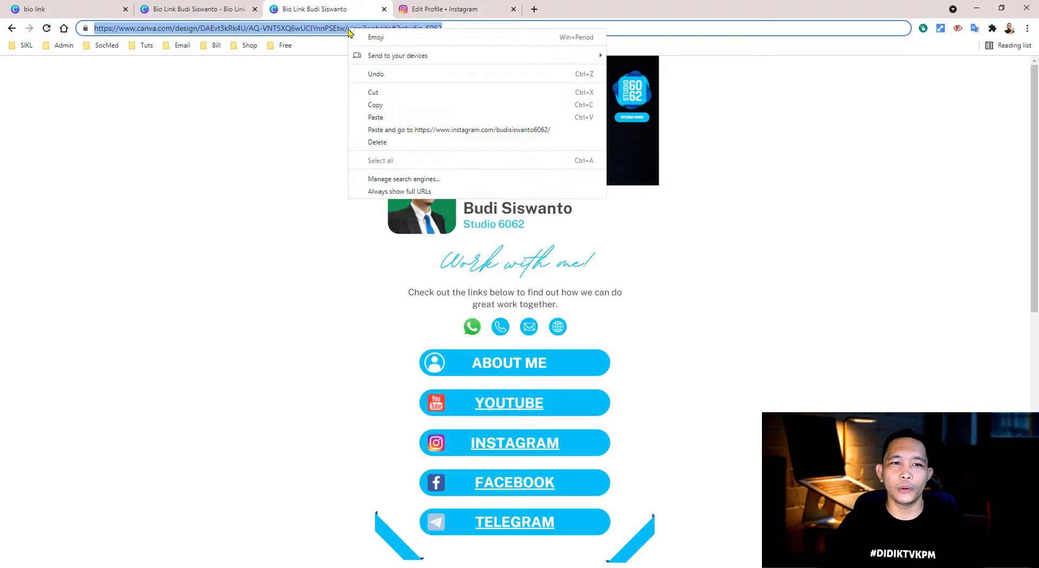
pyautogui.click(389, 107)
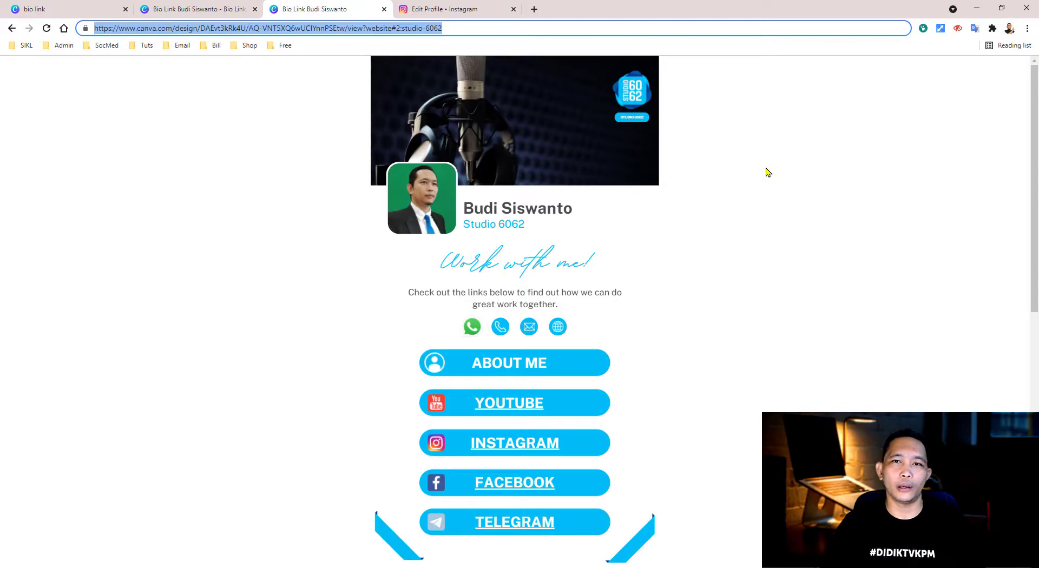
pyautogui.click(768, 172)
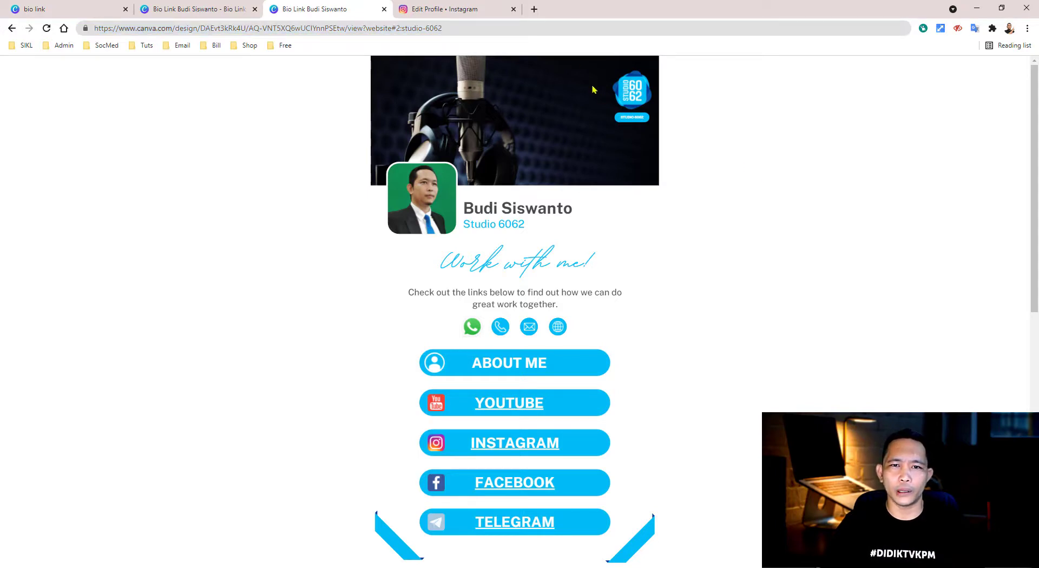
pyautogui.click(535, 9)
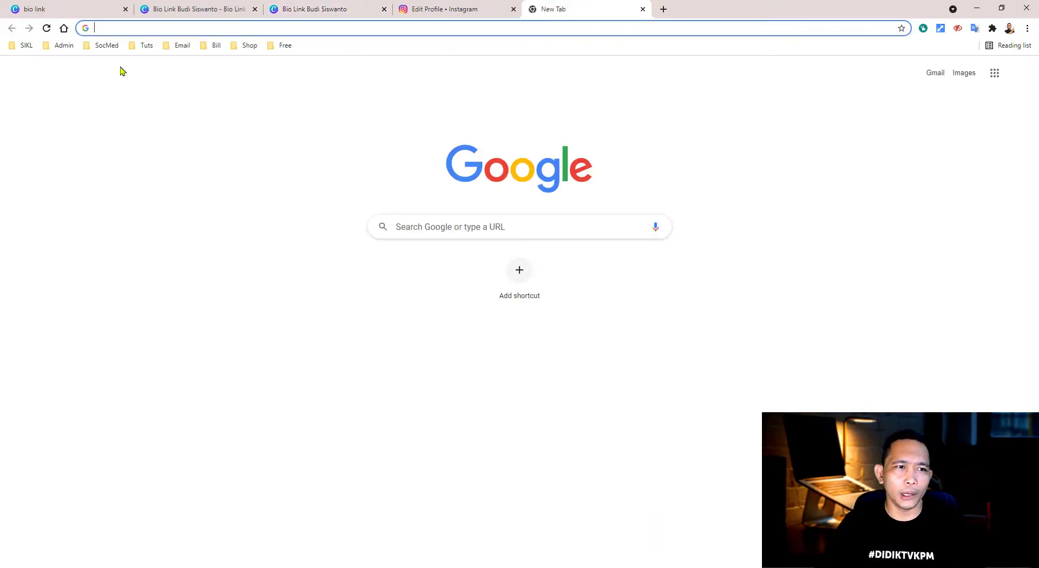
# - Open Bitly from the SocMed bookmarks, dismiss the tip, and start a new short link
pyautogui.click(108, 46)
pyautogui.click(124, 165)
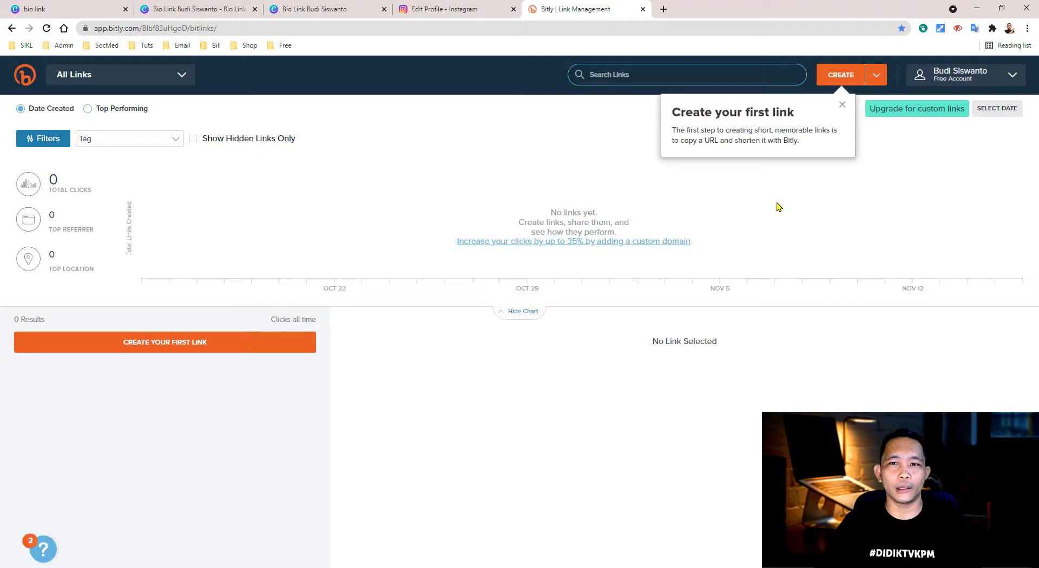
pyautogui.click(842, 106)
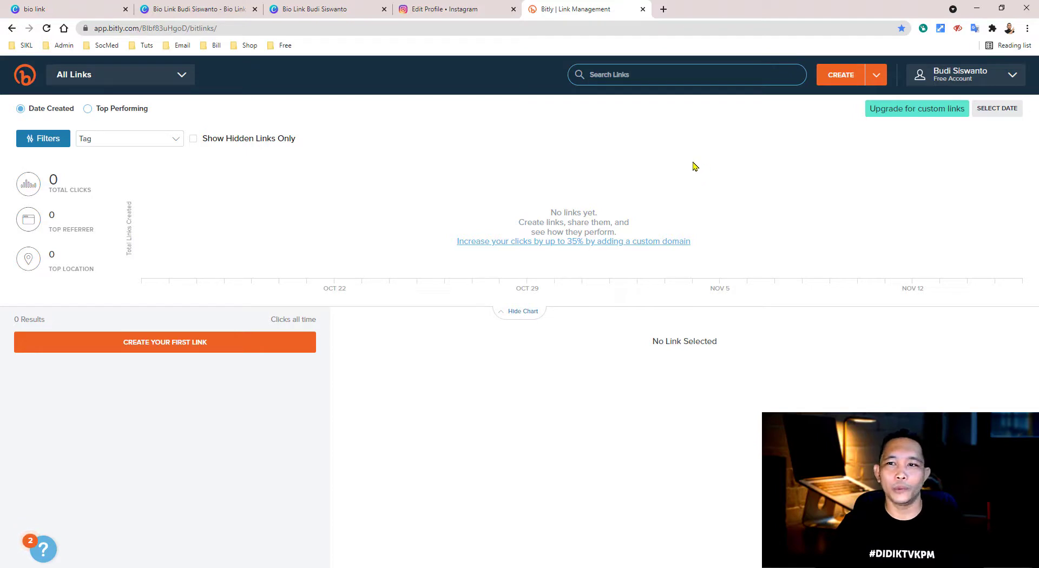
pyautogui.click(842, 77)
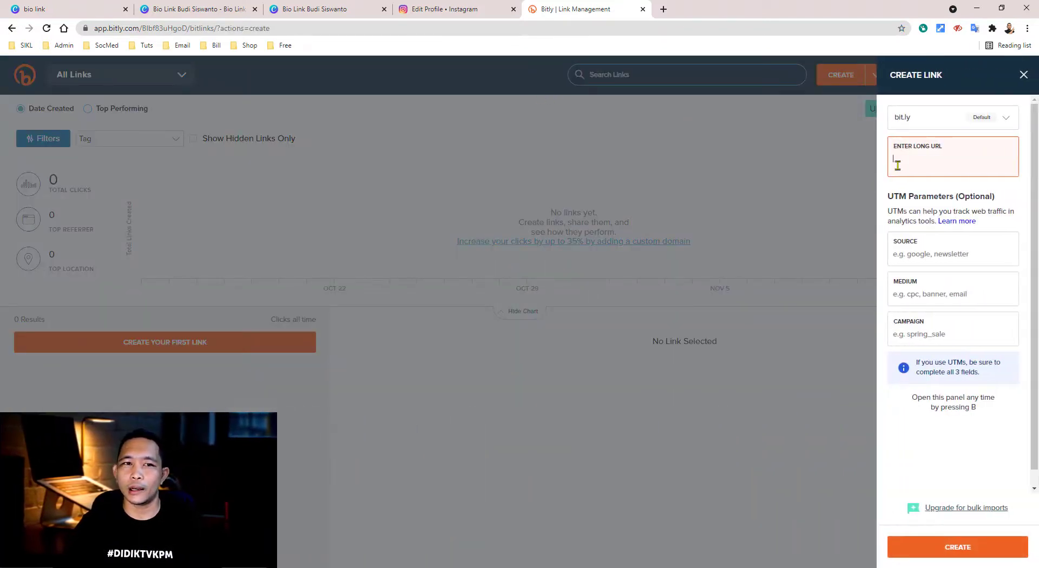
# - Paste the copied Canva site URL as the long URL and create the bit.ly/3ngA0SM link
pyautogui.click(313, 9)
pyautogui.click(315, 28)
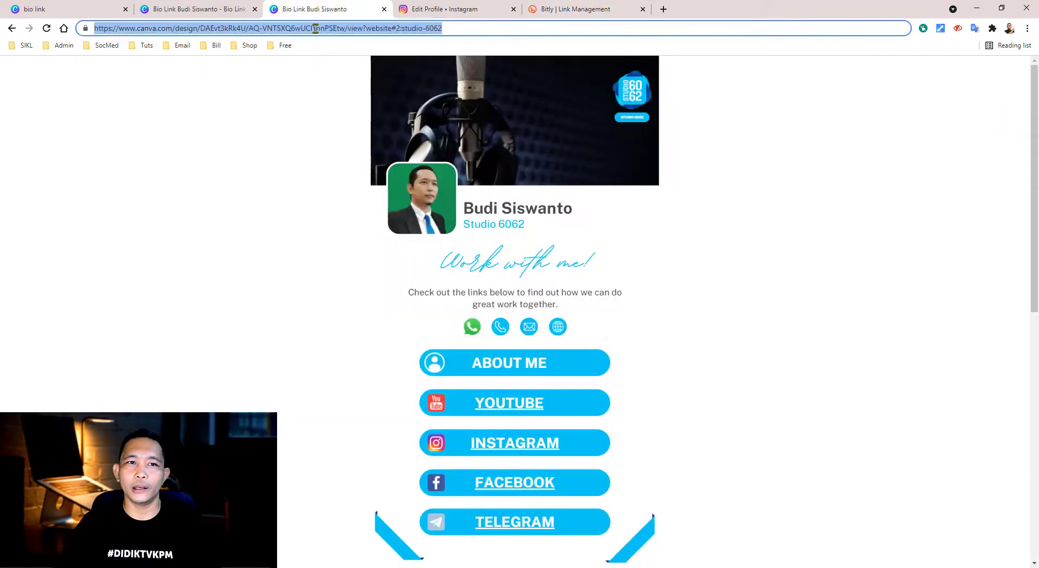
pyautogui.rightClick(316, 28)
pyautogui.click(342, 105)
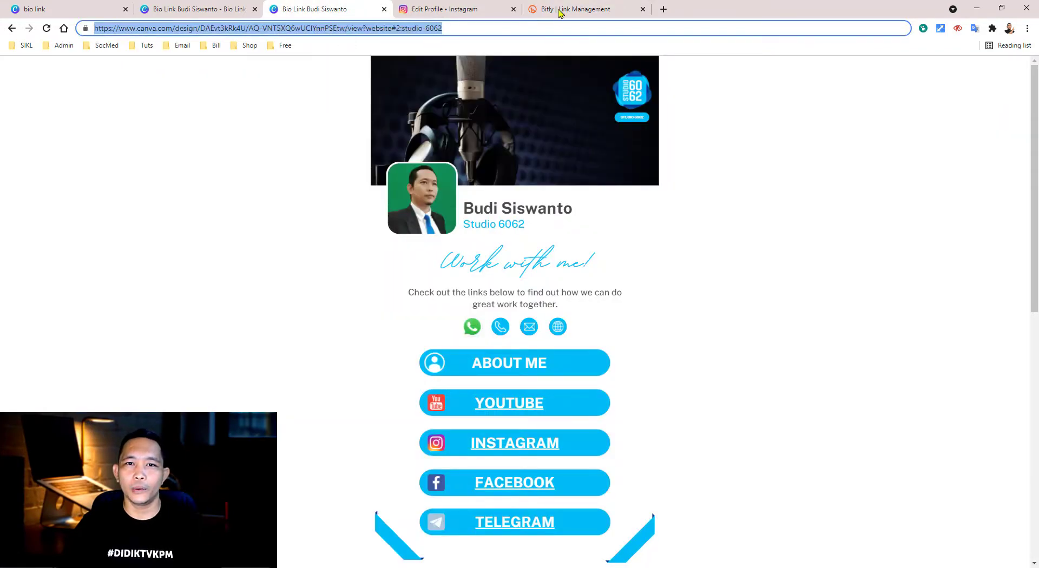
pyautogui.click(560, 11)
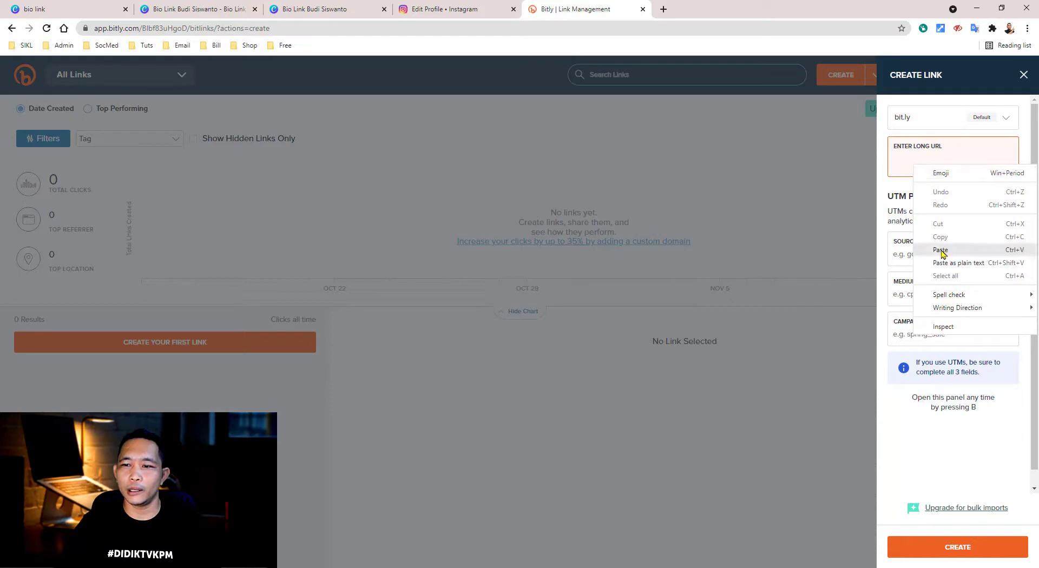
pyautogui.click(941, 250)
pyautogui.click(999, 529)
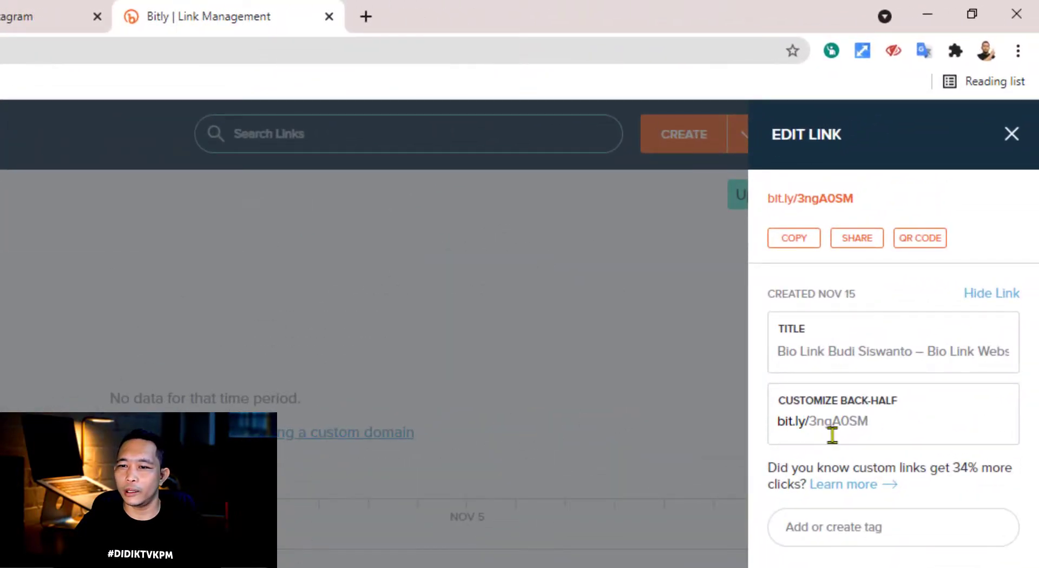
# - Replace the short link's back-half with the Instagram username, save it, and copy the link
pyautogui.moveTo(886, 422); pyautogui.dragTo(817, 422)
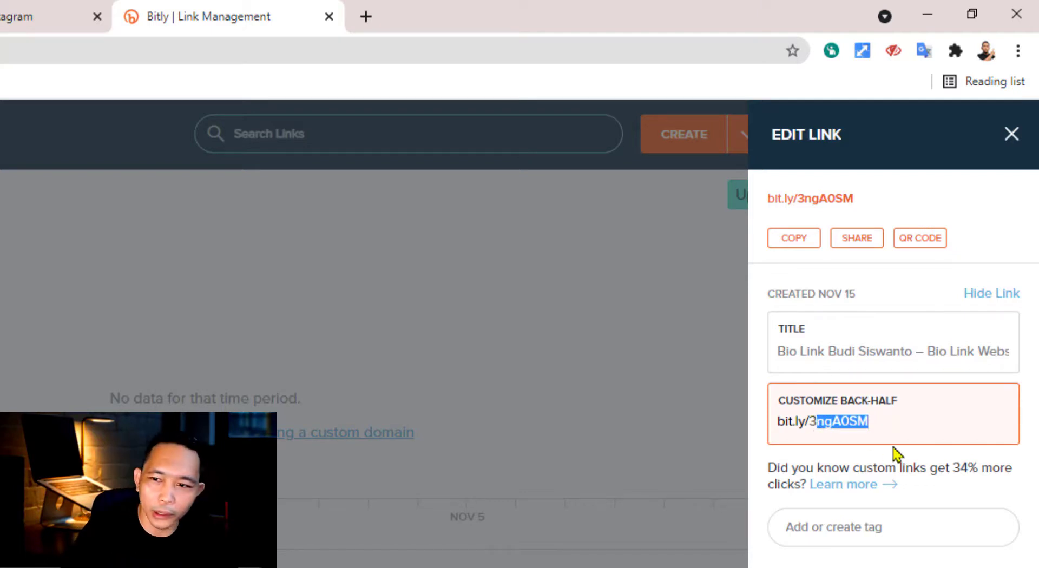
pyautogui.press('BackSpace')
pyautogui.press('BackSpace')
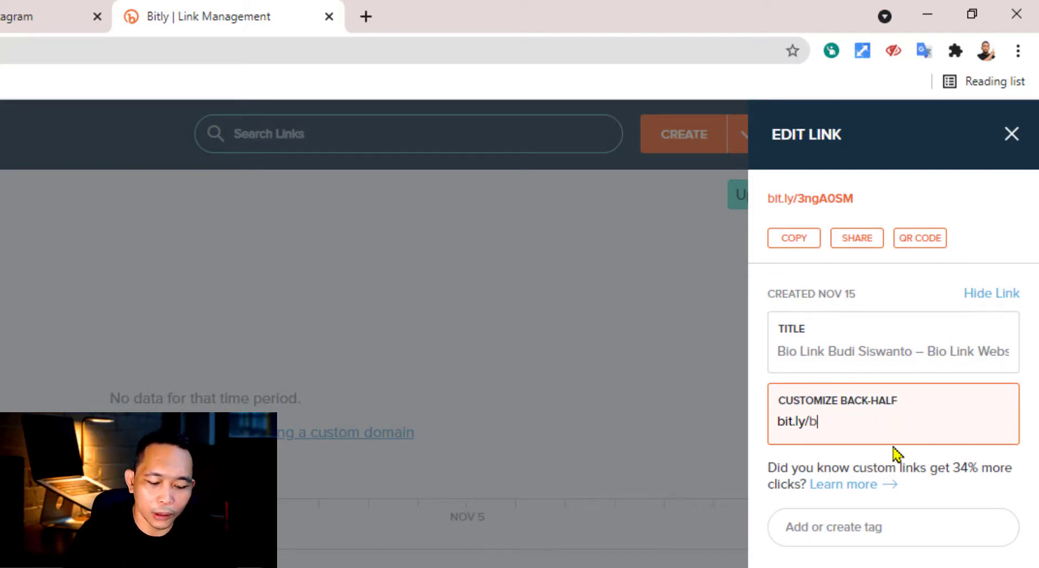
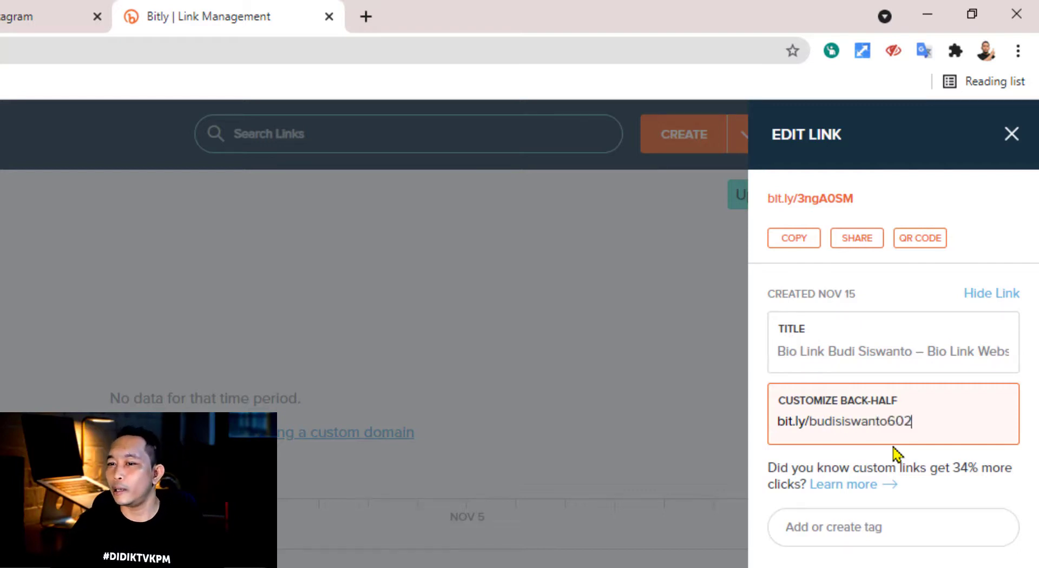
pyautogui.click(903, 421)
pyautogui.write('6')
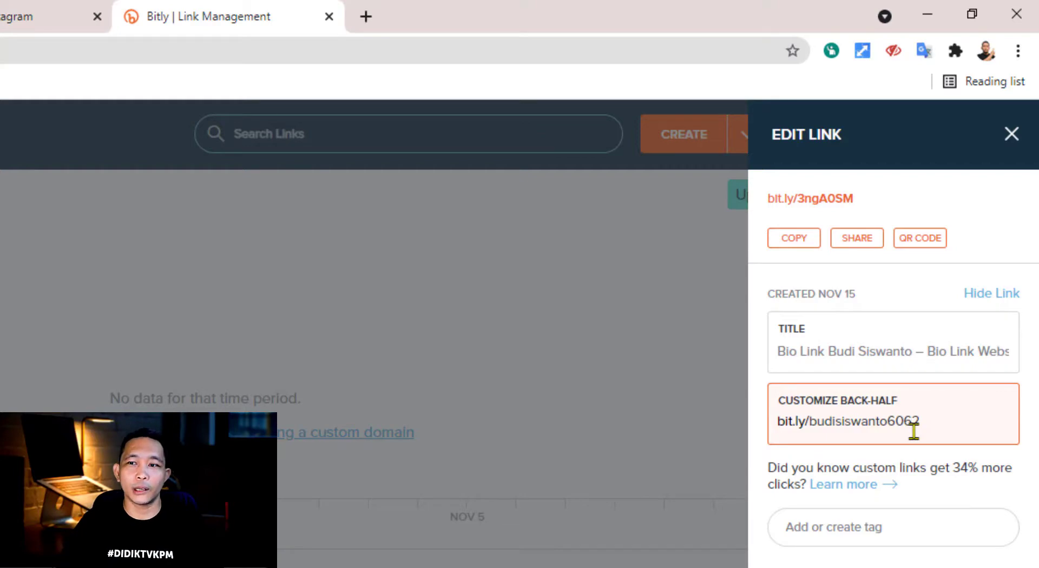
pyautogui.moveTo(934, 422); pyautogui.dragTo(867, 420)
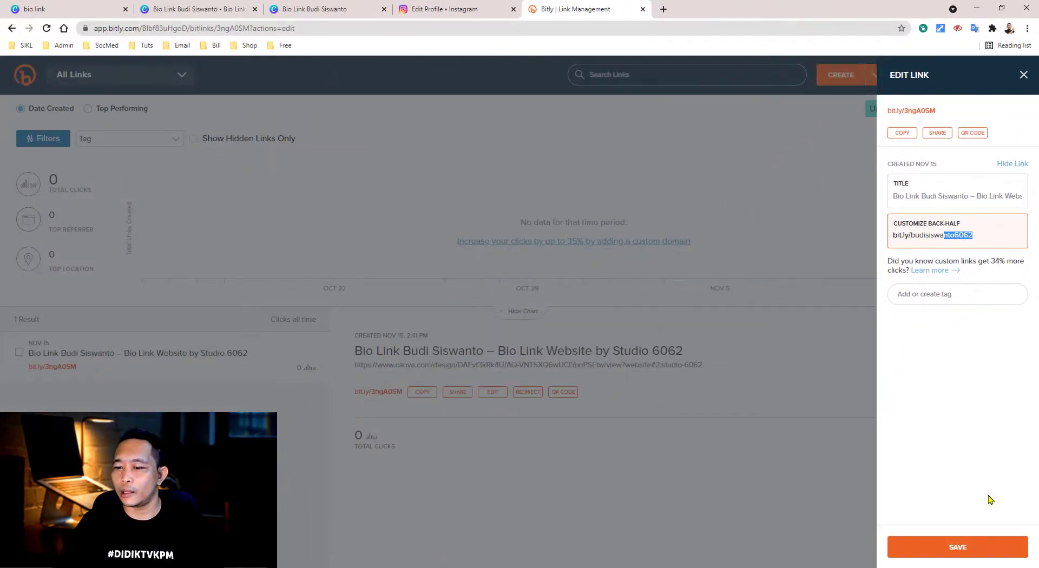
pyautogui.click(973, 546)
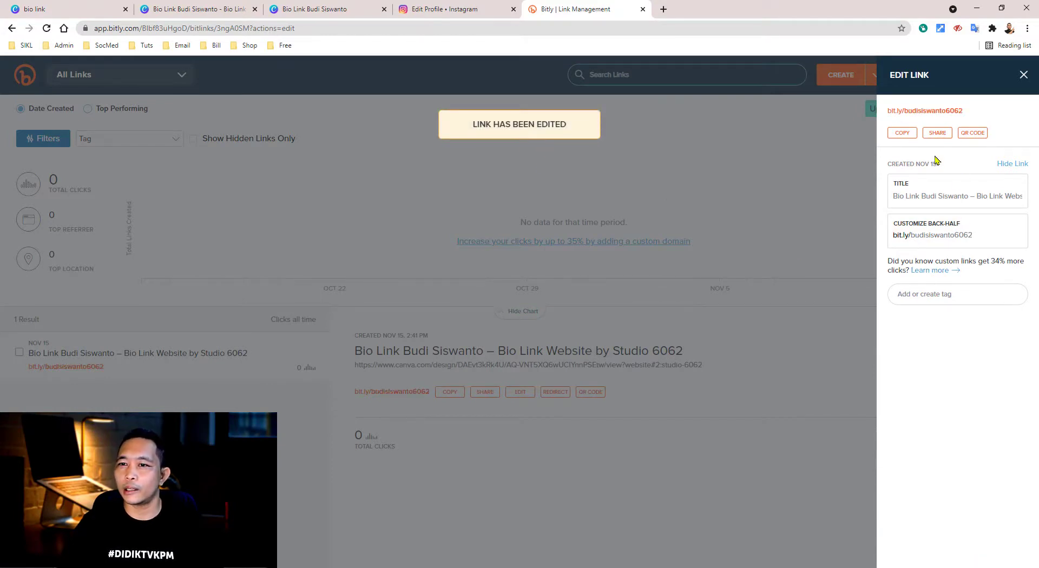
pyautogui.click(902, 133)
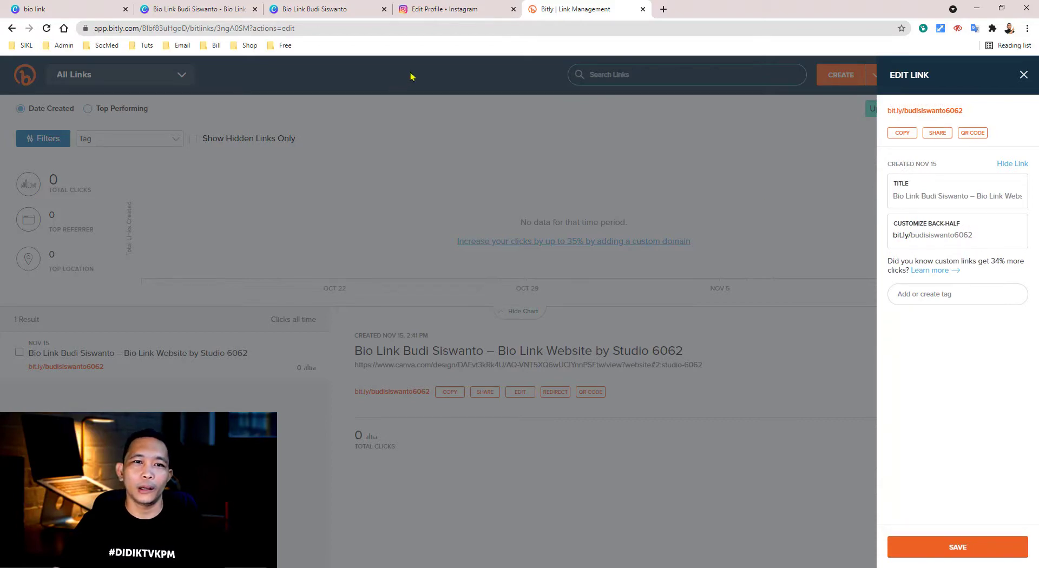
pyautogui.click(436, 12)
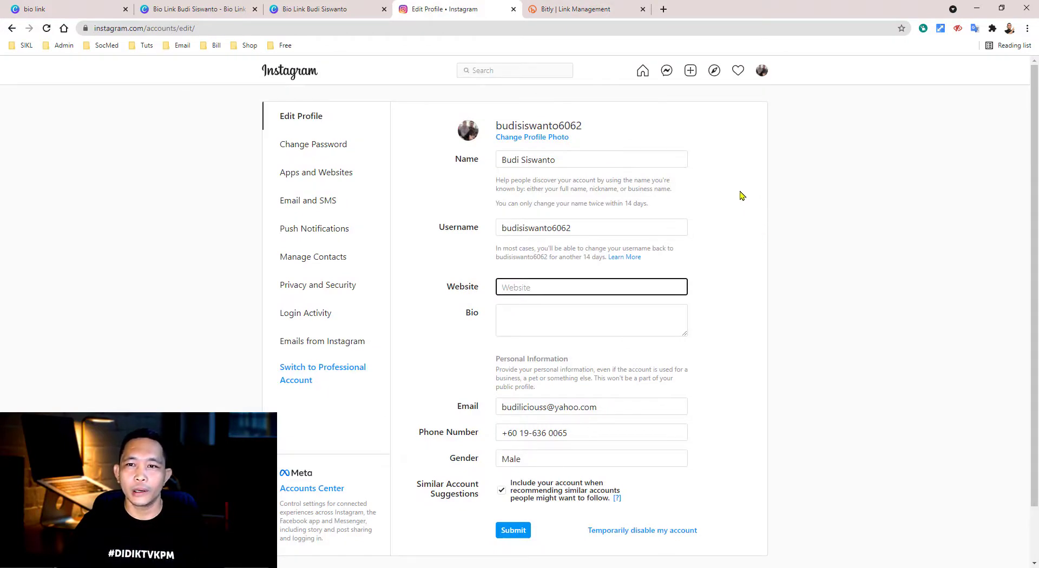
# - Paste the custom bit.ly short link into the profile's Website field and save it
pyautogui.click(762, 70)
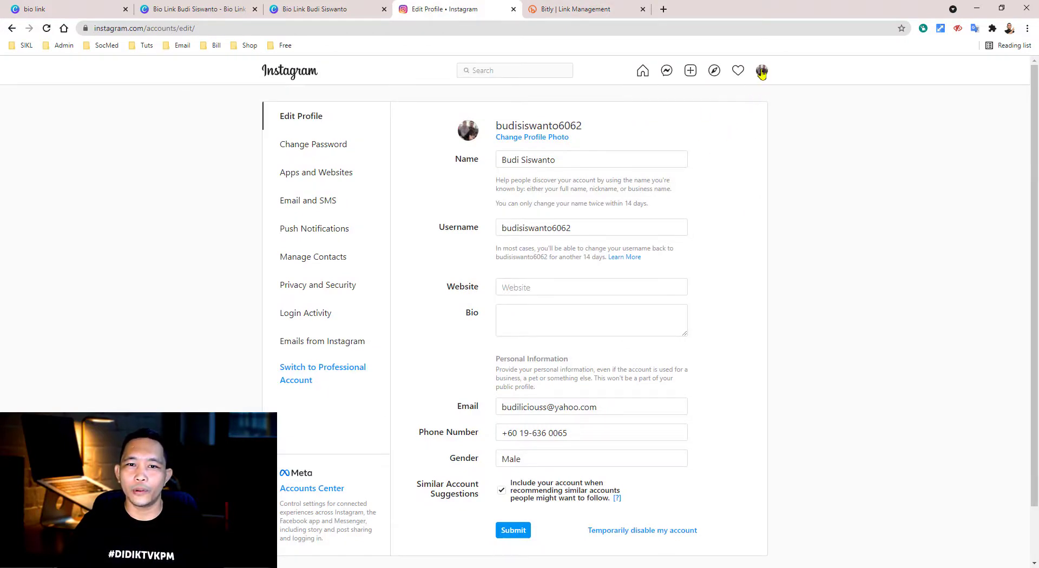
pyautogui.click(710, 98)
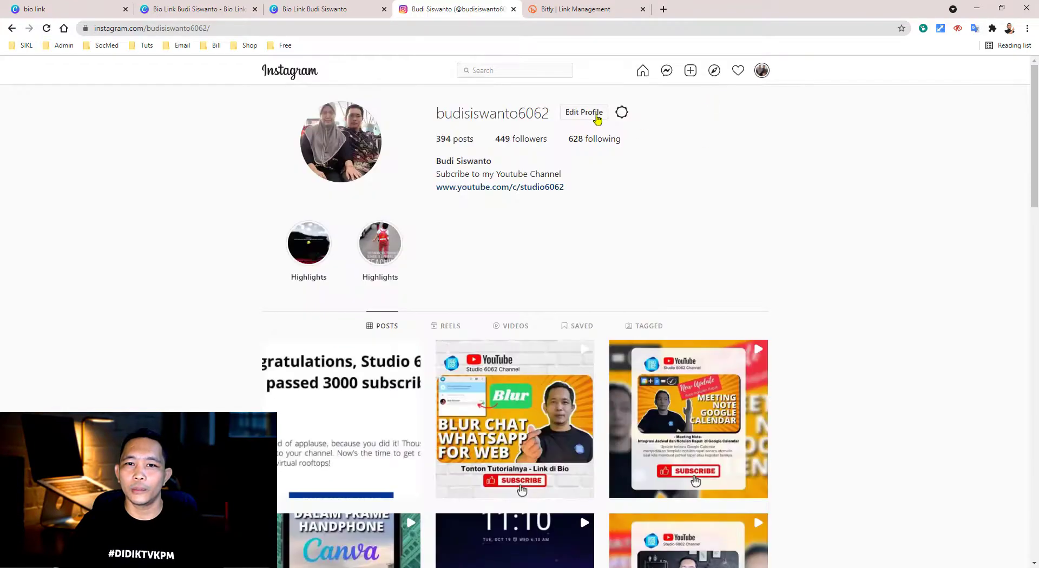
pyautogui.click(591, 113)
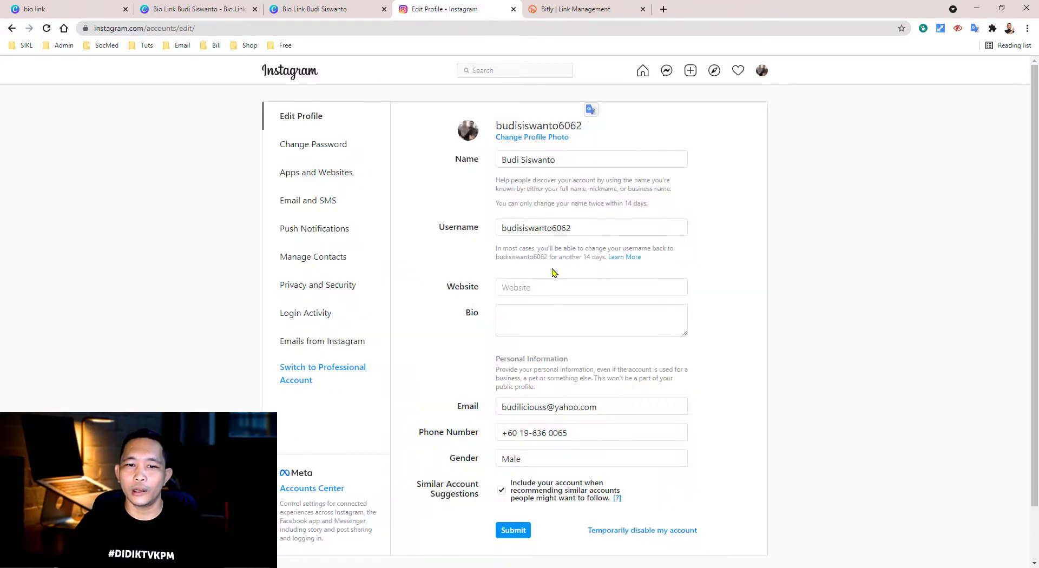
pyautogui.click(524, 287)
pyautogui.rightClick(524, 286)
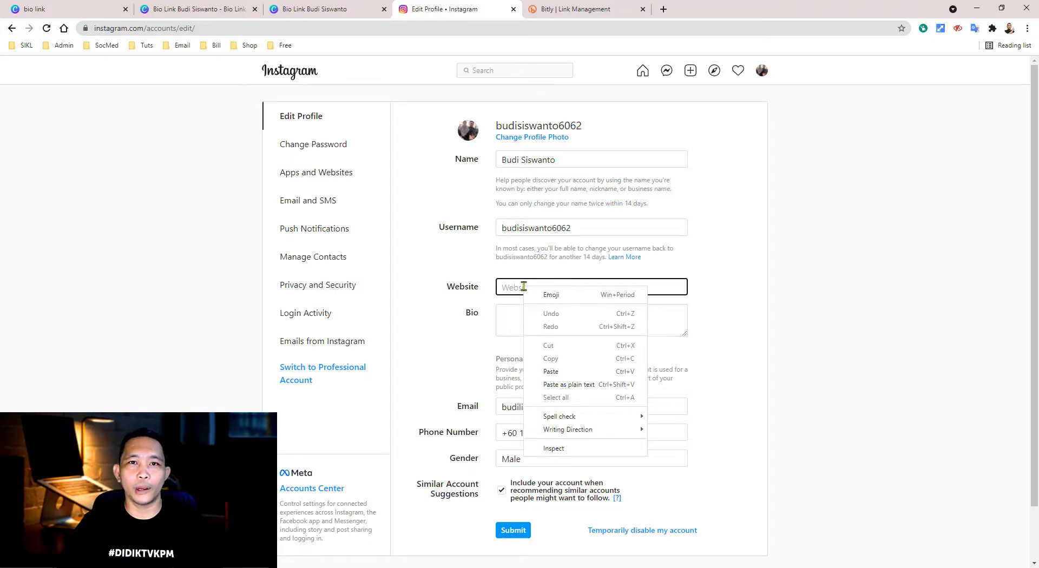
pyautogui.click(557, 372)
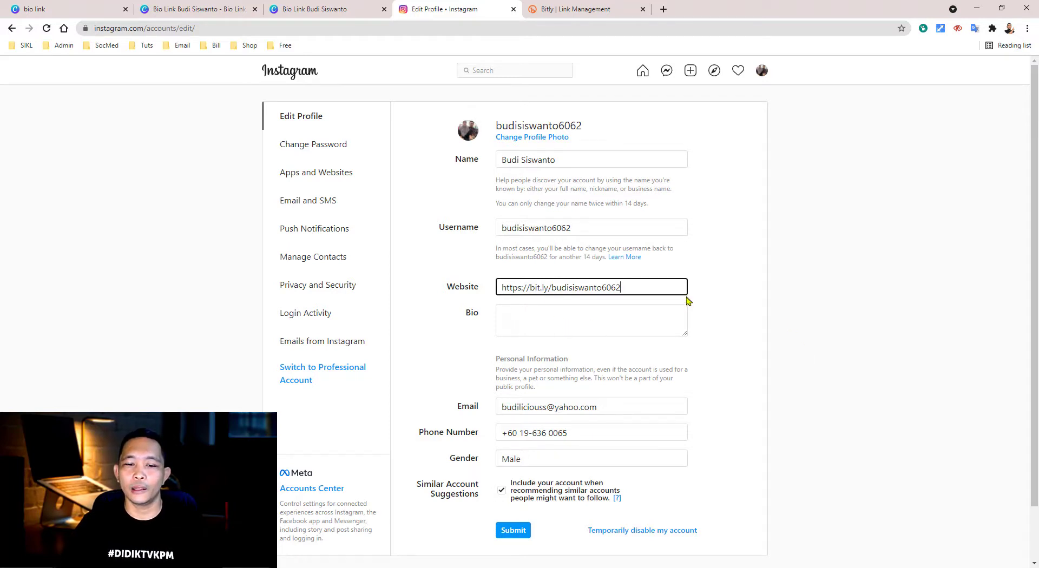
pyautogui.click(514, 531)
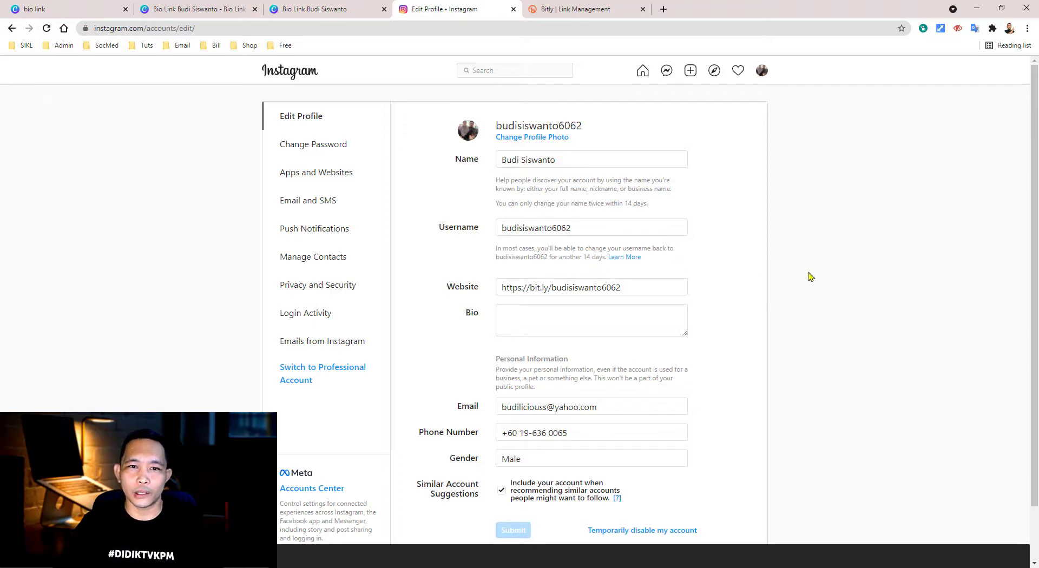
# - Reopen the Instagram profile page to confirm the short link now appears
pyautogui.click(644, 74)
pyautogui.click(760, 74)
pyautogui.click(717, 95)
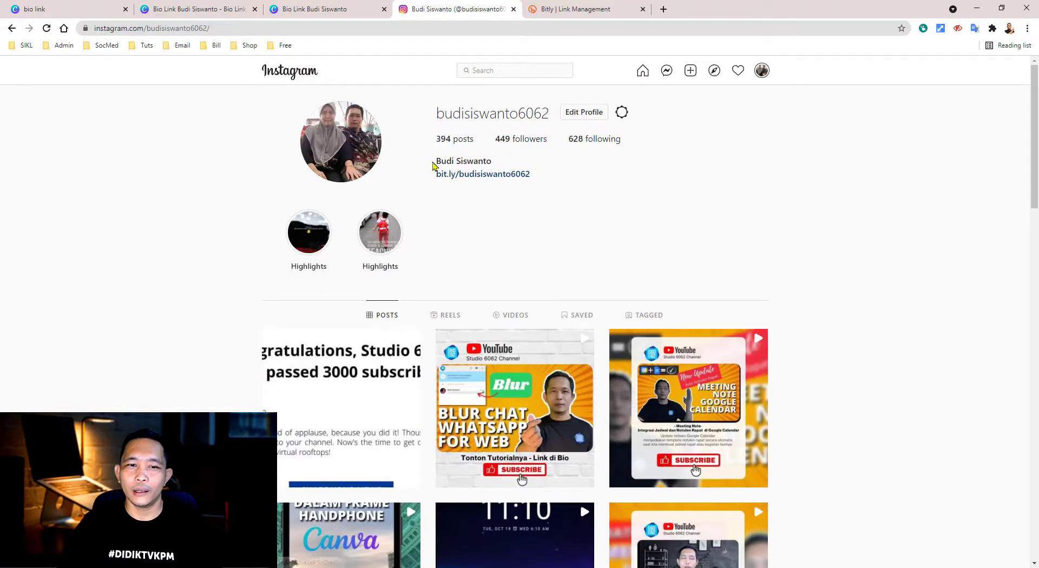
# - Follow the bit.ly link under the display name on the Instagram profile
pyautogui.moveTo(436, 162); pyautogui.dragTo(492, 161)
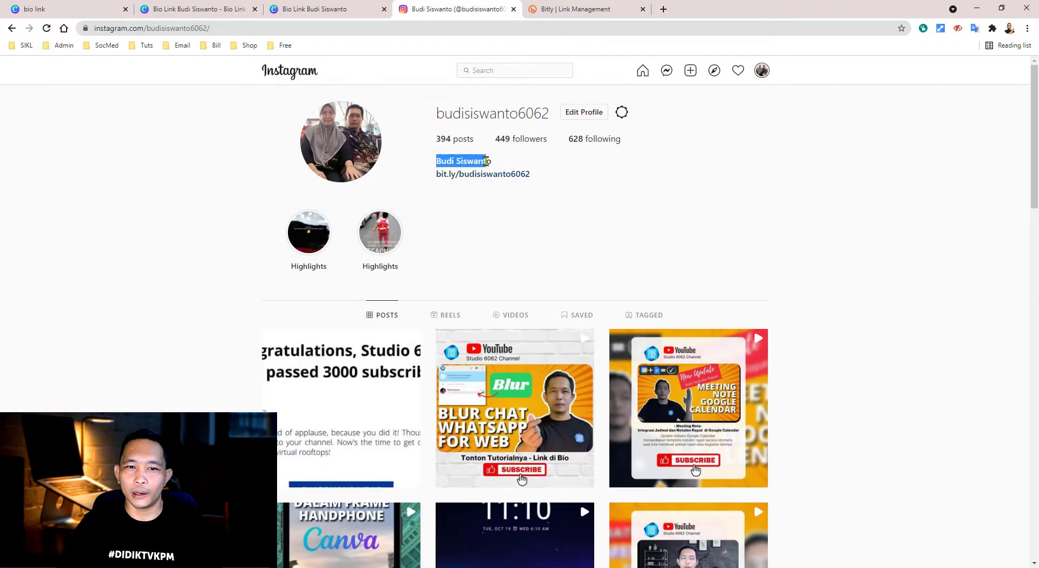
pyautogui.click(460, 196)
pyautogui.click(343, 11)
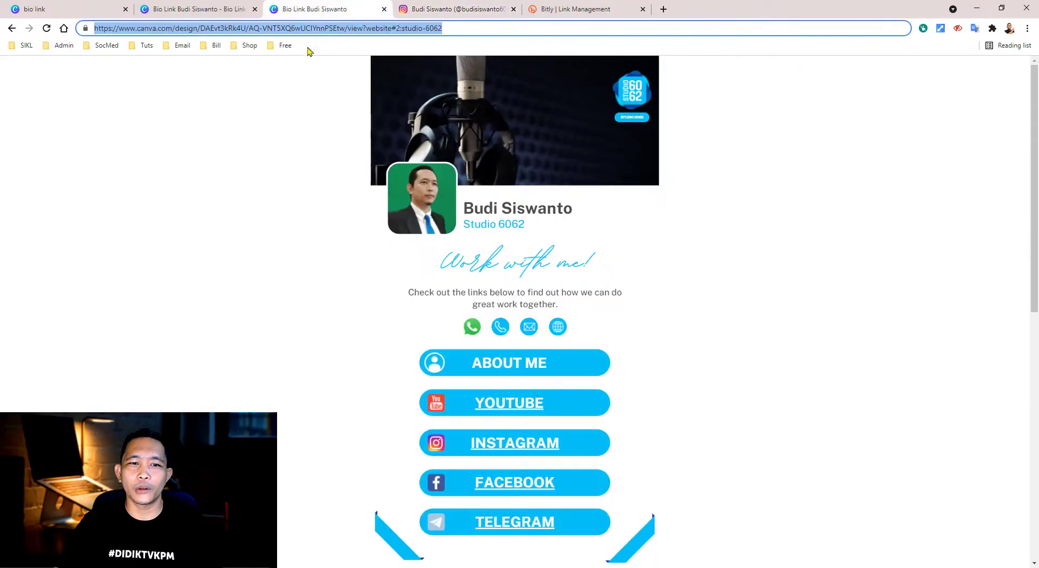
pyautogui.click(470, 10)
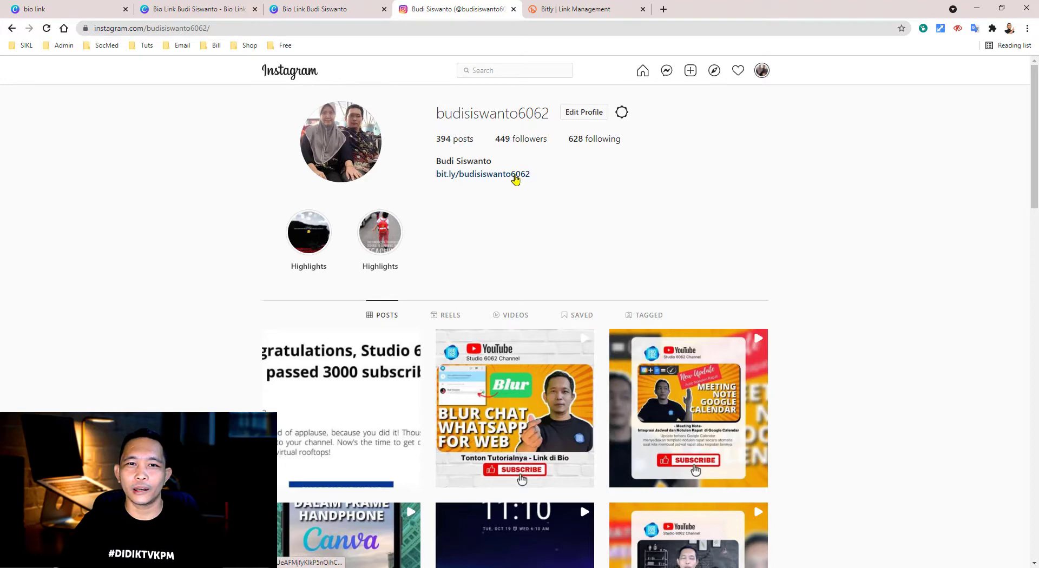
pyautogui.click(514, 175)
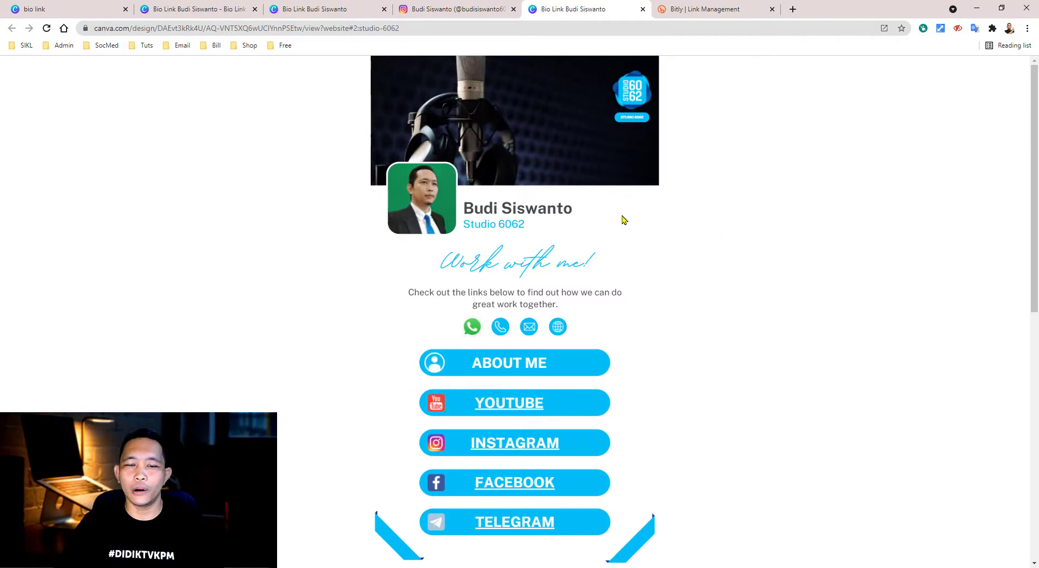
pyautogui.scroll(-1, 622, 221)
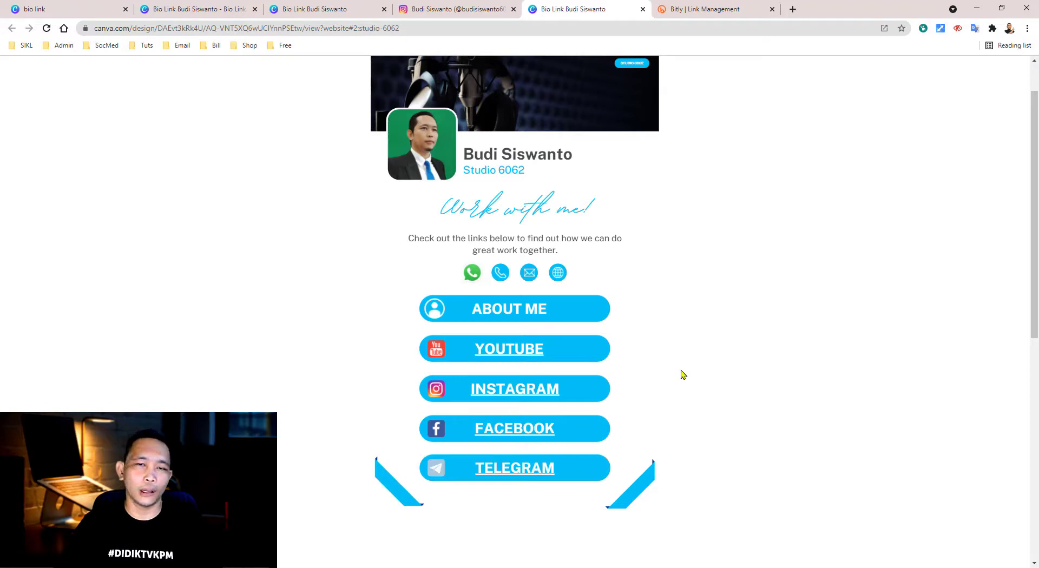
pyautogui.scroll(-4, 569, 333)
pyautogui.scroll(-4, 569, 333)
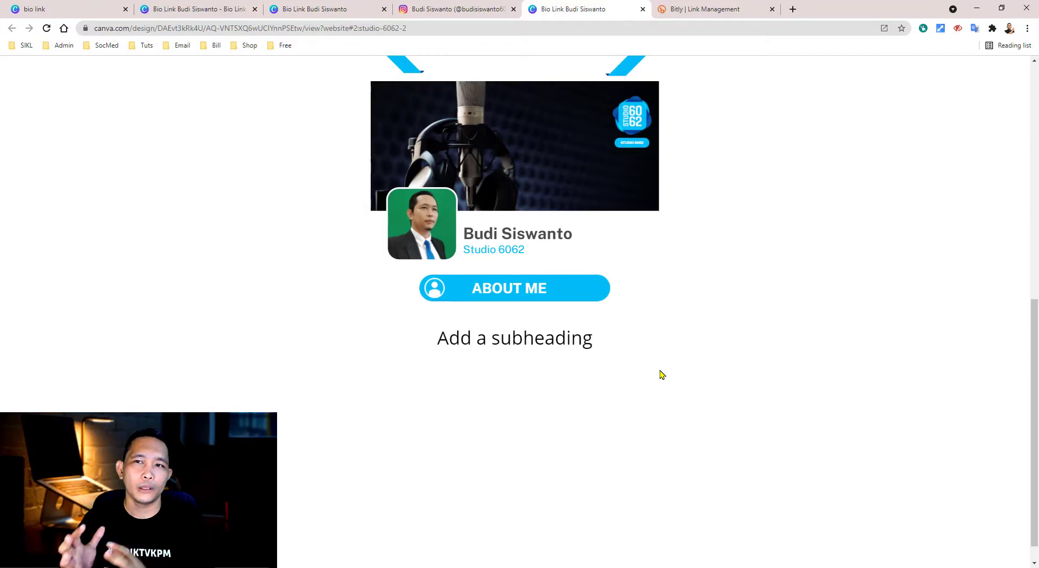
pyautogui.scroll(5, 661, 375)
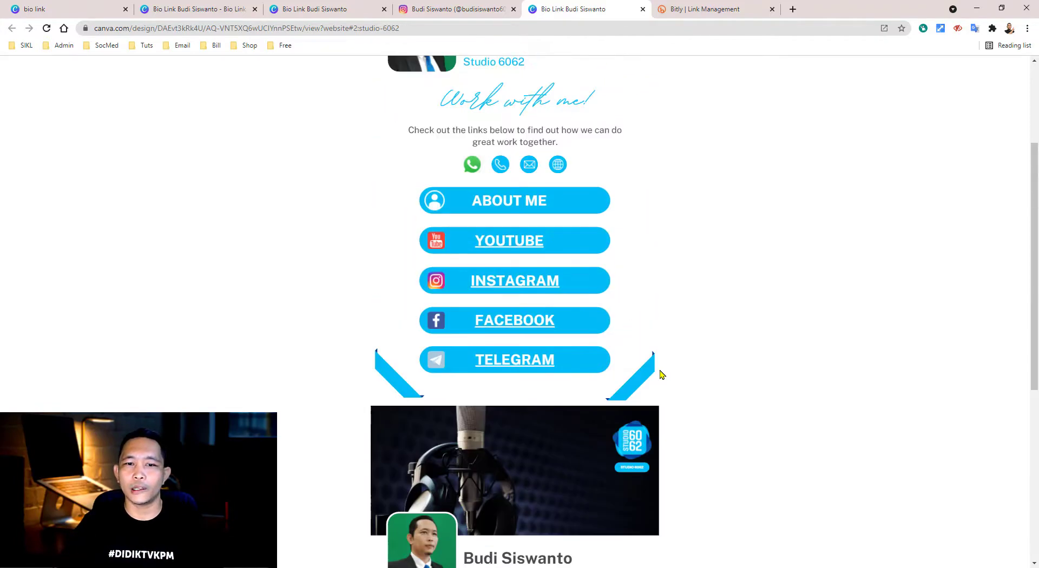
pyautogui.scroll(1, 661, 375)
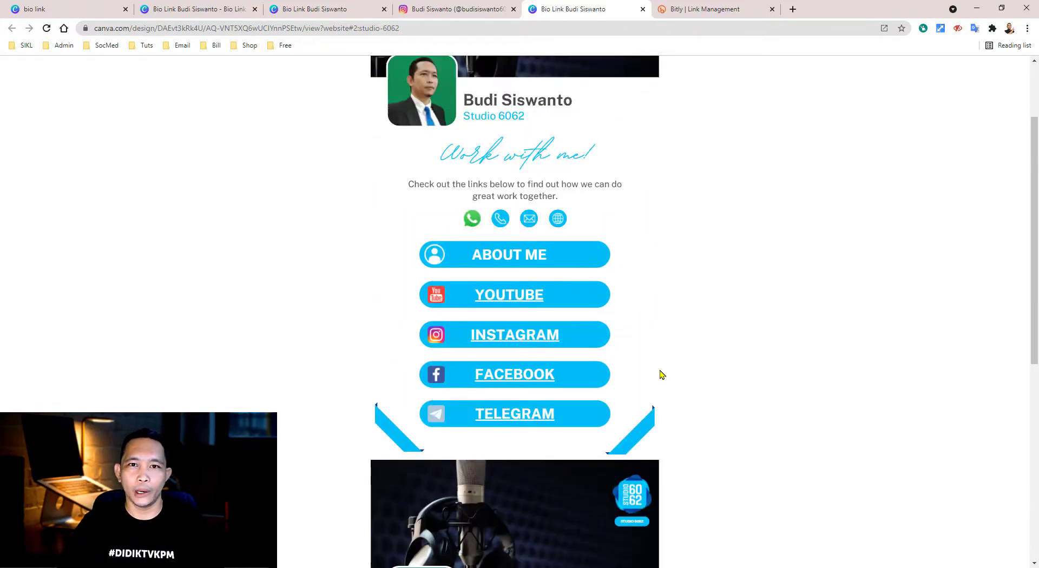
pyautogui.scroll(2, 661, 375)
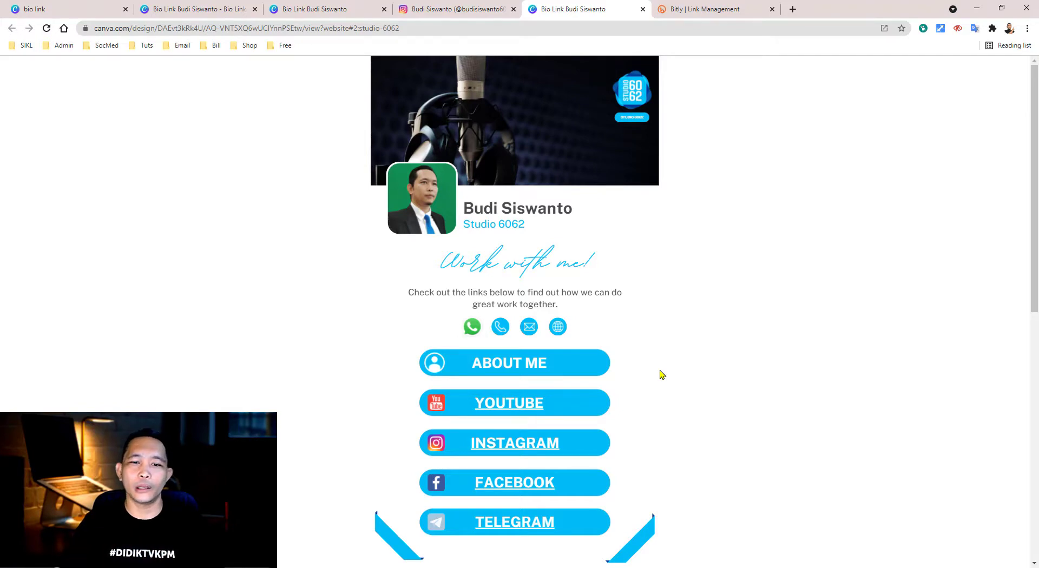
pyautogui.scroll(-5, 661, 373)
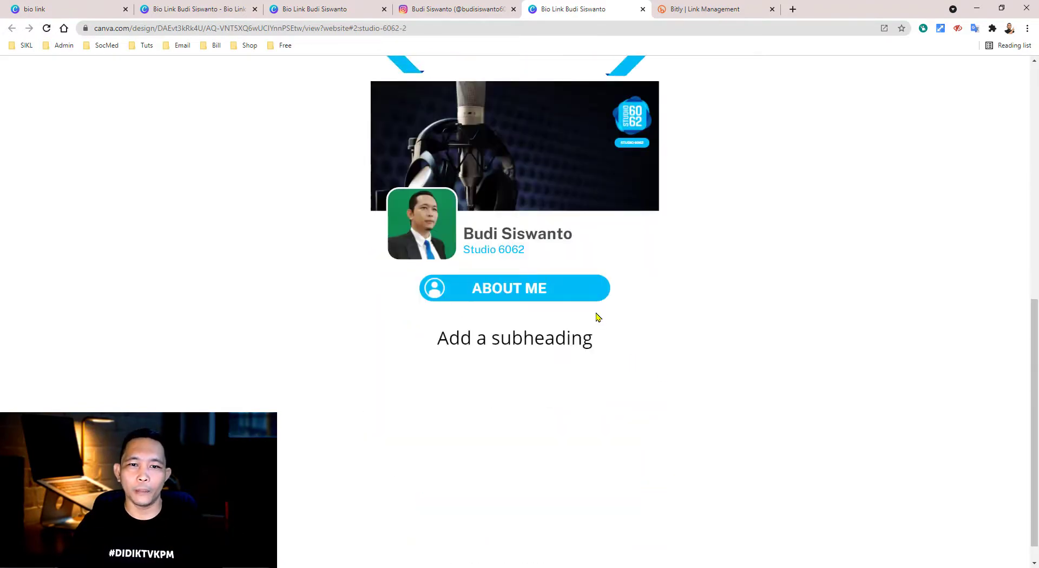
pyautogui.scroll(3, 598, 318)
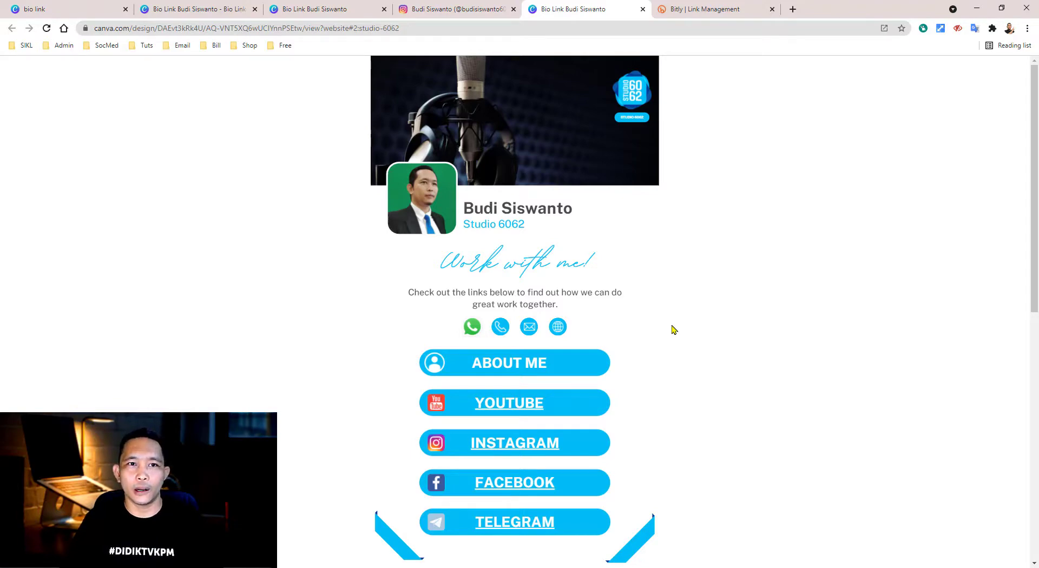
# - Scroll down through the gallery of 'bio link' template results in Canva
pyautogui.click(89, 13)
pyautogui.scroll(-8, 691, 372)
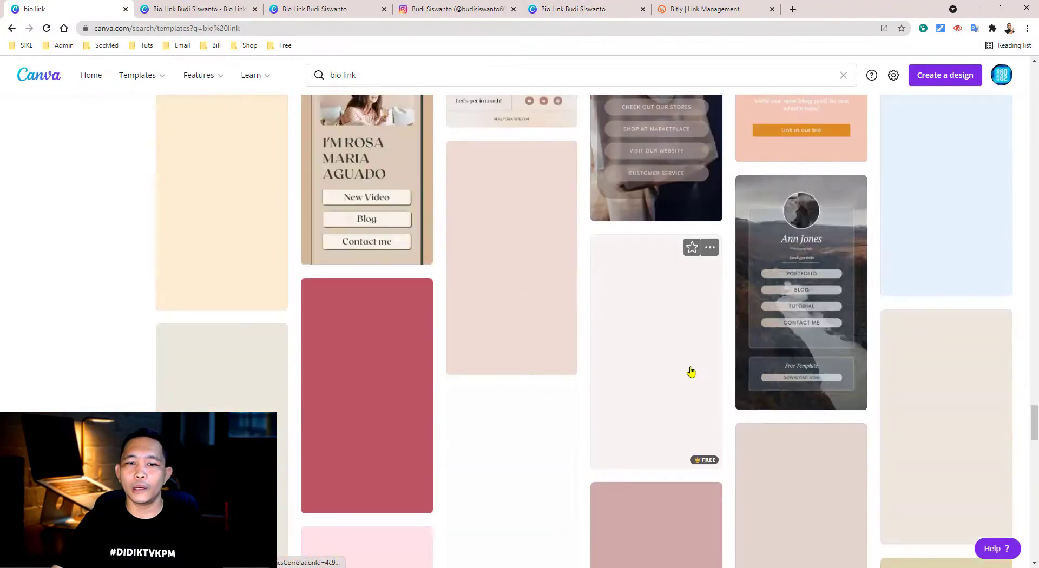
pyautogui.scroll(-3, 691, 372)
pyautogui.scroll(-14, 691, 372)
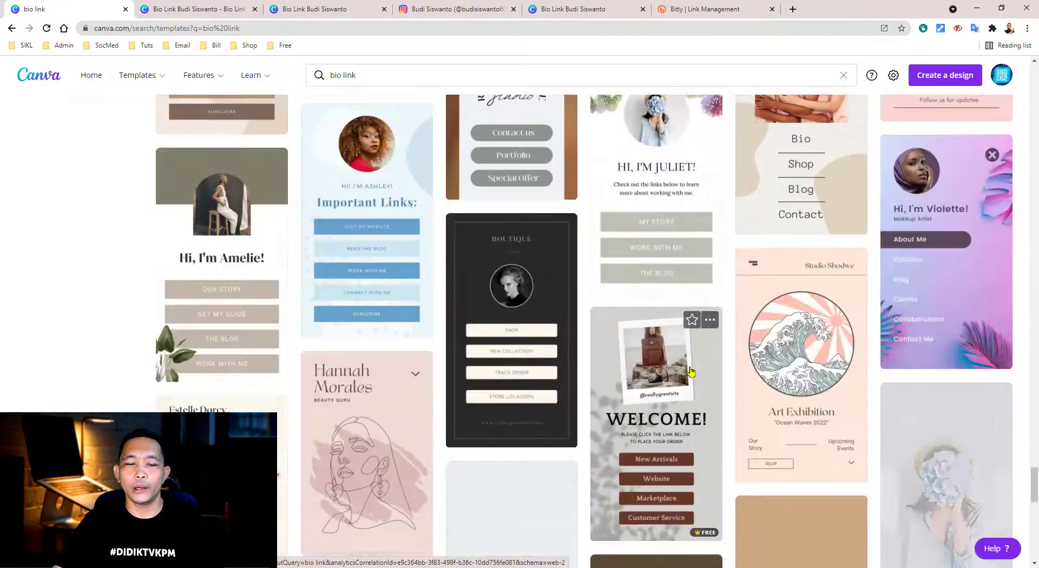
pyautogui.scroll(-7, 691, 372)
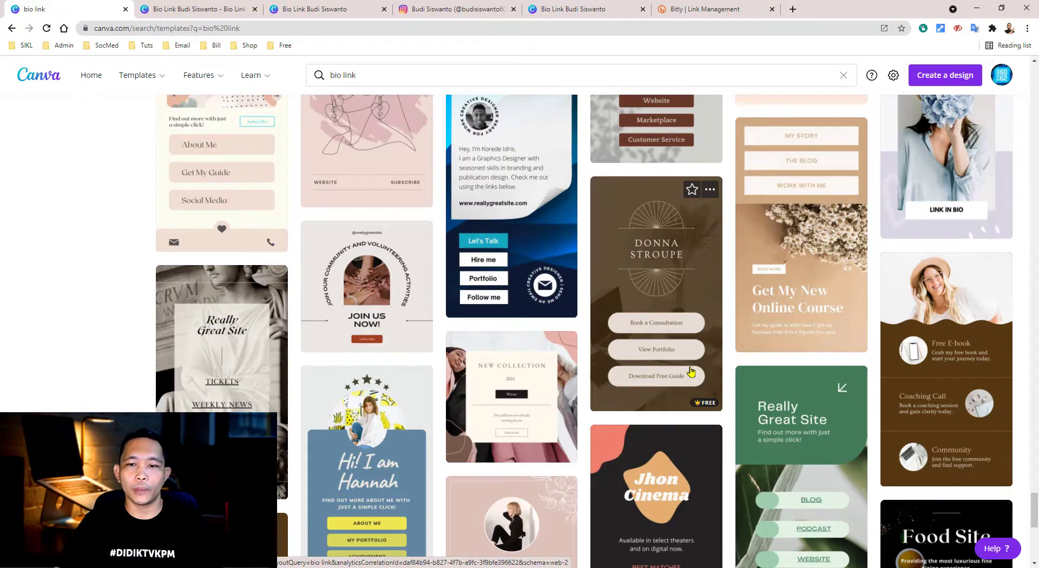
pyautogui.scroll(-6, 691, 372)
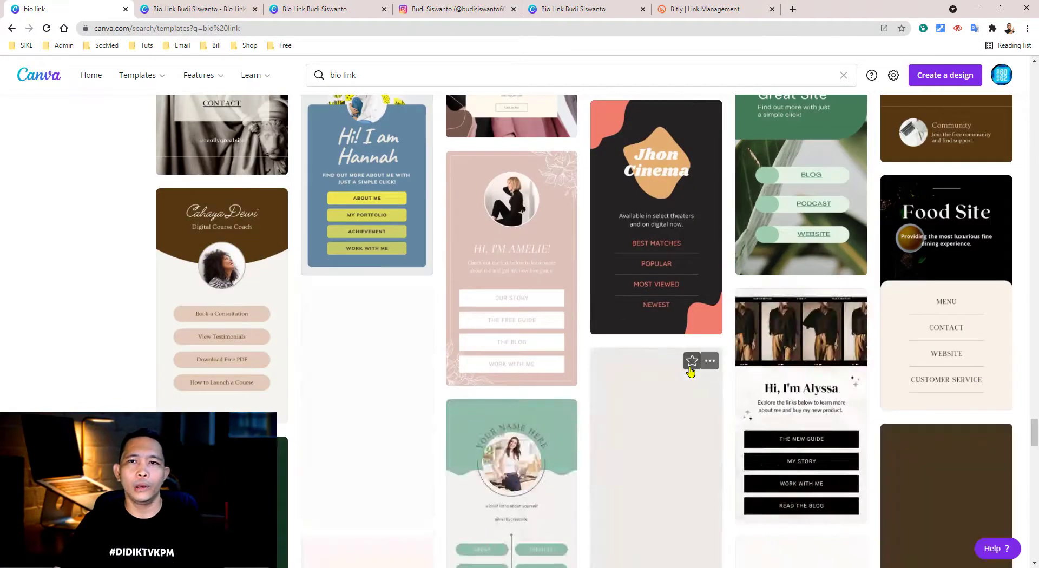
pyautogui.scroll(-4, 651, 351)
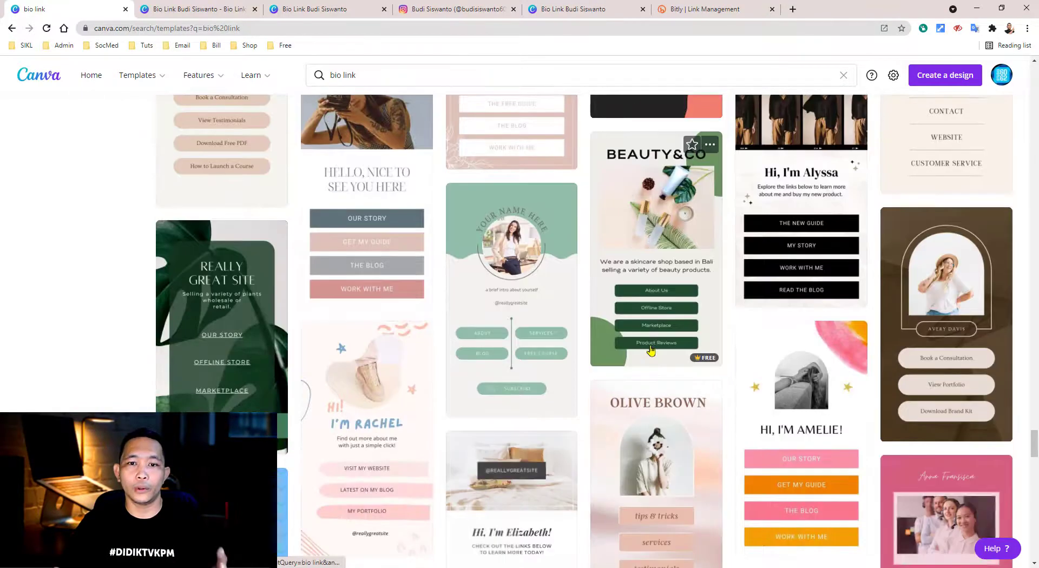
pyautogui.scroll(-6, 651, 351)
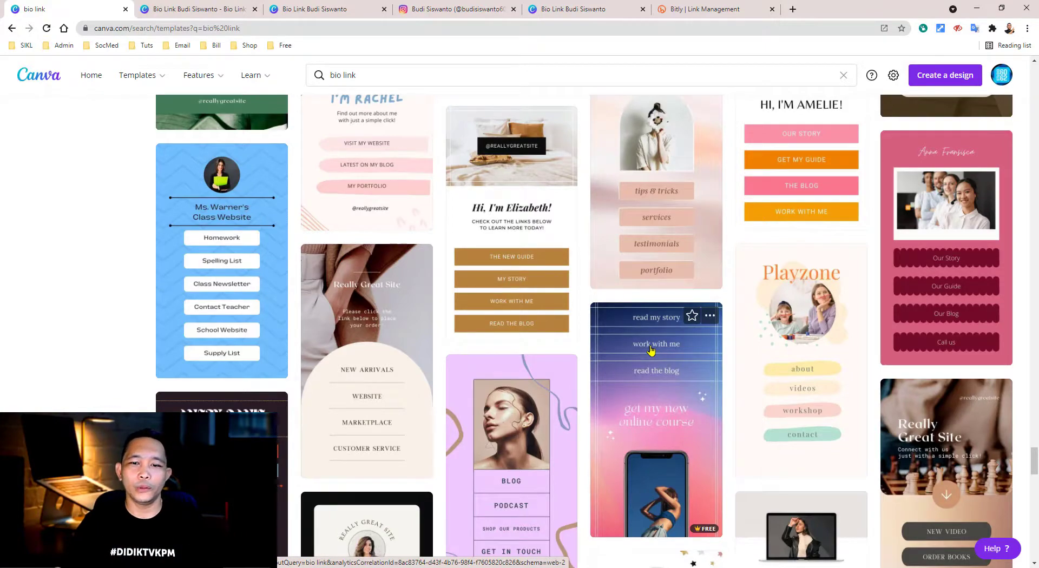
pyautogui.scroll(-9, 651, 351)
pyautogui.scroll(-4, 643, 323)
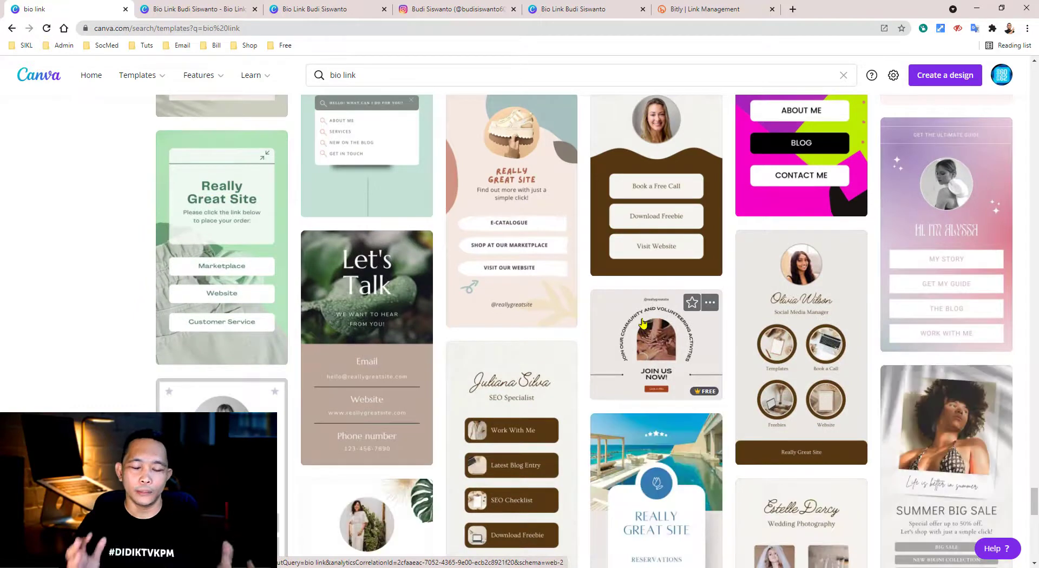